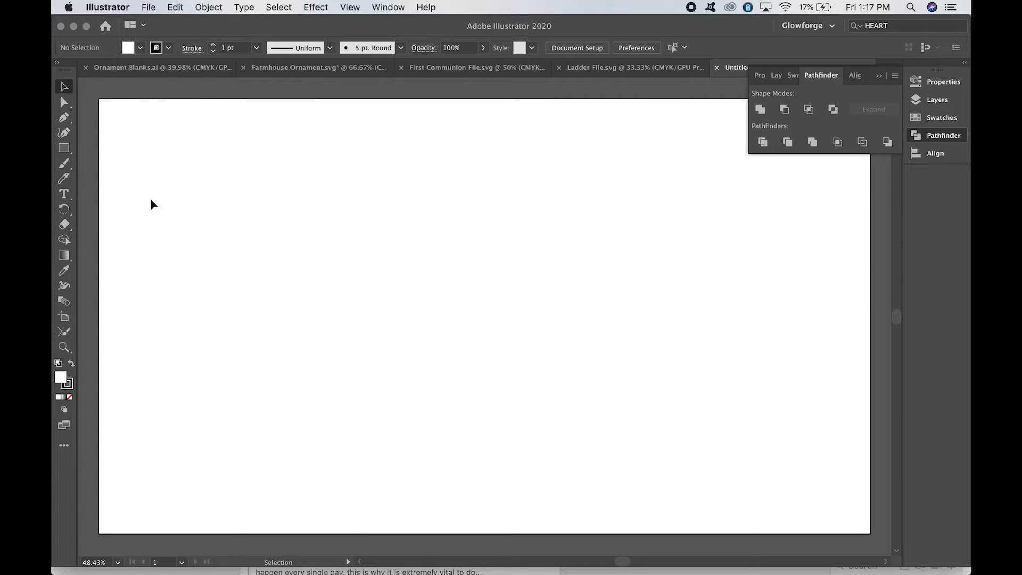
Step: Draw a circle about 5.72 in in diameter on the left half of the artboard with the Ellipse tool
left_click(64, 149)
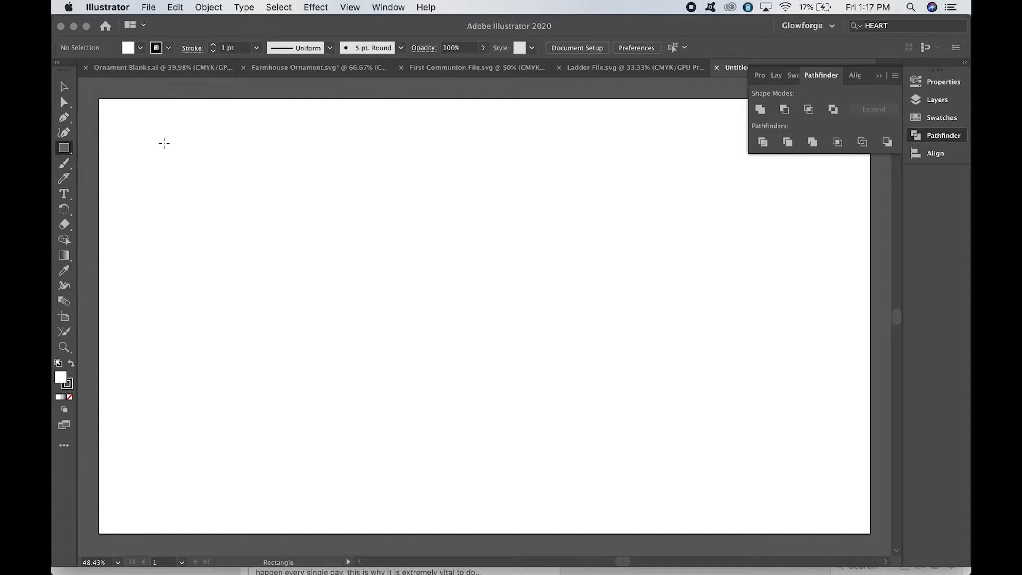
left_click(65, 151)
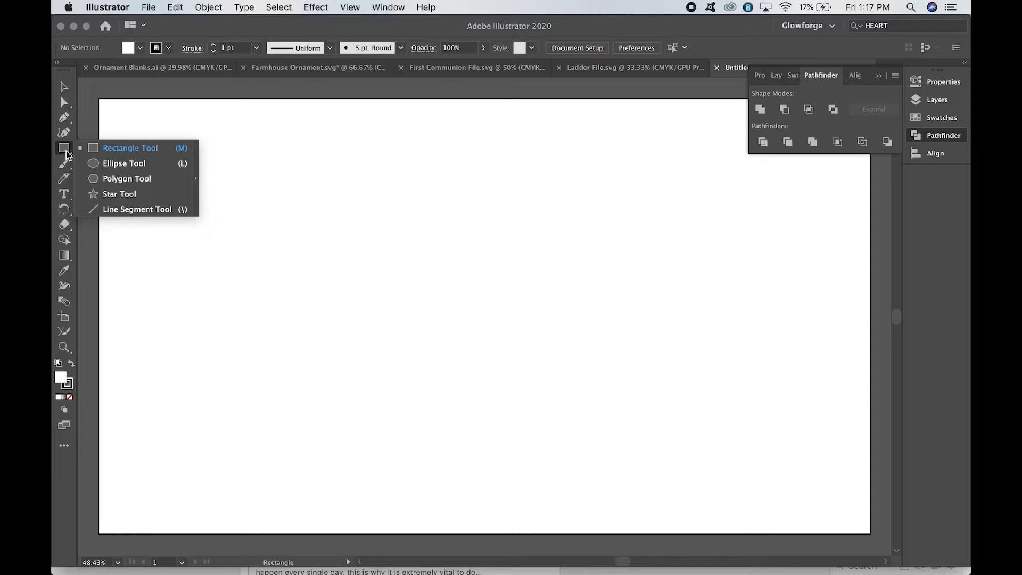
left_click(111, 162)
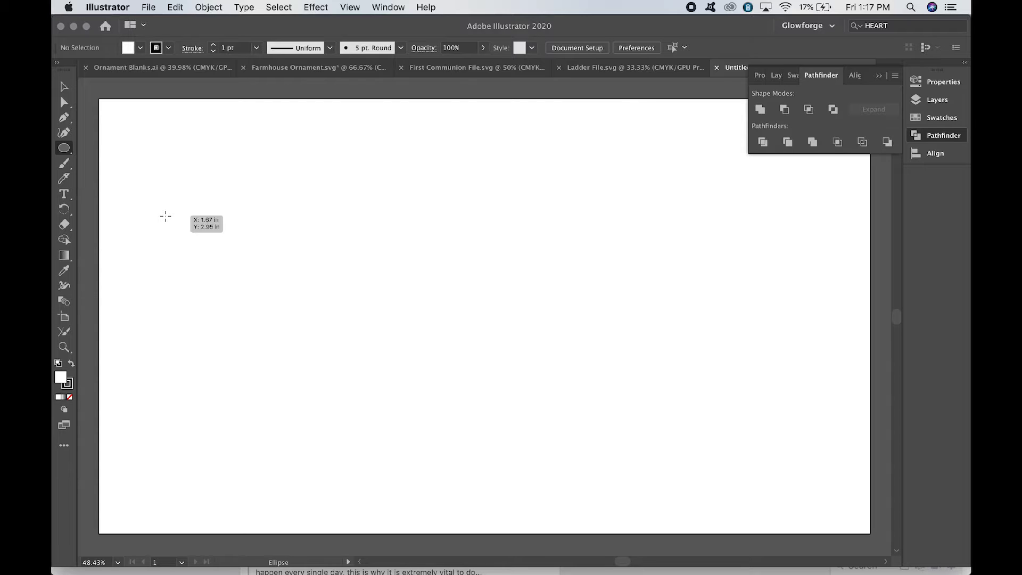
mouse_move(165, 216)
left_mouse_down()
mouse_move(288, 277)
mouse_move(354, 442)
left_mouse_up()
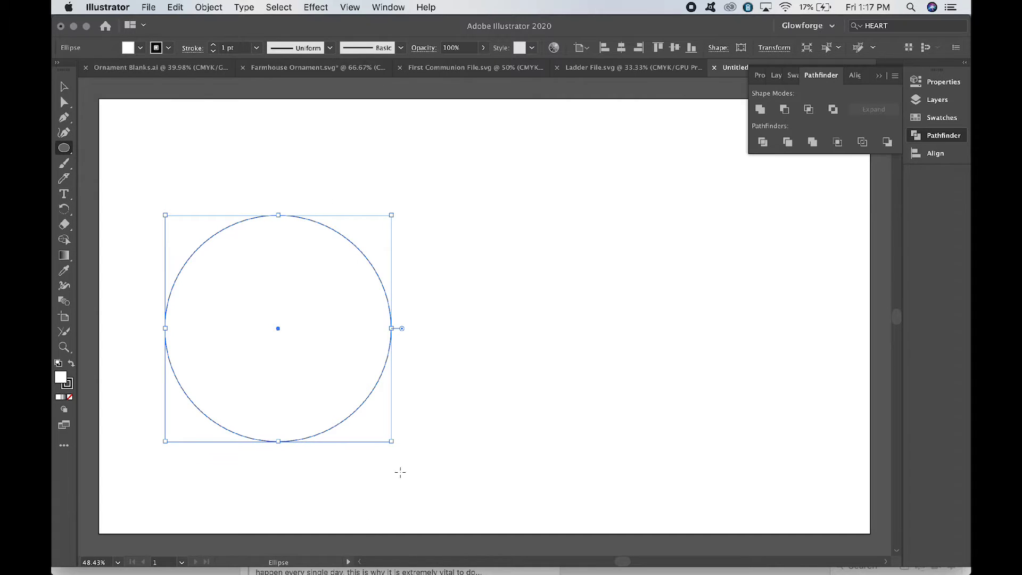
Step: Set the circle's fill to None, keeping only its black outline
left_click(141, 49)
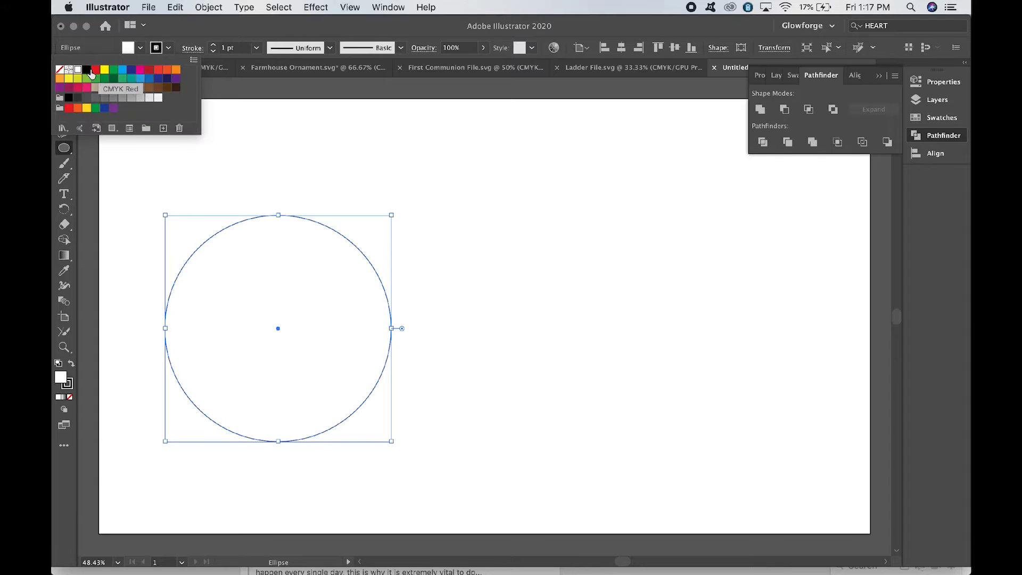
left_click(59, 72)
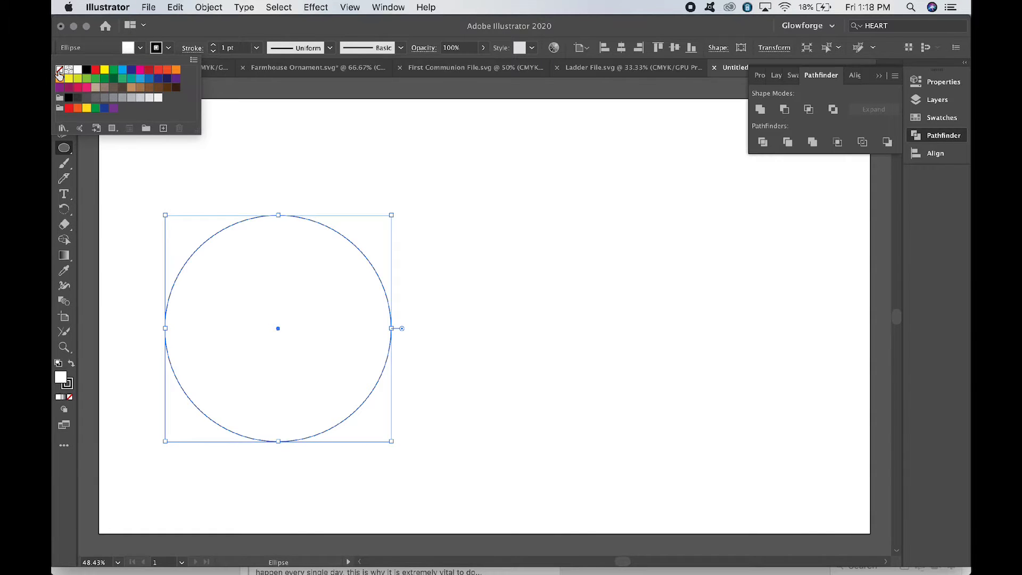
left_click(119, 155)
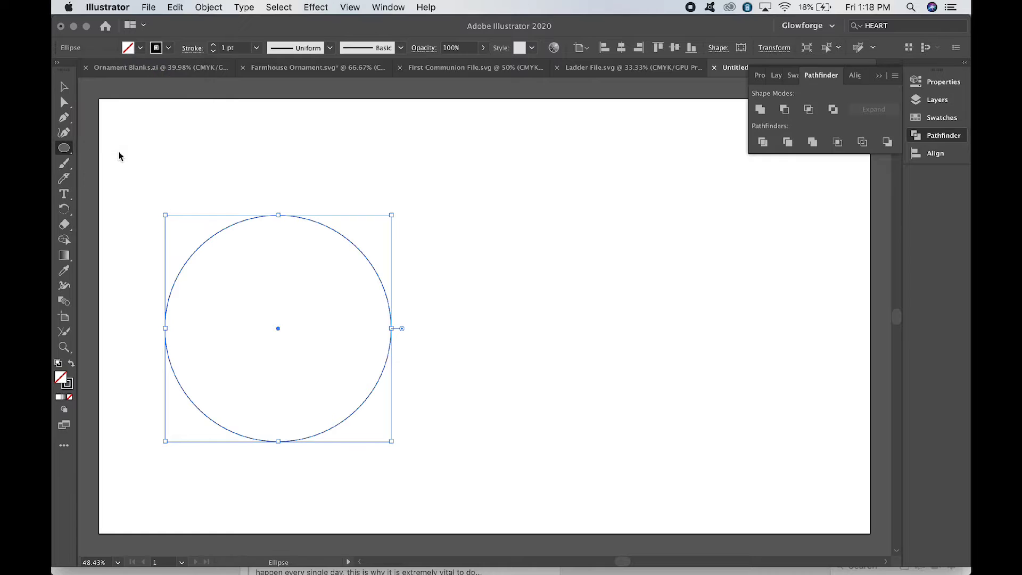
Step: Move the circle into the upper-left corner of the artboard and deselect it
left_click(64, 88)
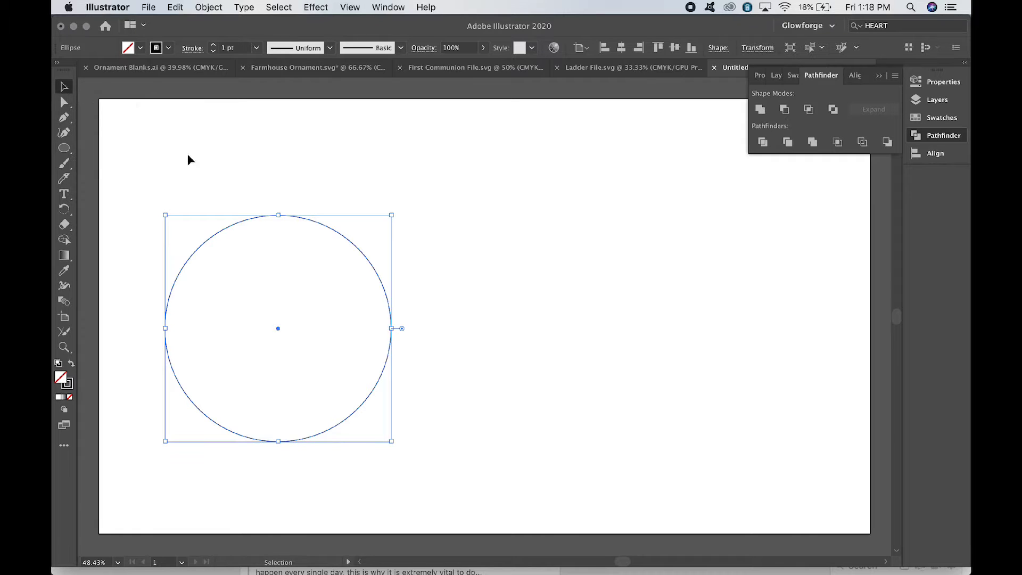
left_click(215, 193)
mouse_move(235, 218)
left_mouse_down()
mouse_move(201, 164)
mouse_move(189, 119)
left_mouse_up()
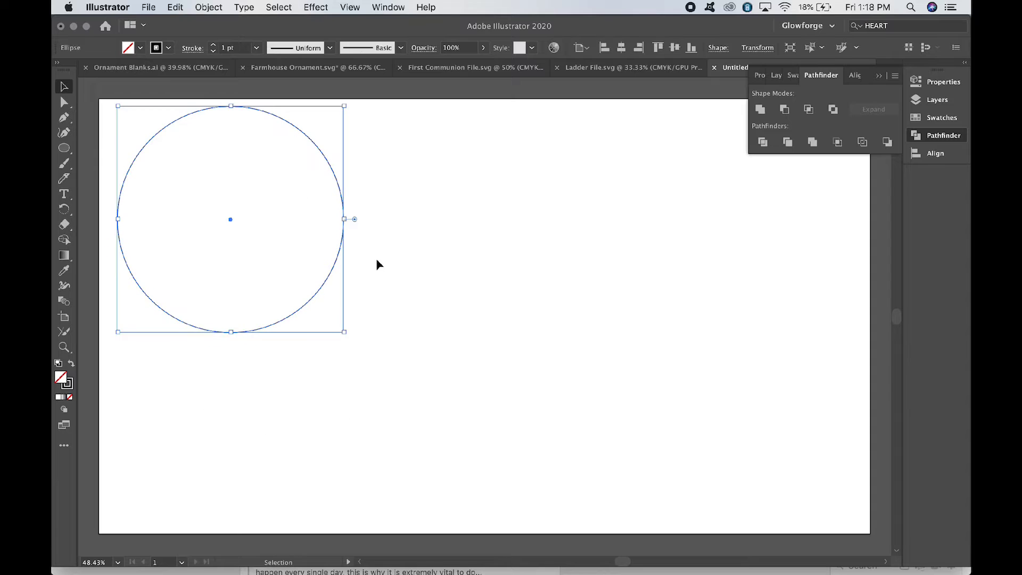
left_click(376, 264)
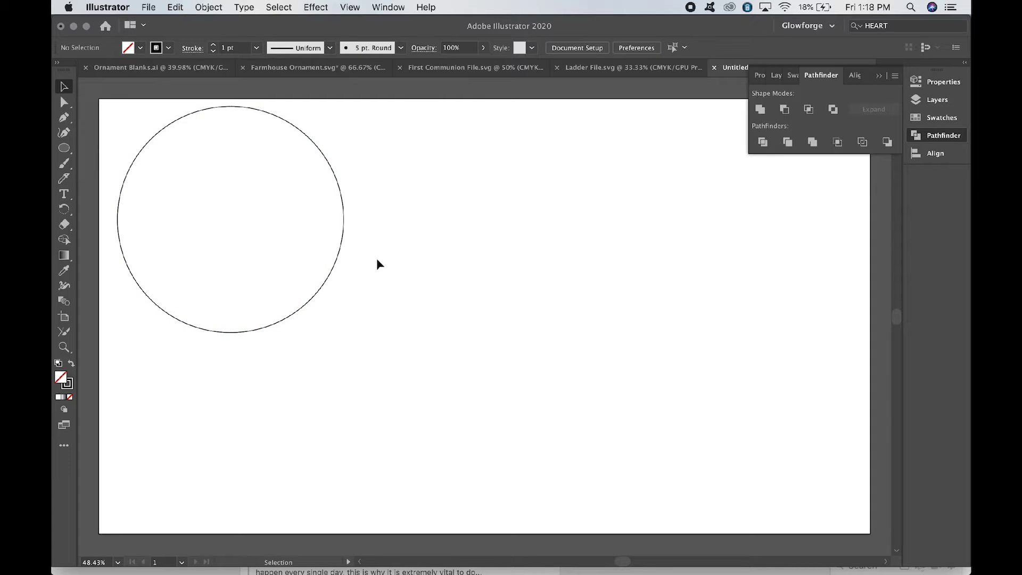
Step: Show the document grid and enable Snap to Grid
left_click(350, 6)
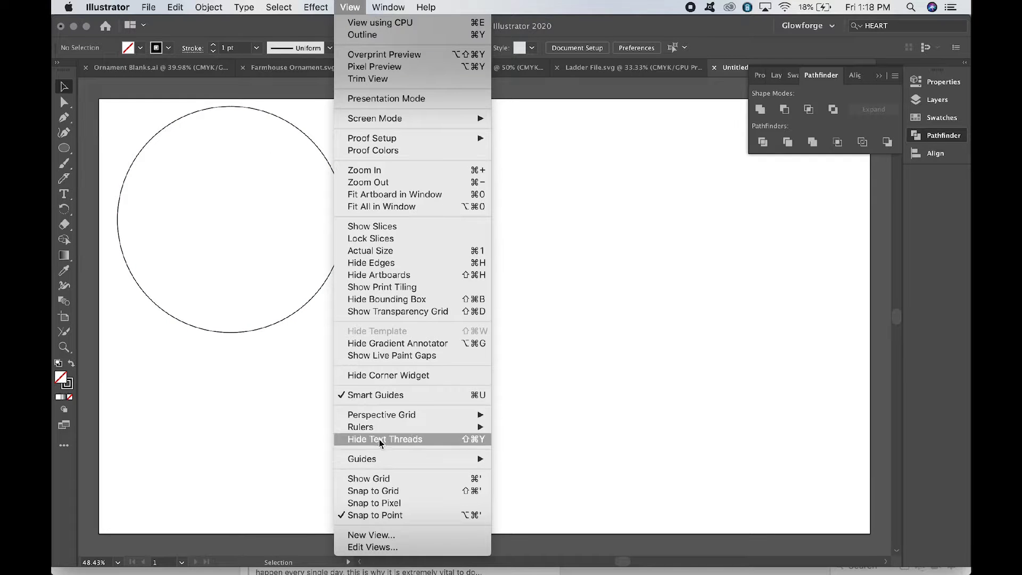
left_click(376, 479)
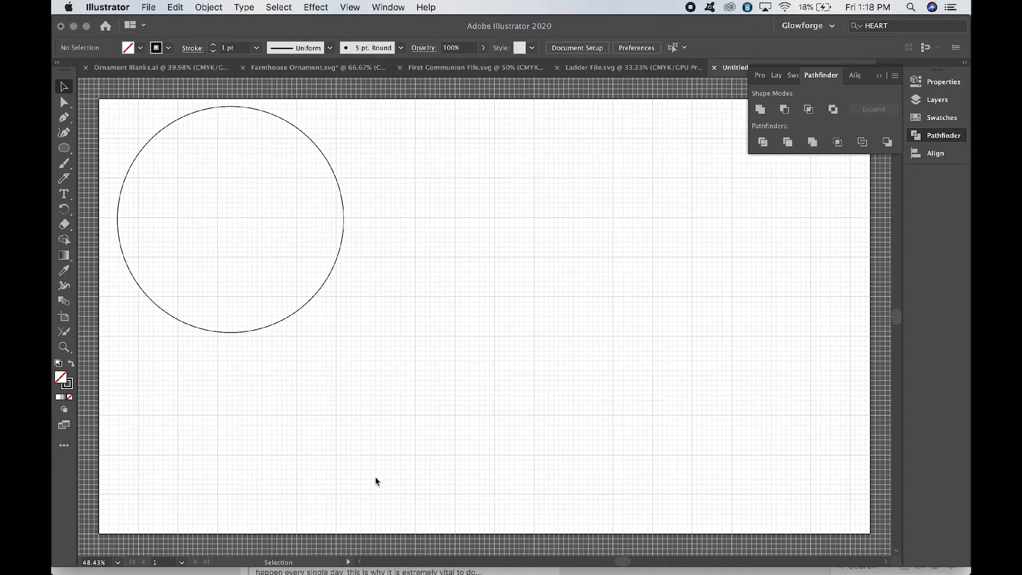
left_click(350, 7)
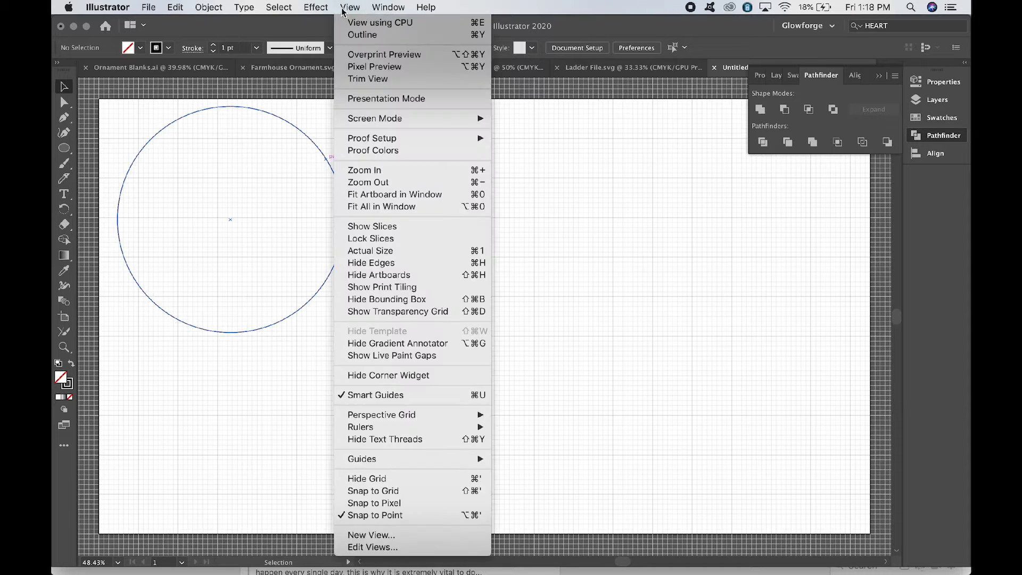
left_click(406, 491)
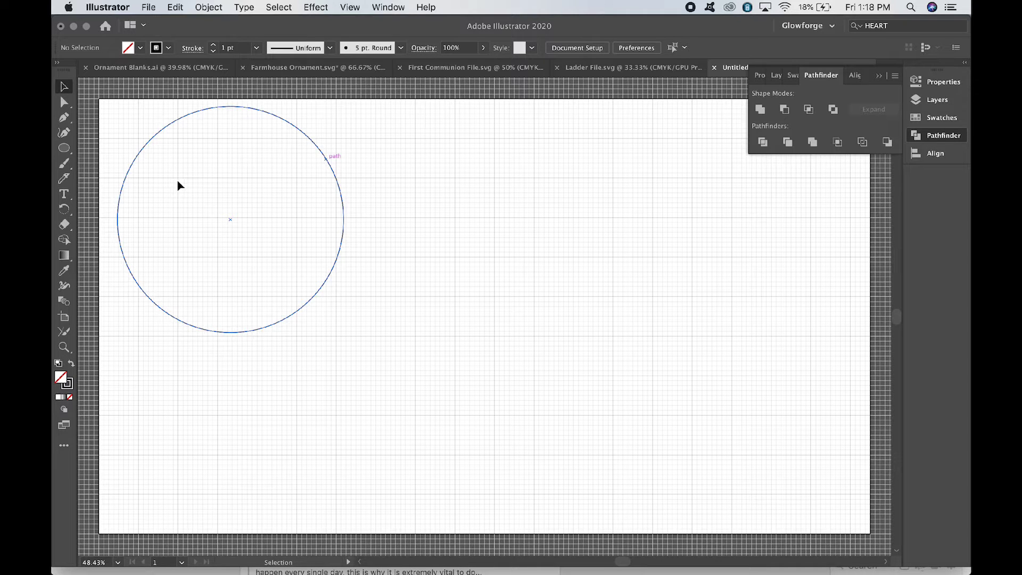
Step: Resize the circle to a width and height of 4 in
key("super+1")
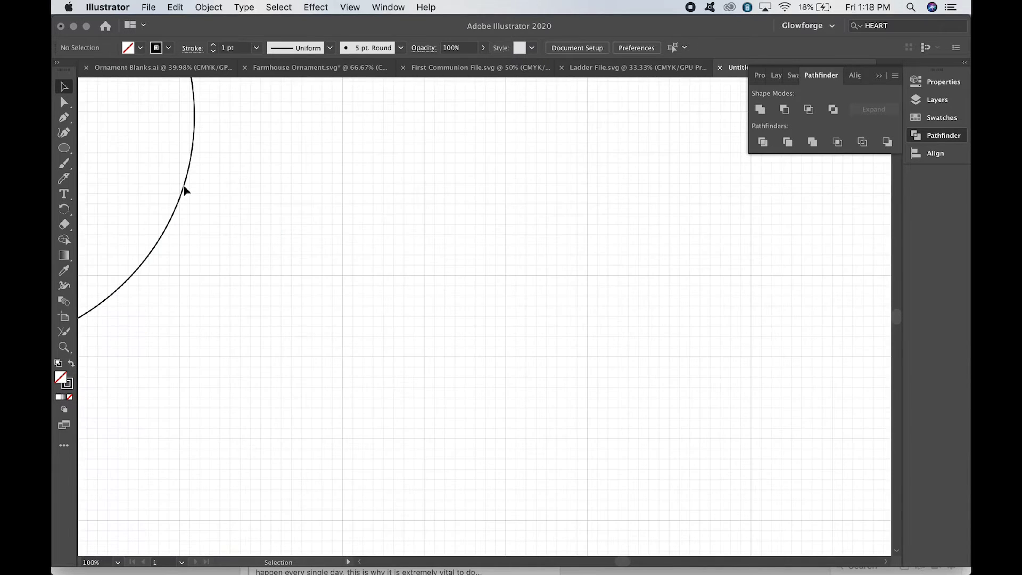
scroll(185, 190, "up", 5)
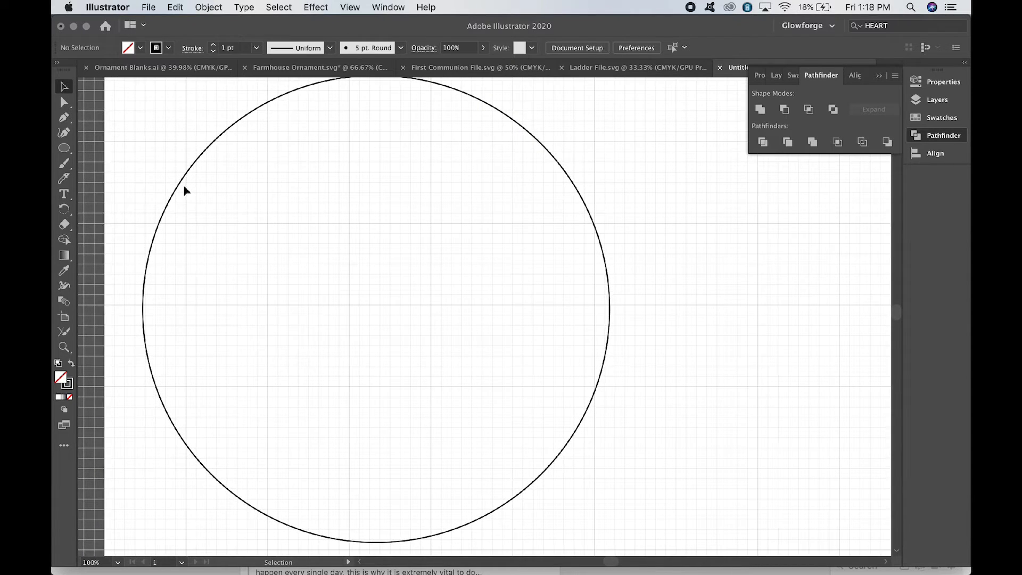
key("super+minus")
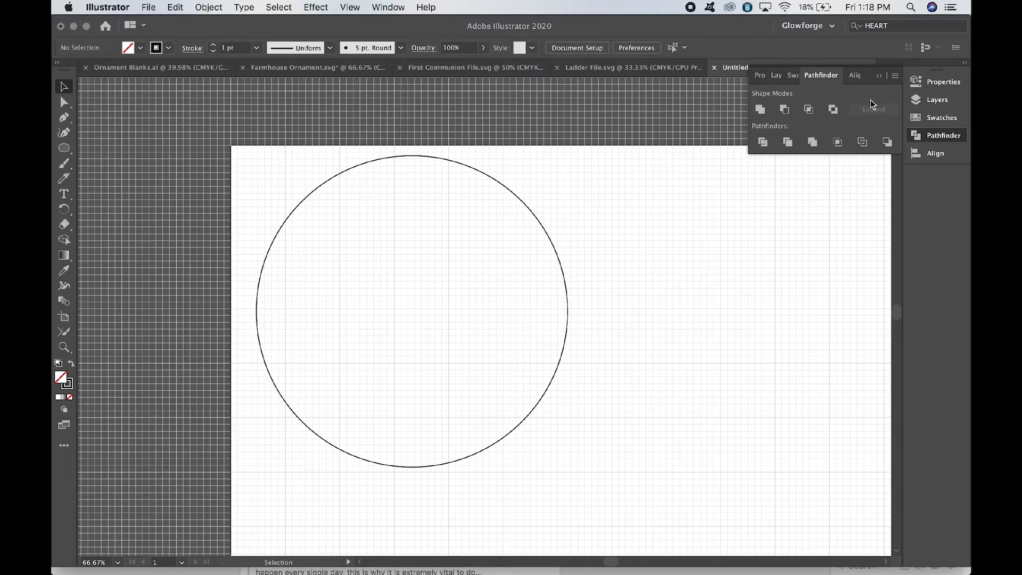
left_click(558, 264)
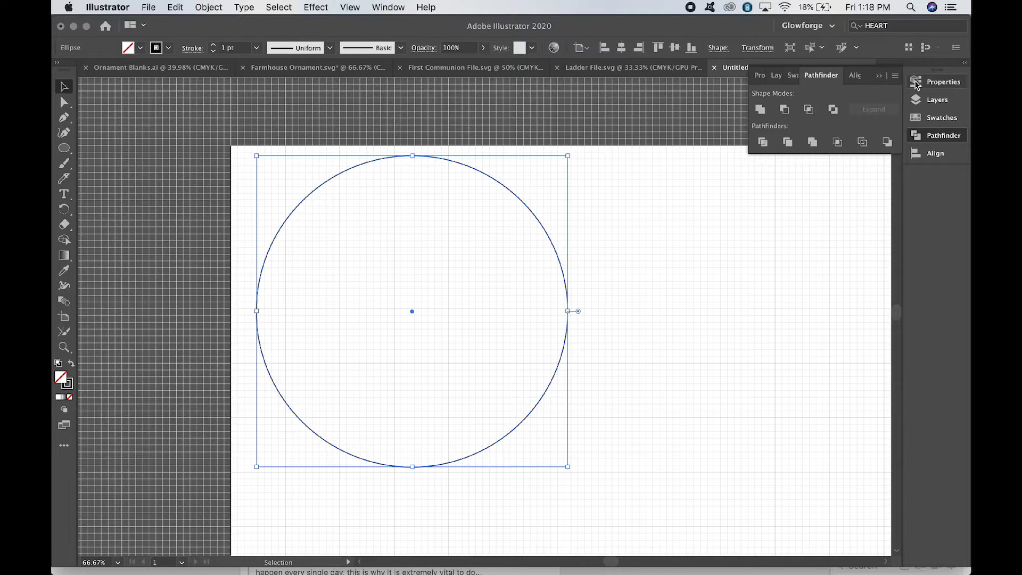
left_click(938, 82)
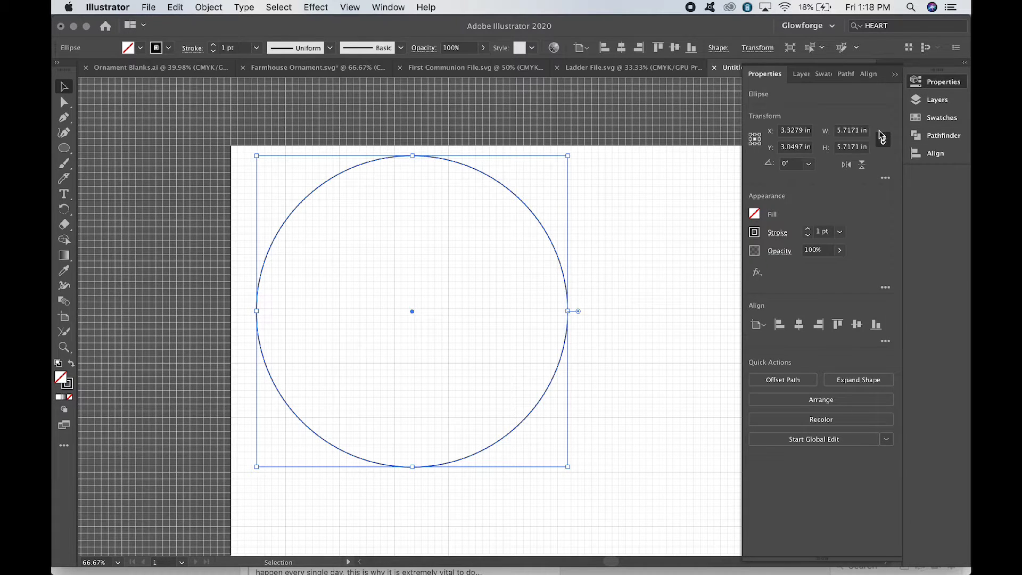
left_click(846, 134)
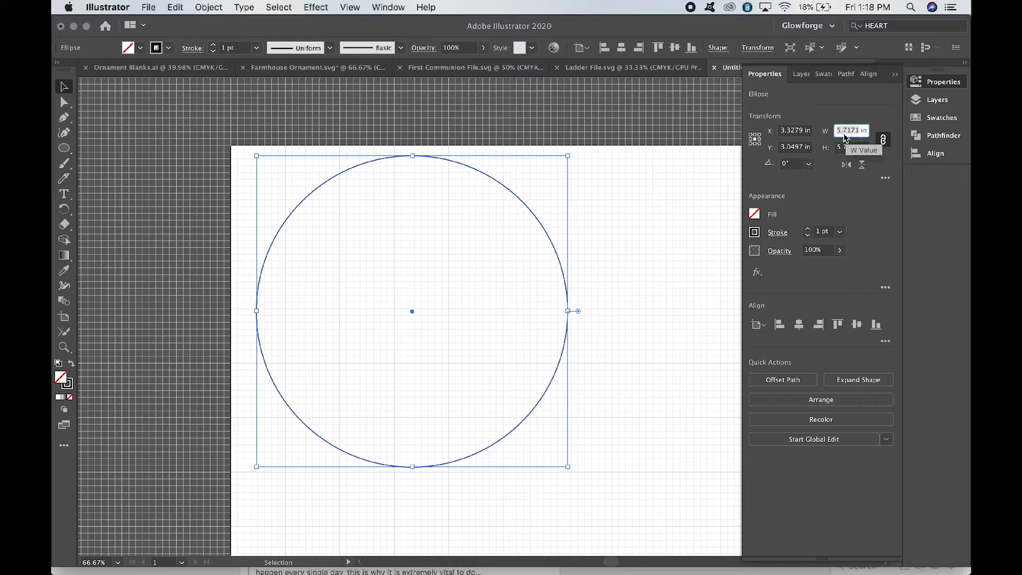
type("4")
key("Tab")
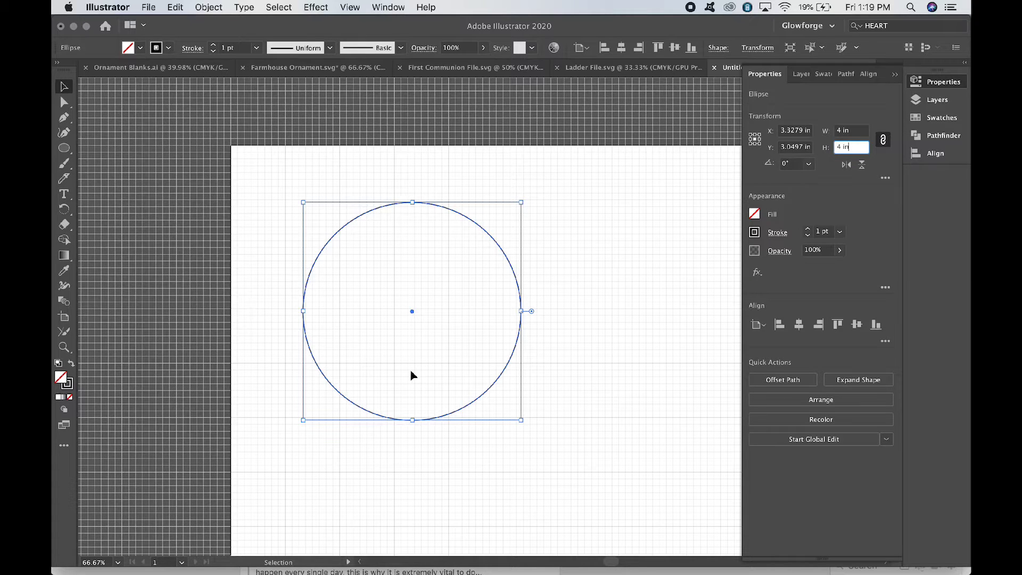
key("super+1")
scroll(301, 388, "right", 2)
scroll(302, 389, "up", 1)
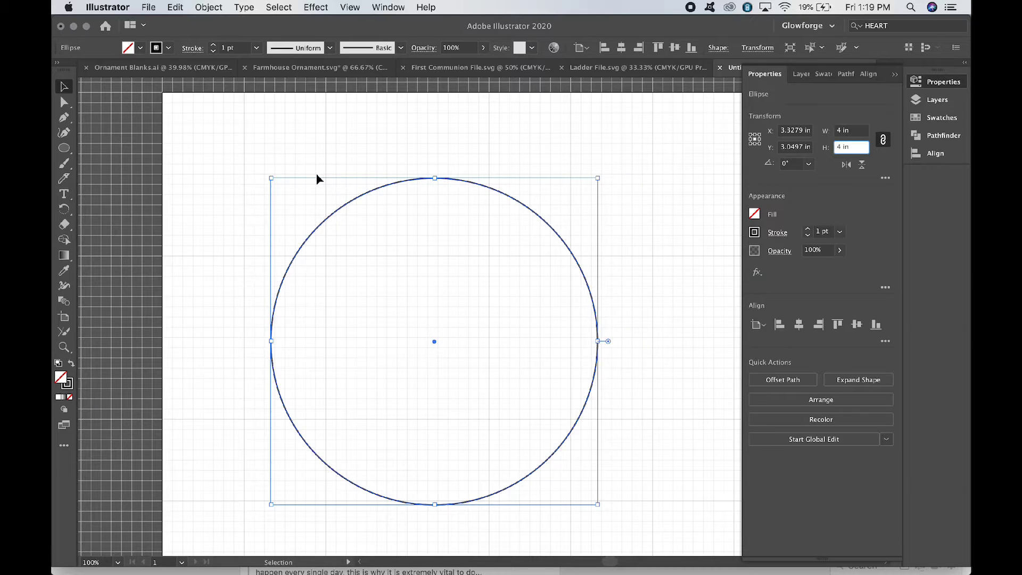
key("Up")
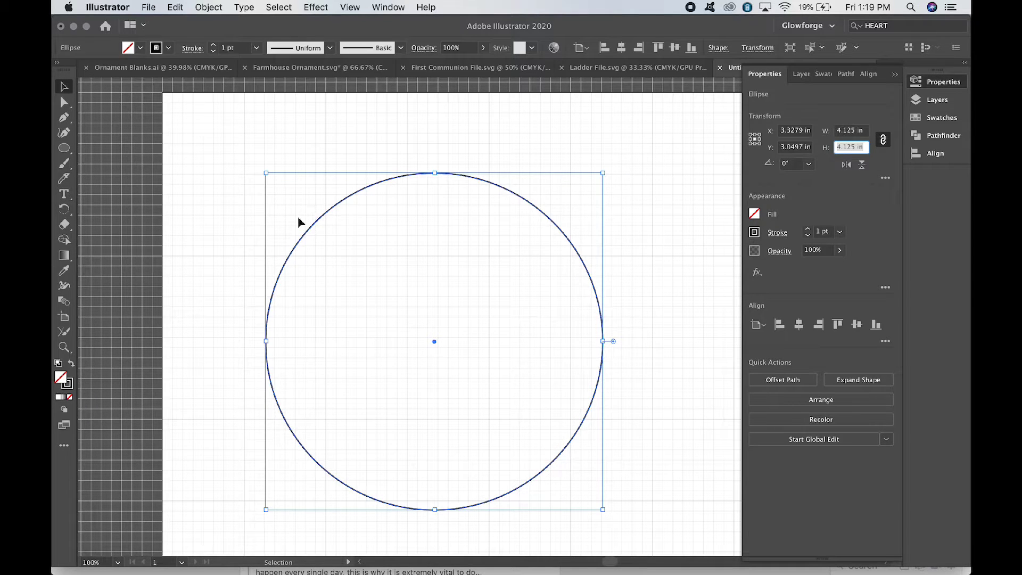
key("Down")
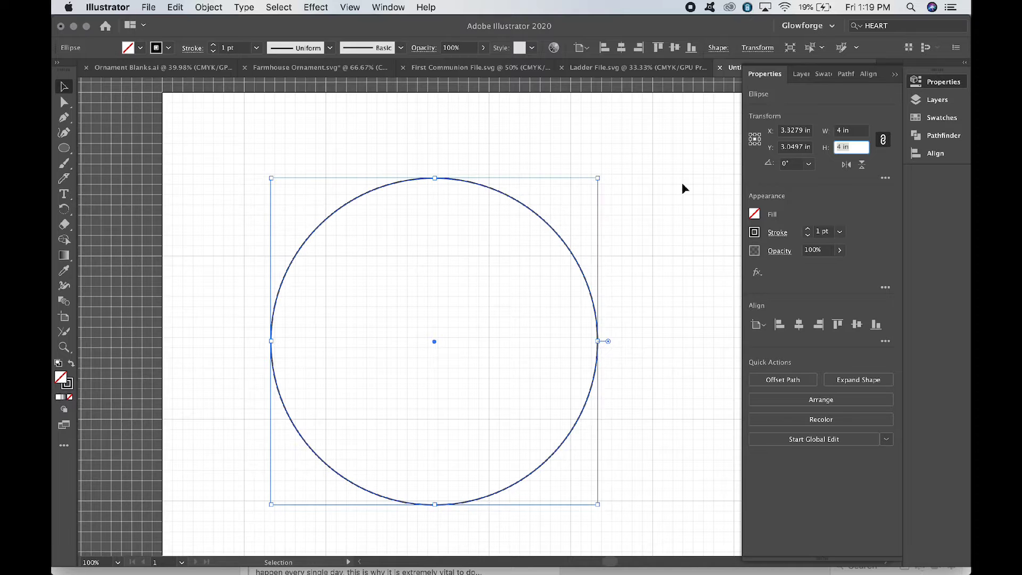
Step: Nudge the circle upward so its centre snaps to Y 3 in, and deselect it
left_click(865, 106)
key("Up")
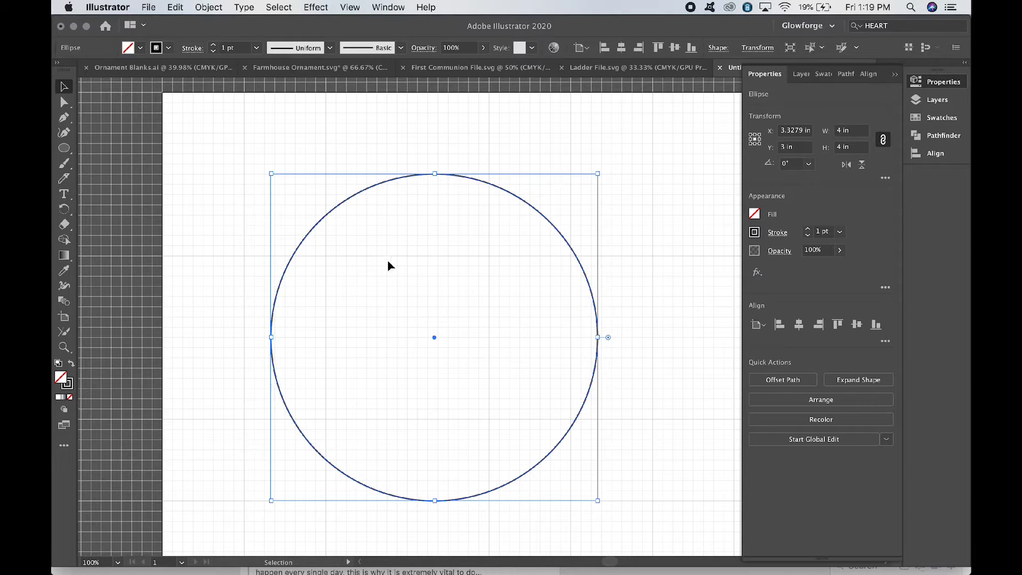
left_click(224, 351)
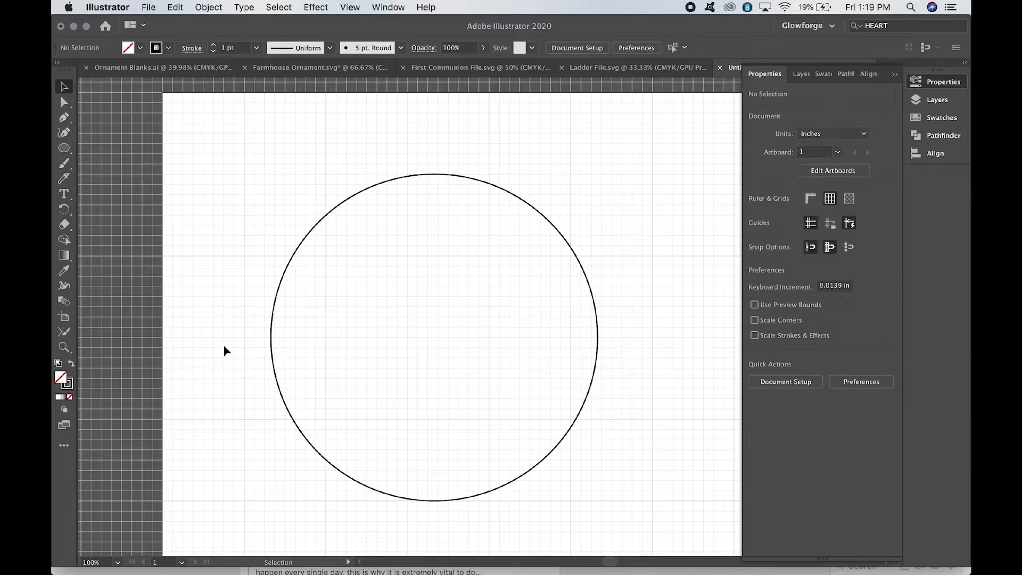
Step: Activate the Line Segment tool and set the stroke colour to green
left_click(64, 149)
left_click(65, 153)
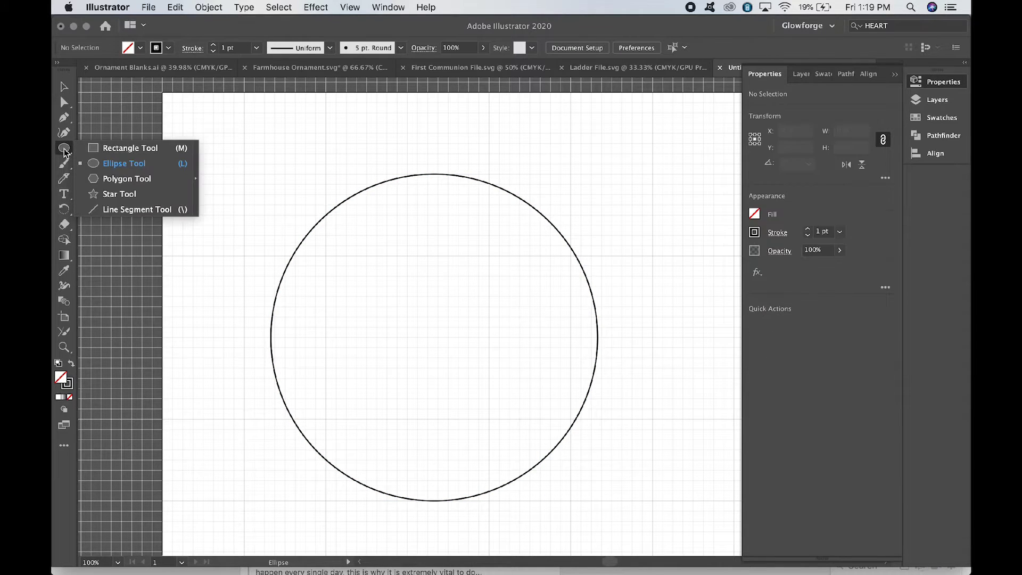
left_click(114, 207)
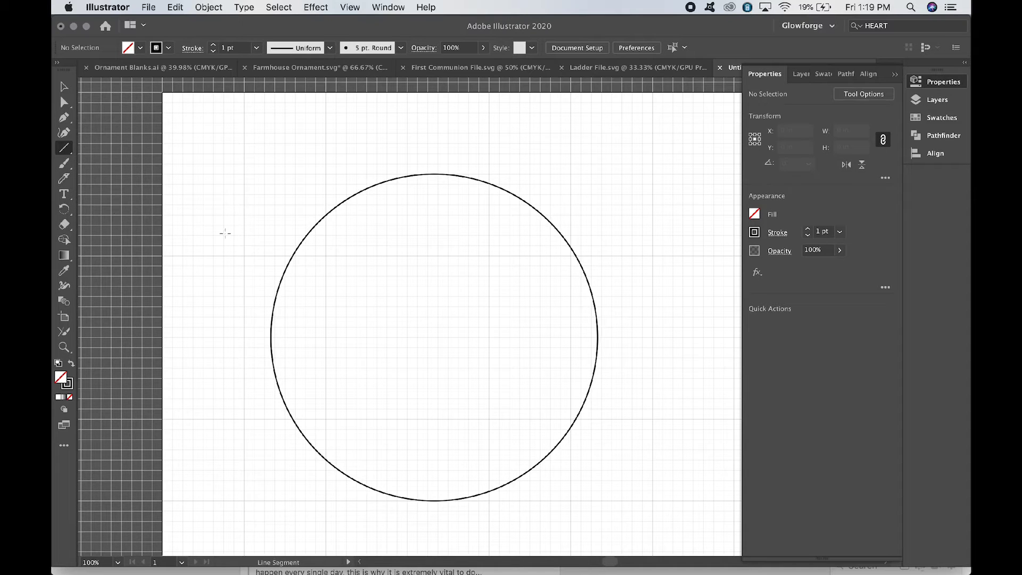
left_click(169, 48)
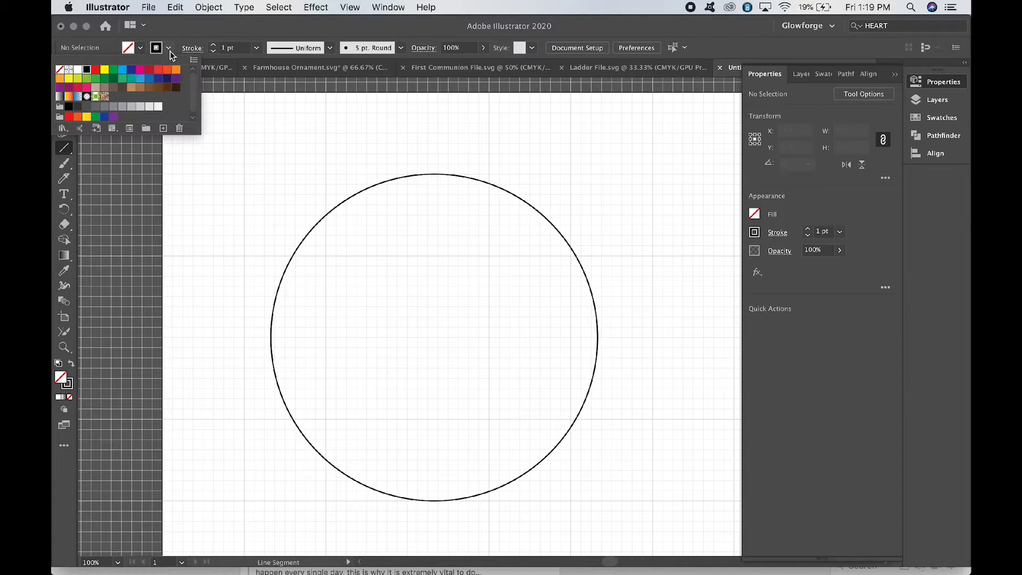
left_click(115, 78)
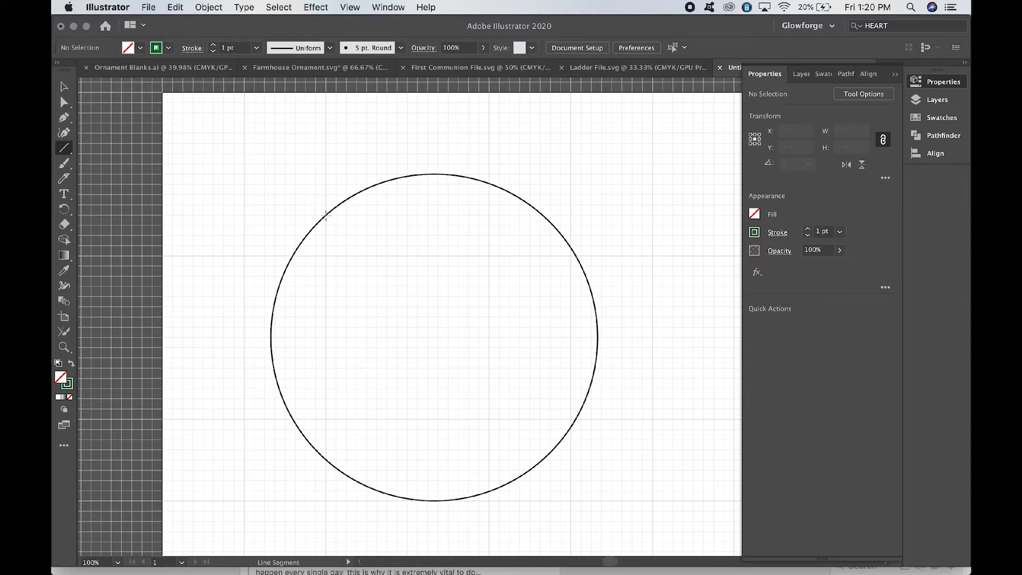
Step: Draw a horizontal green line about 2.63 in long across the upper part of the circle at Y 1.5 in
left_click_drag(325, 214, 541, 215)
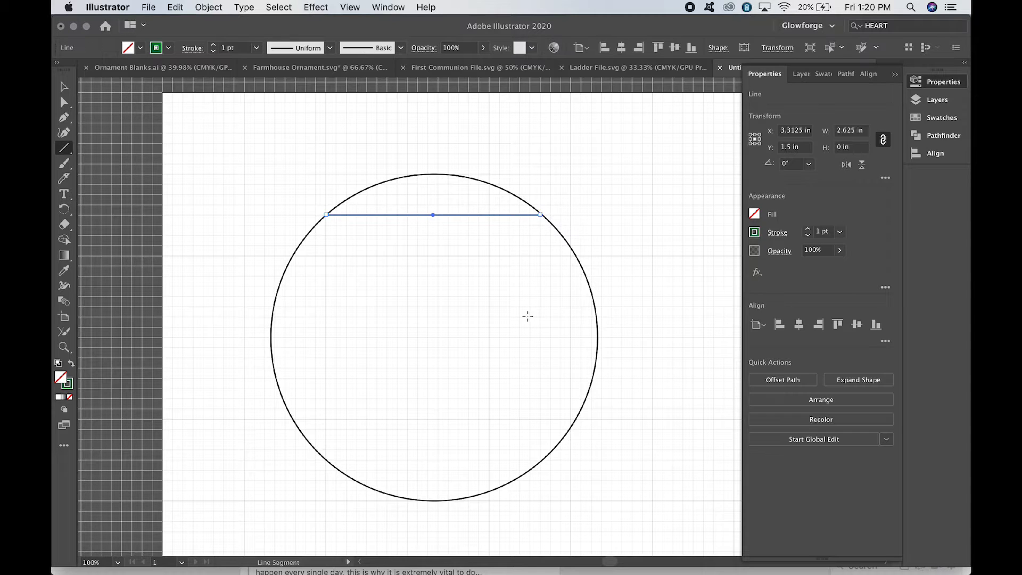
key("super+equal")
key("super+equal")
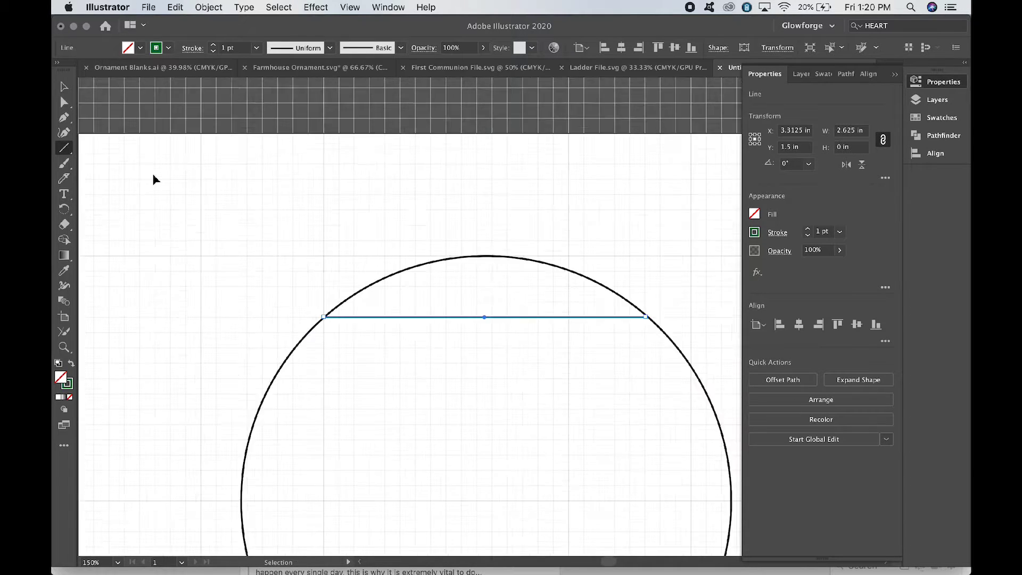
left_click(63, 86)
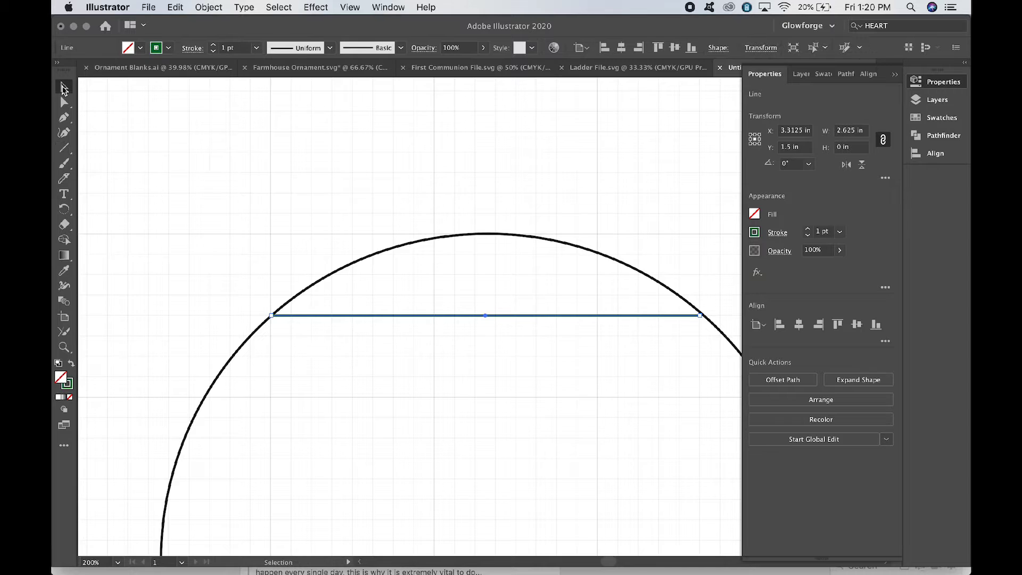
left_click(243, 297)
scroll(243, 297, "right", 3)
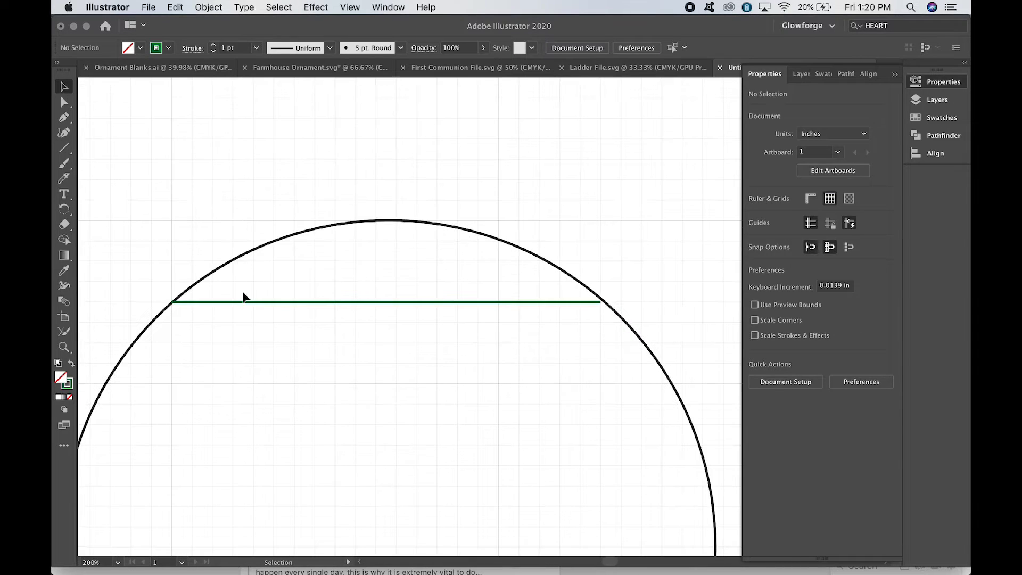
Step: Delete the green line across the upper part of the circle
left_click(571, 303)
key("Delete")
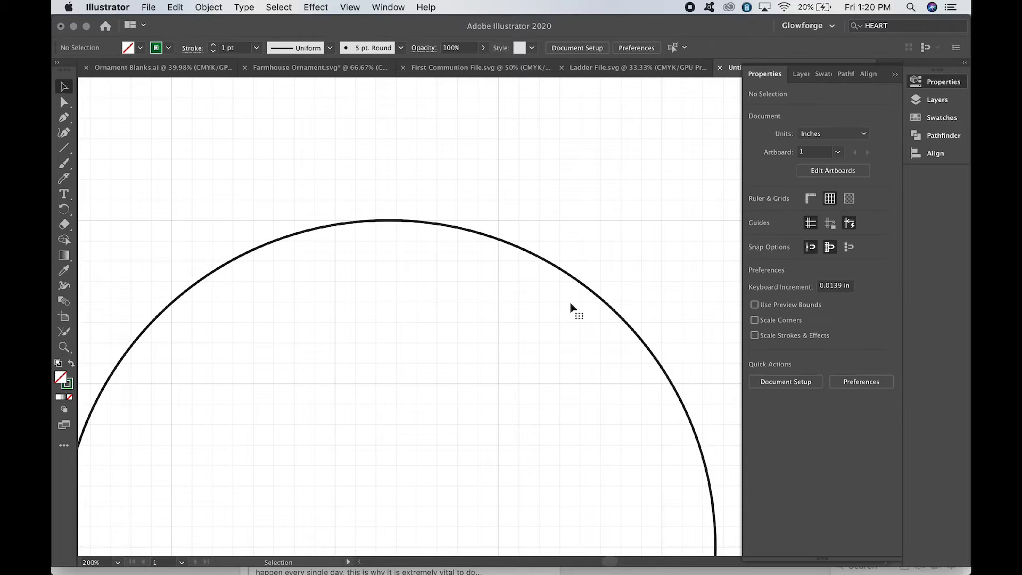
Step: Turn off Snap to Grid and draw a horizontal green line about 2.65 in long across the circle at Y 1.5 in
left_click(350, 7)
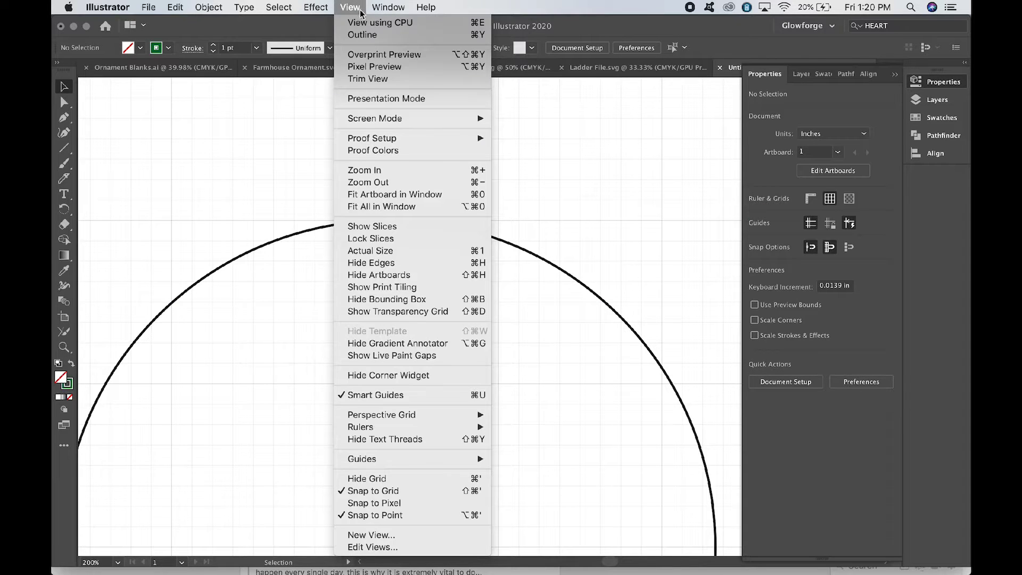
left_click(413, 487)
left_click(64, 148)
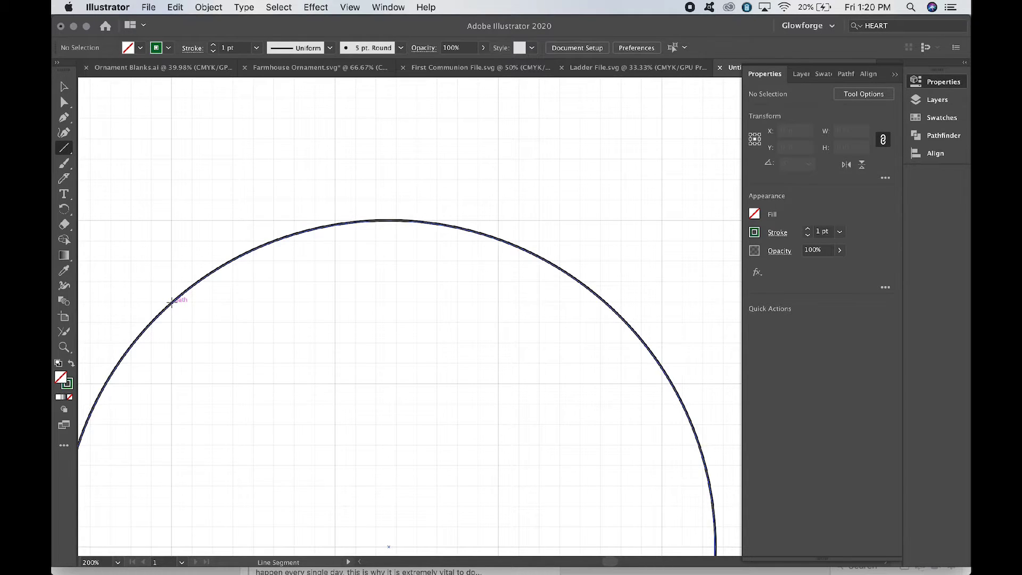
left_click_drag(171, 302, 604, 302)
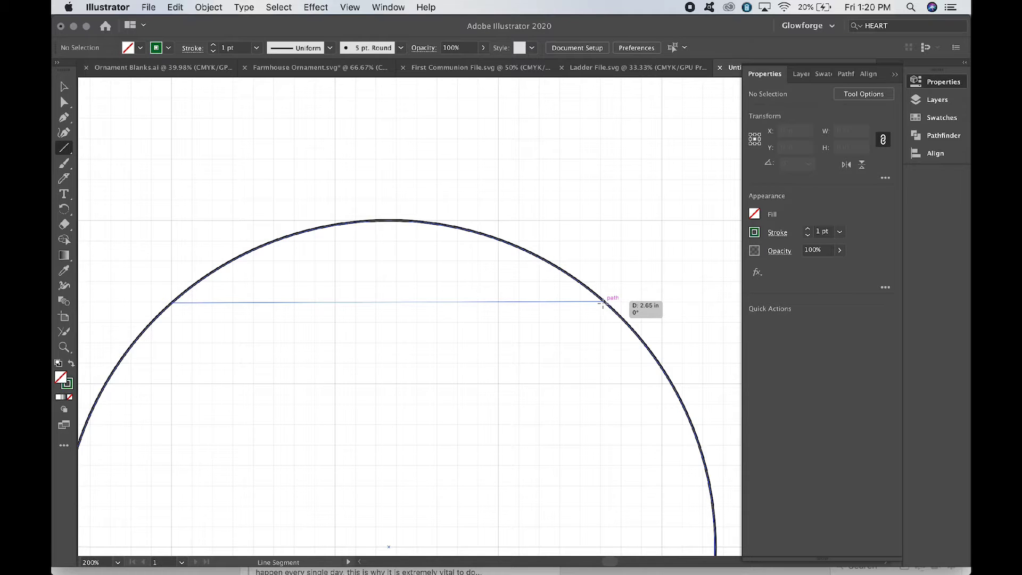
left_click_drag(603, 303, 604, 302)
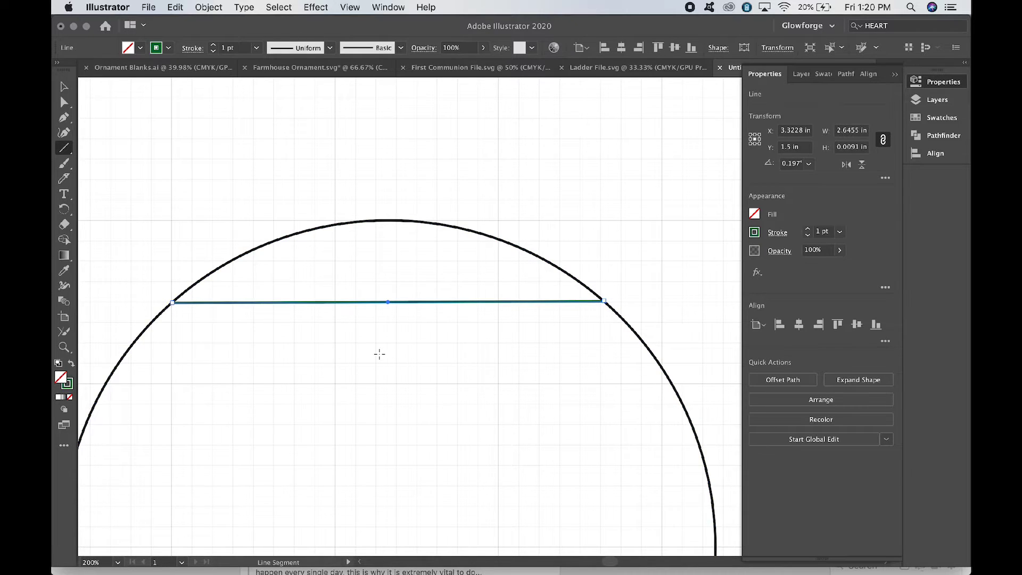
left_click(350, 7)
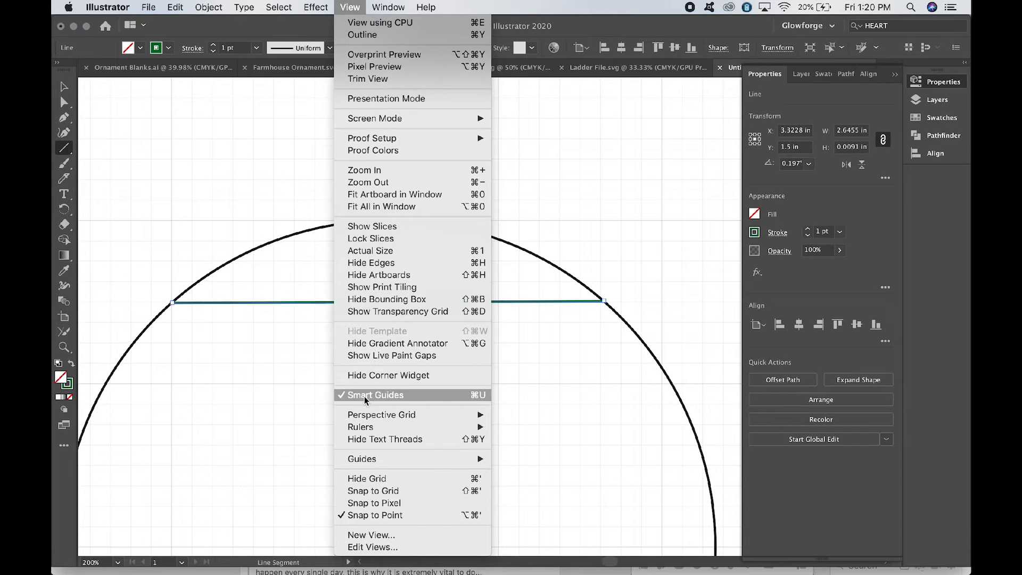
left_click(350, 5)
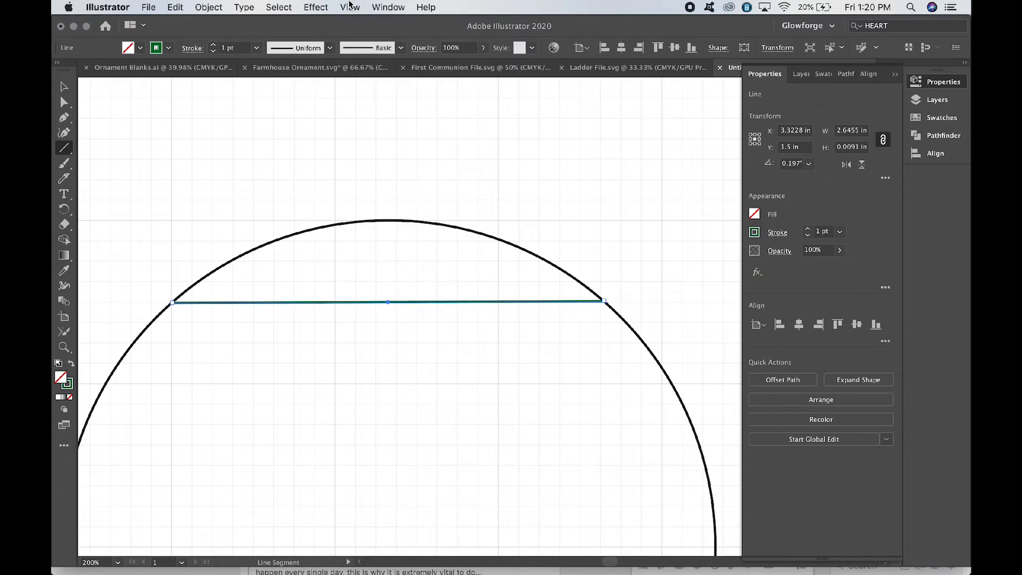
Step: Draw a horizontal green line about 3.46 in long from edge to edge of the circle at about Y 2 in
scroll(357, 395, "down", 6)
scroll(357, 395, "left", 3)
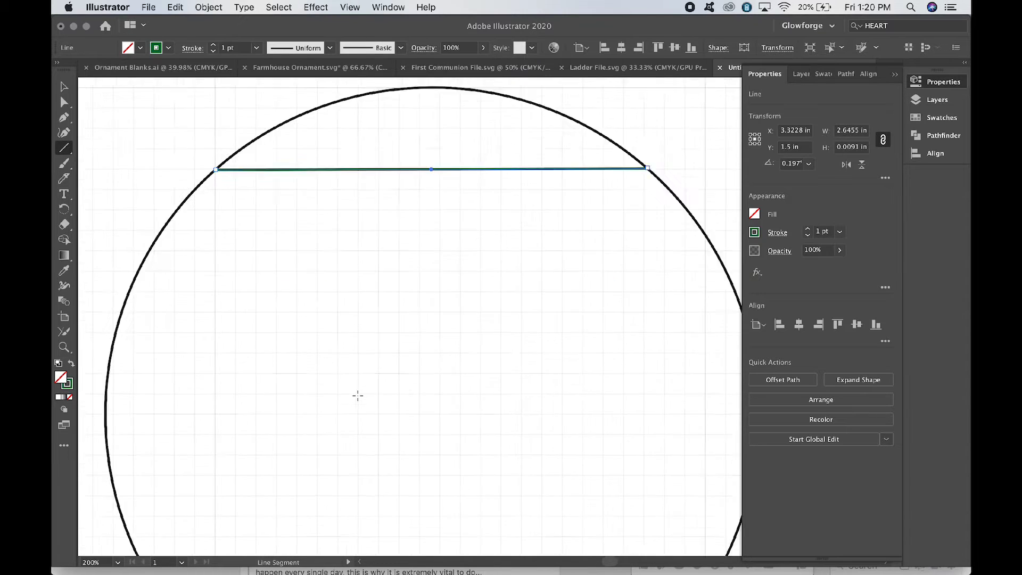
scroll(358, 395, "up", 1)
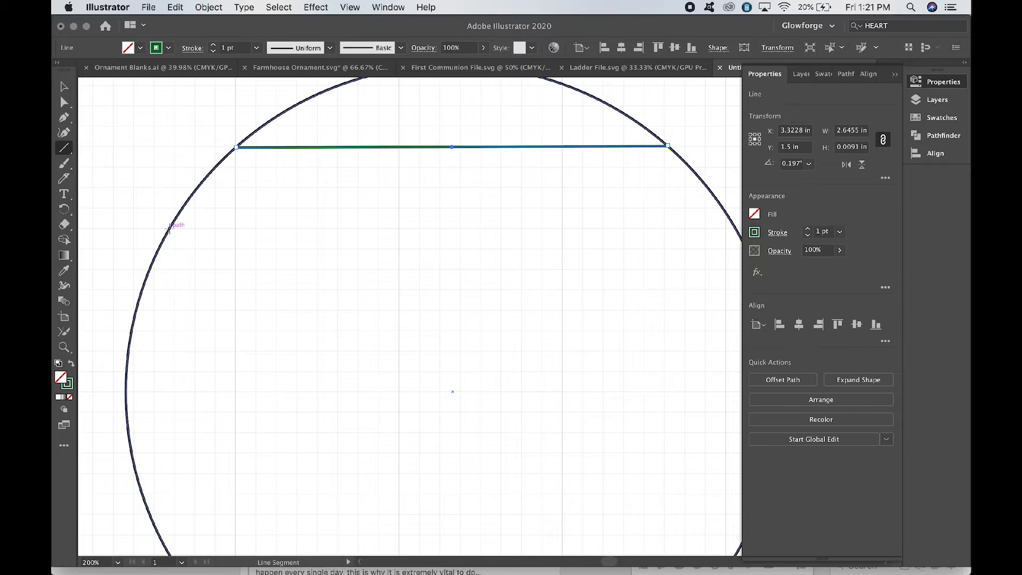
left_click_drag(170, 226, 738, 228)
Step: Draw a horizontal green line about 3.87 in long from edge to edge of the circle at about Y 2.5 in
key("super+minus")
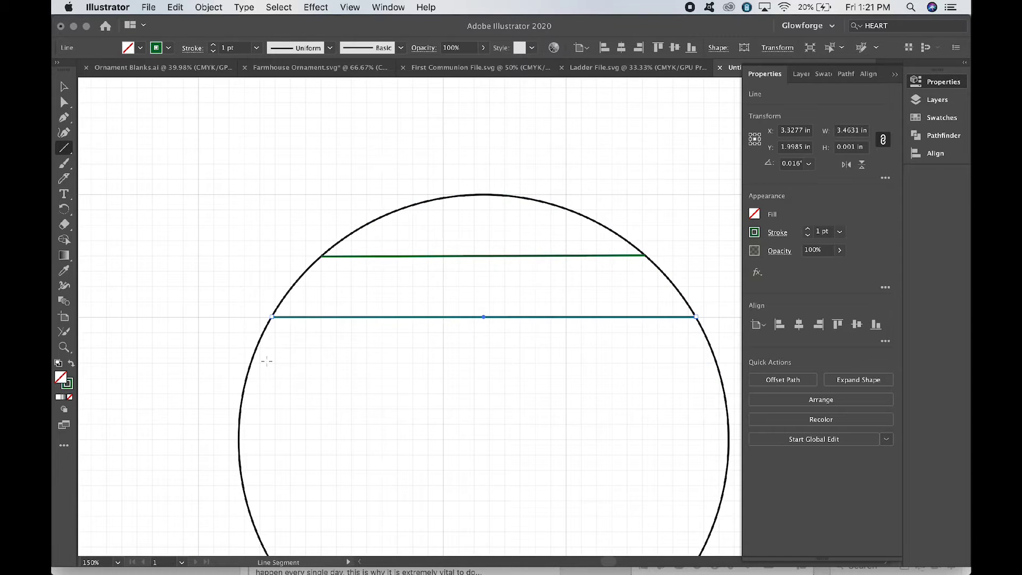
scroll(267, 362, "down", 5)
scroll(266, 362, "right", 5)
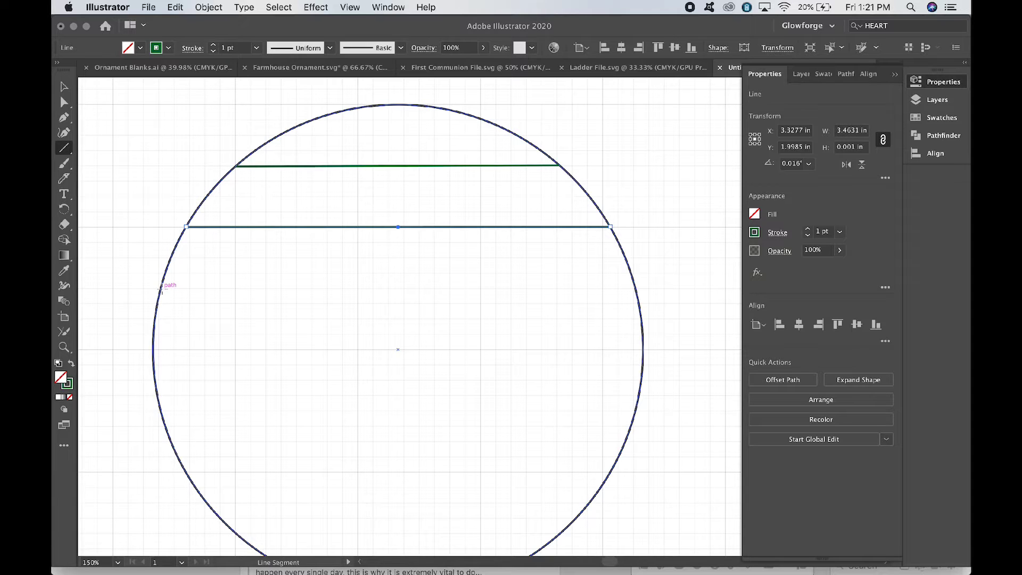
left_click_drag(162, 288, 635, 288)
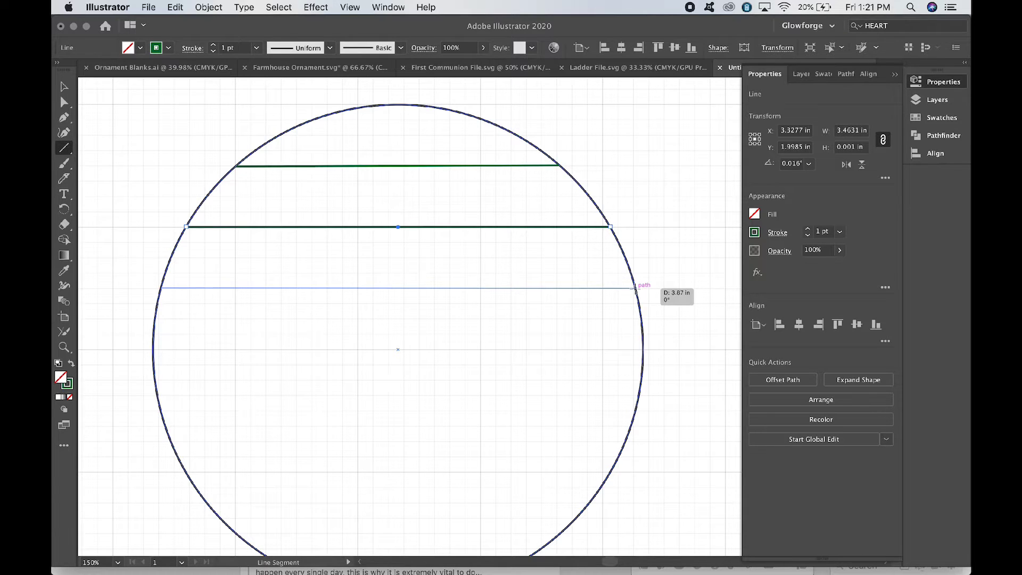
mouse_move(635, 288)
left_mouse_down()
mouse_move(638, 299)
mouse_move(635, 288)
left_mouse_up()
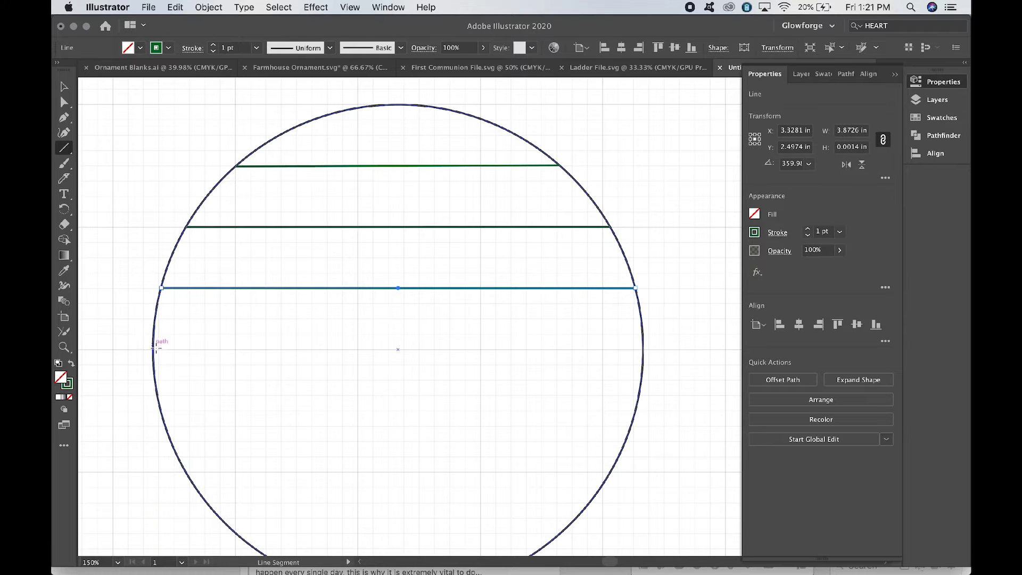
Step: Draw two more green lines across the circle: 4 in long at Y 3 in and about 3.87 in long at about Y 3.5 in
left_click_drag(153, 349, 643, 349)
scroll(531, 373, "down", 5)
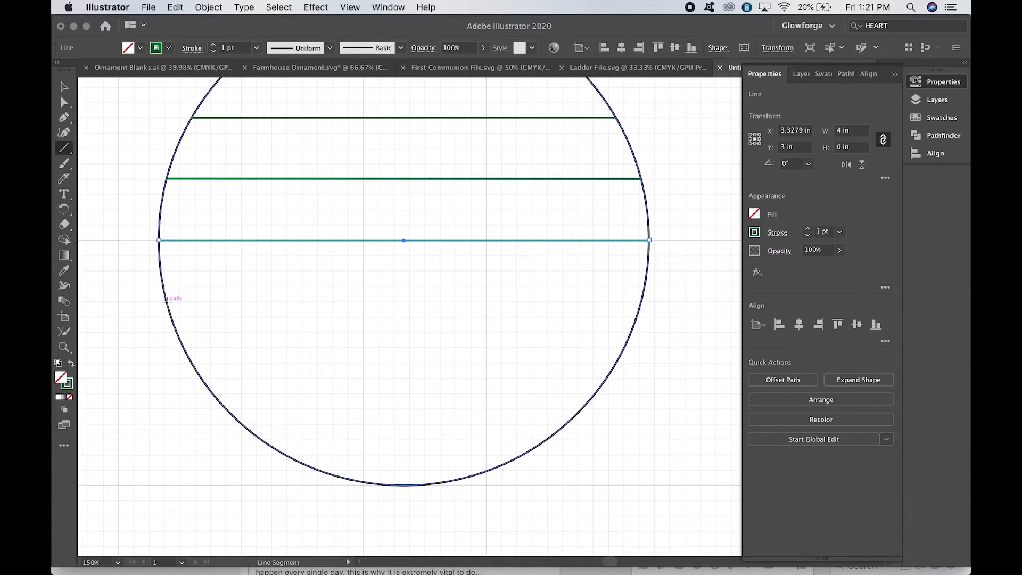
left_click_drag(165, 299, 640, 302)
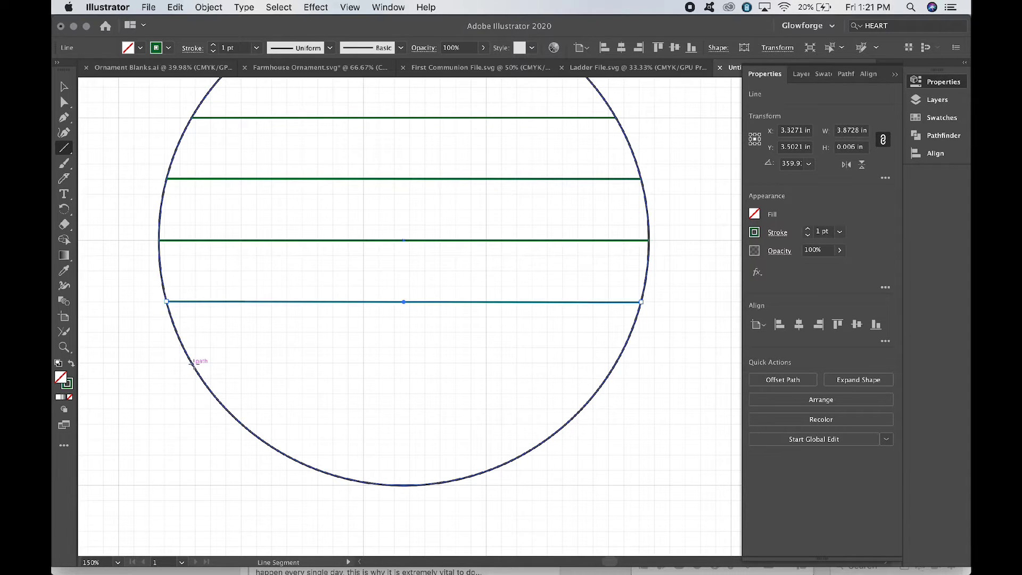
Step: Draw green lines about 3.46 in and 2.64 in long across the lower circle at about Y 4 in and Y 4.5 in, and deselect
left_click_drag(192, 362, 616, 363)
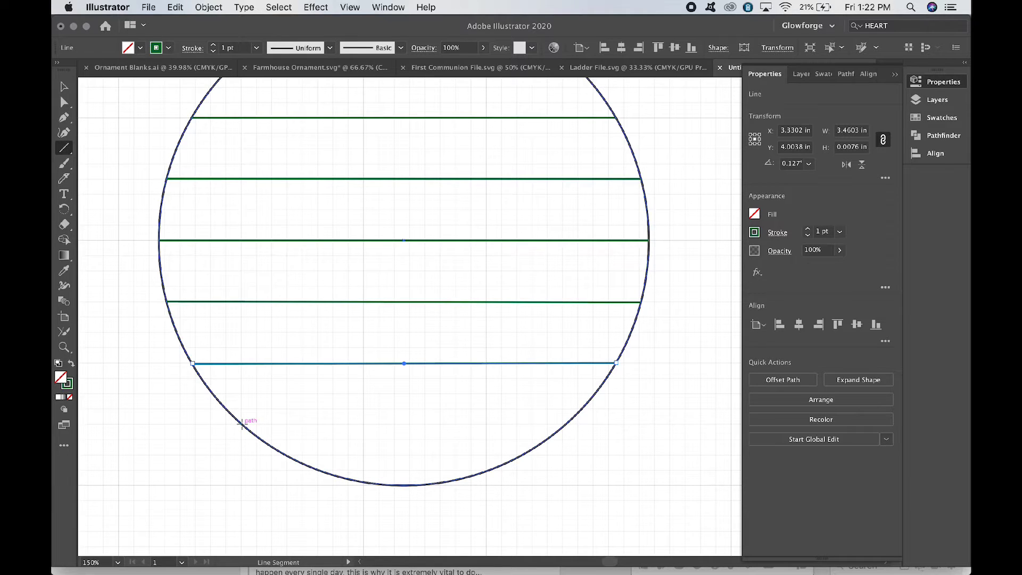
left_click_drag(243, 423, 565, 424)
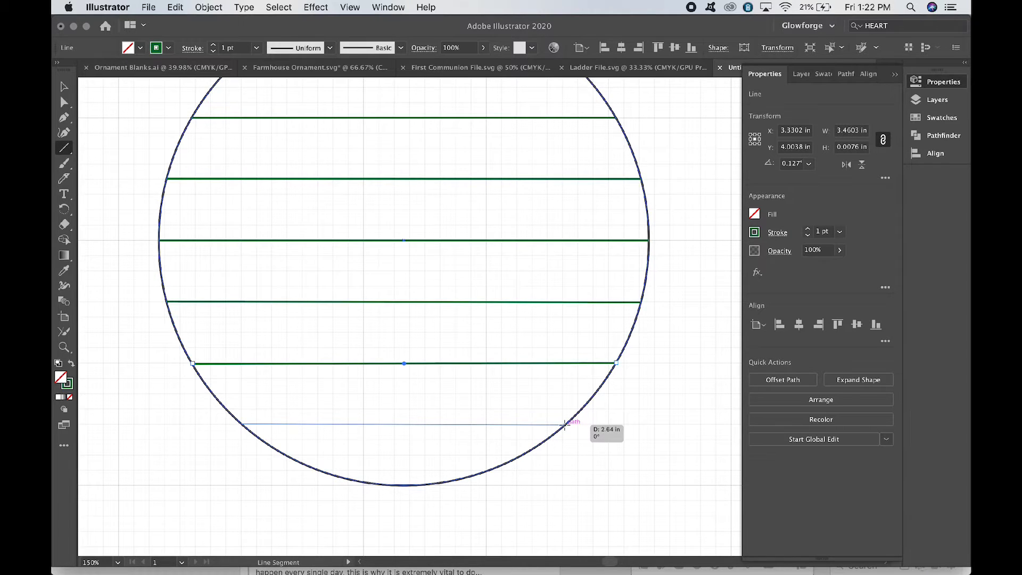
left_click_drag(565, 424, 565, 424)
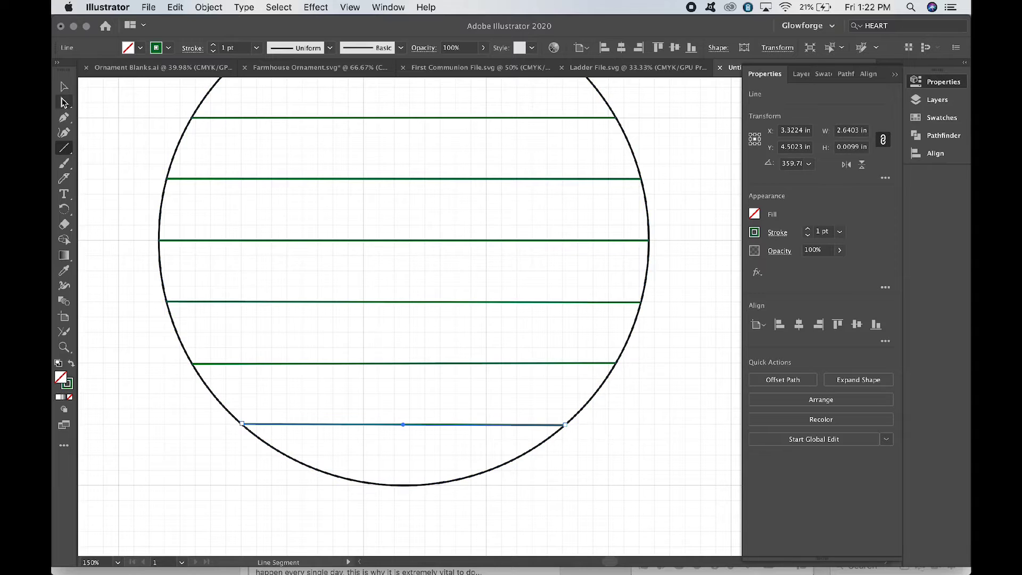
key("v")
left_click(591, 435)
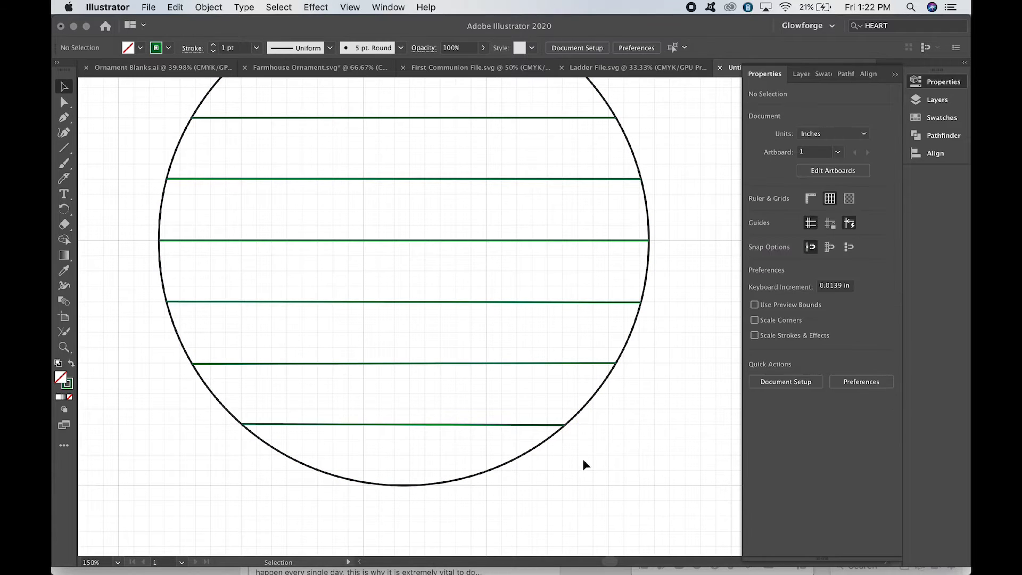
Step: Inspect at high magnification whether the ends of the green lines meet the circle's edge
scroll(585, 465, "up", 4)
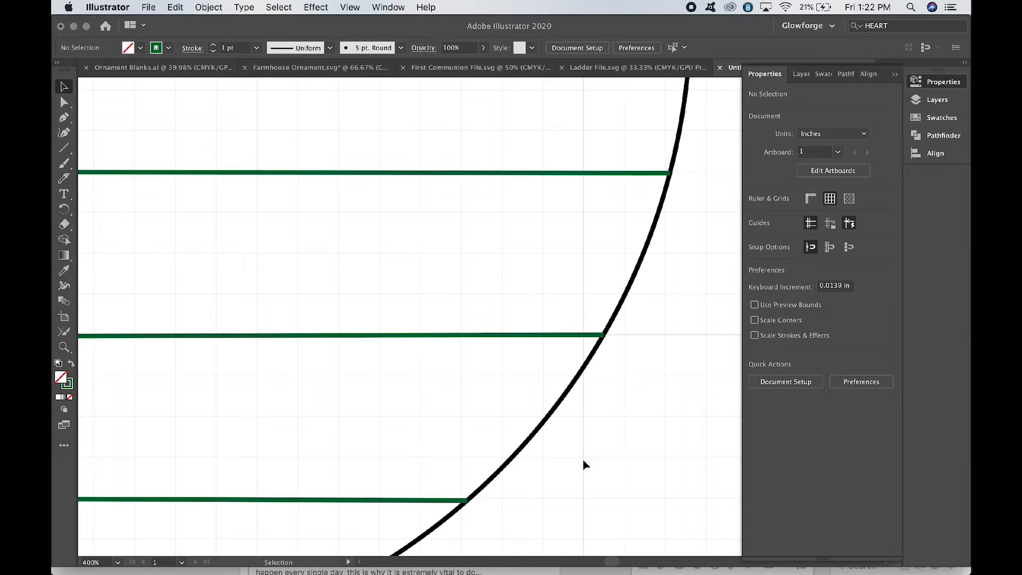
scroll(584, 465, "up", 5)
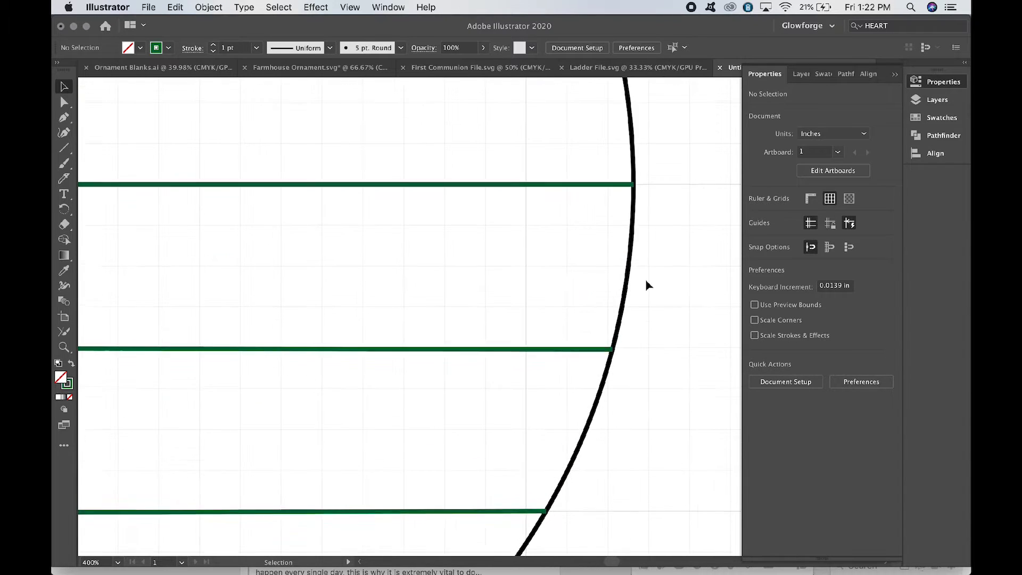
scroll(646, 285, "up", 6)
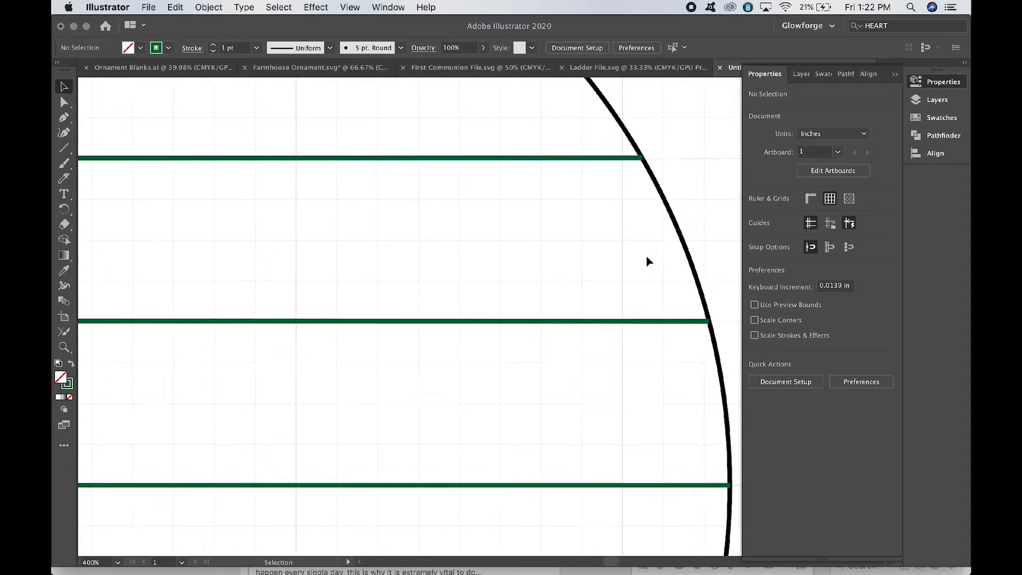
scroll(648, 261, "up", 5)
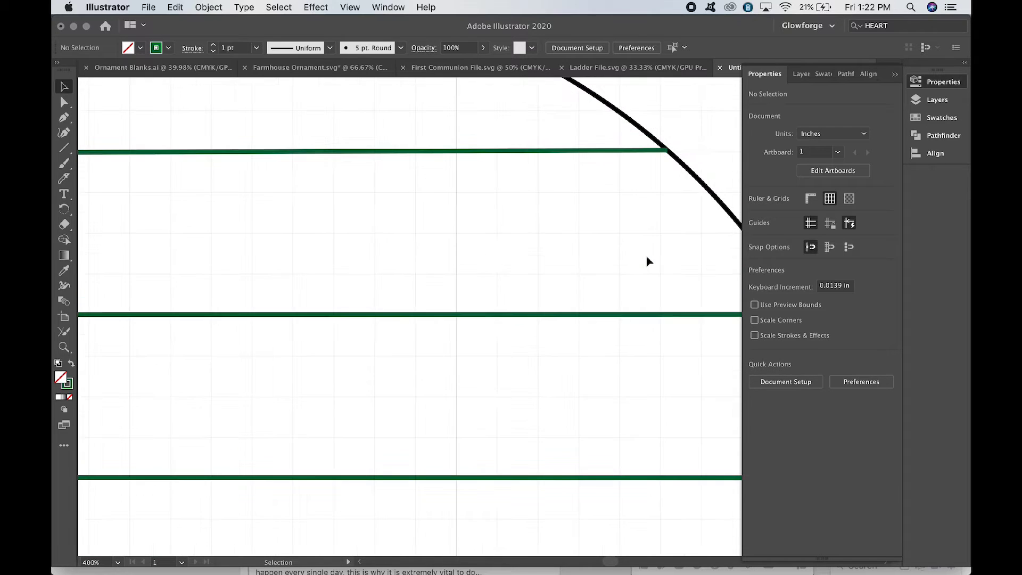
key("super+minus")
key("super+minus")
key("super+minus")
scroll(647, 262, "down", 3)
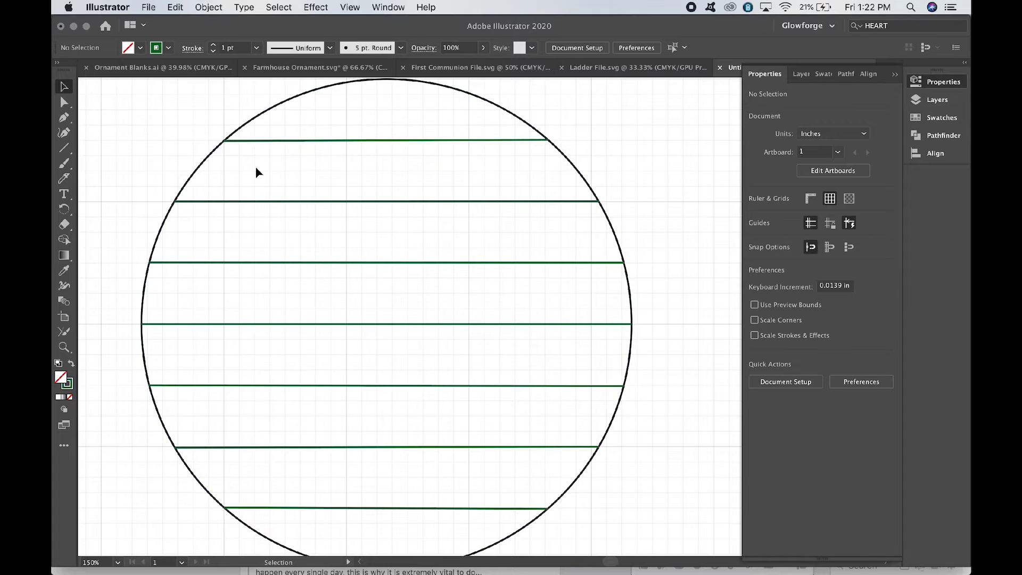
key("super+minus")
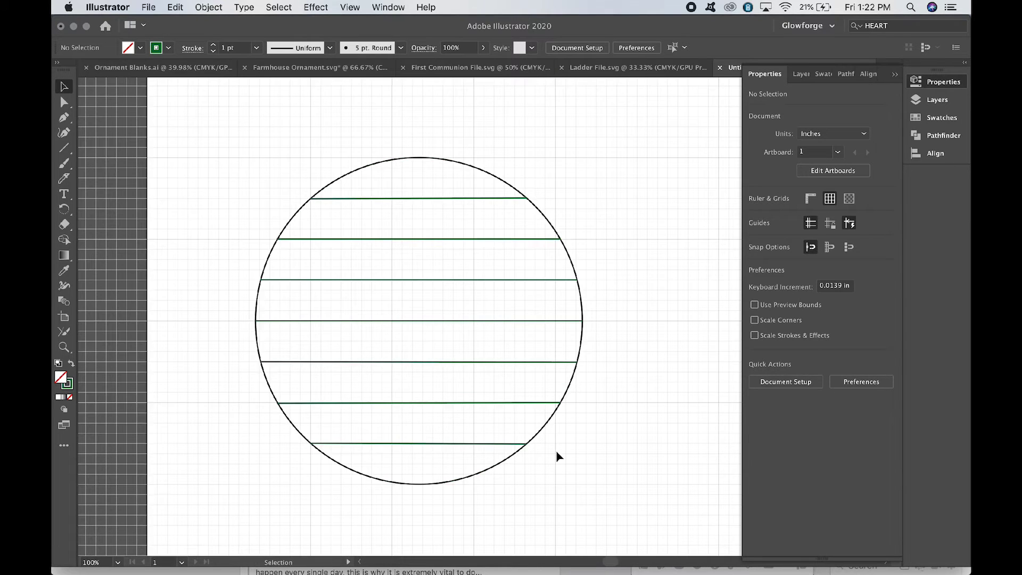
scroll(568, 452, "right", 2)
scroll(568, 452, "down", 1)
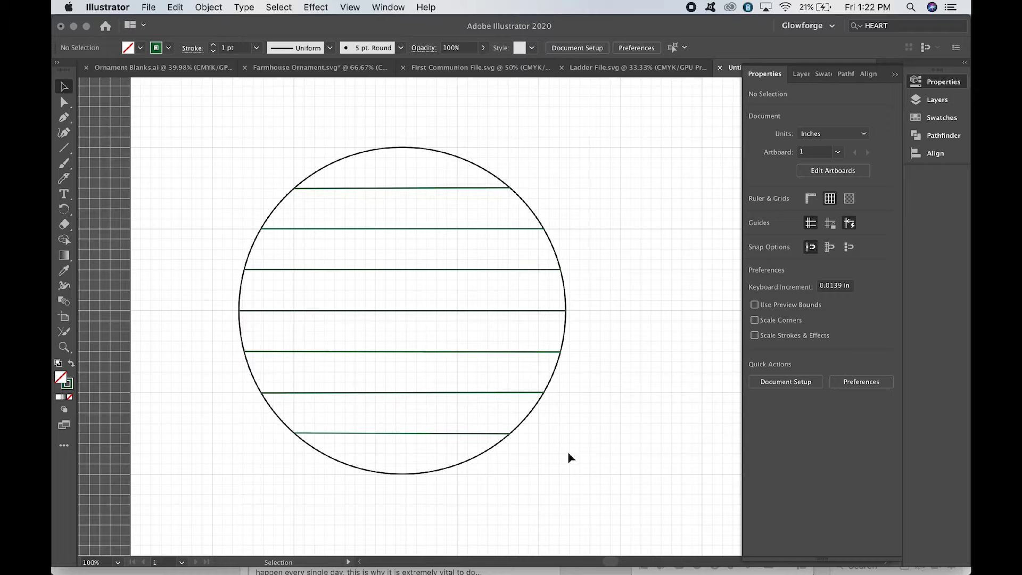
scroll(567, 451, "up", 2)
scroll(567, 452, "right", 3)
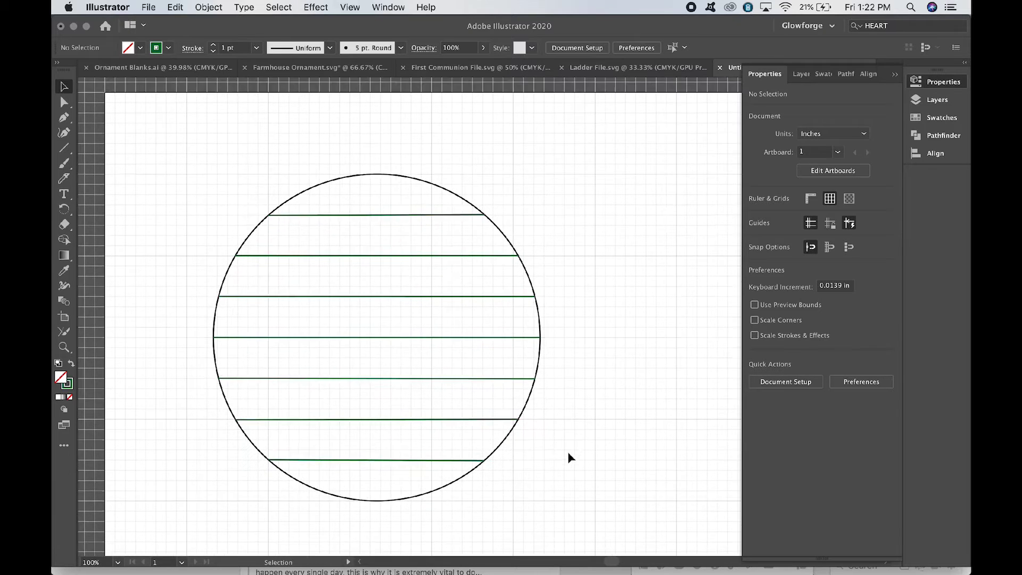
key("super+r")
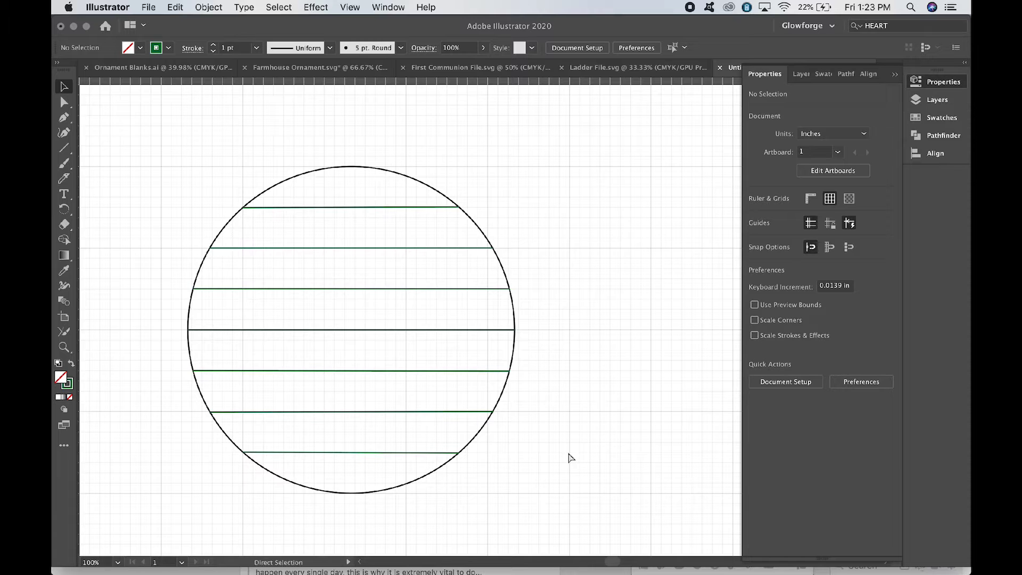
Step: Collapse the expanded Properties panel group and return to the Untitled-43 document with nothing selected
left_click(345, 170)
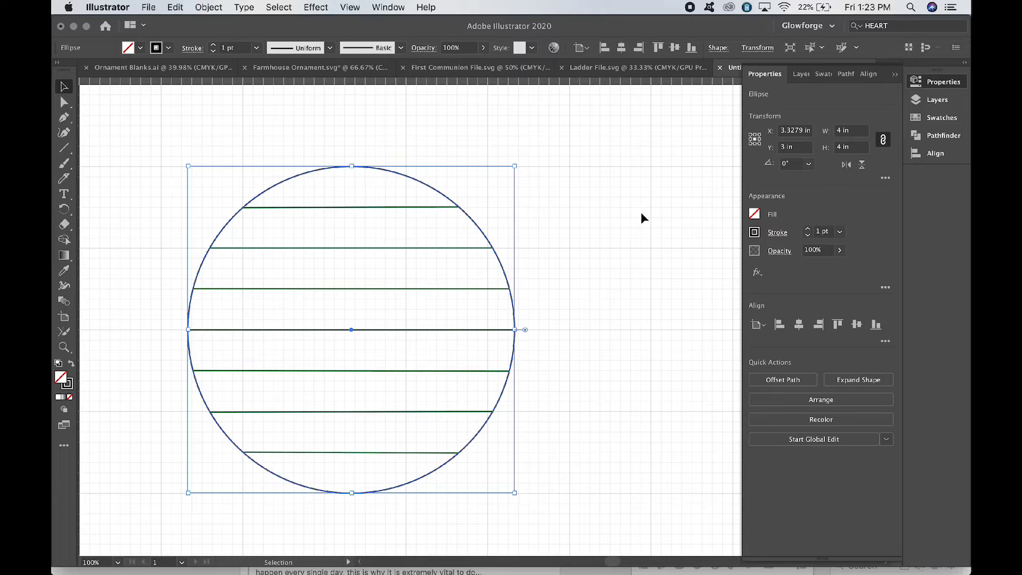
key("super+minus")
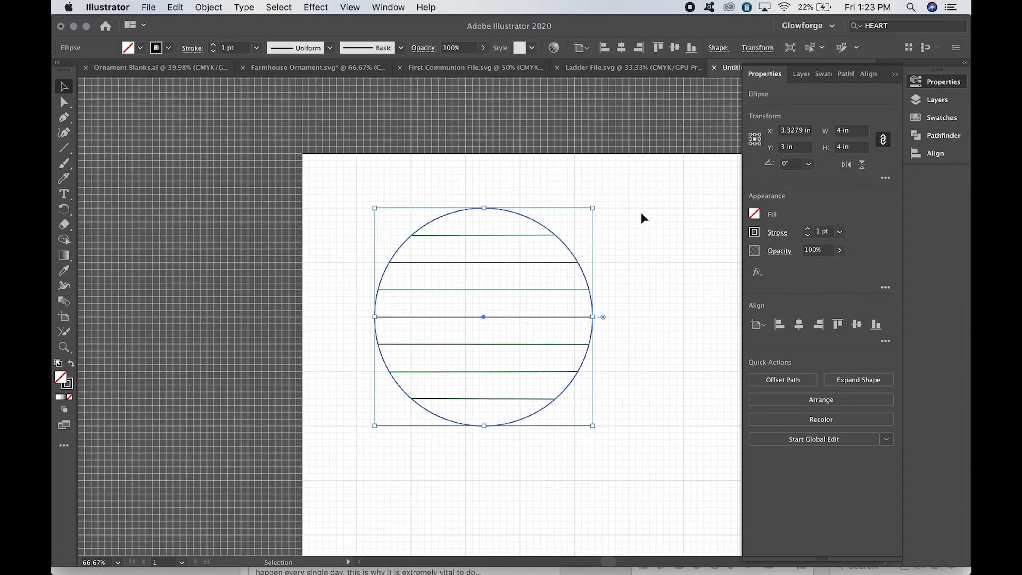
left_click(133, 67)
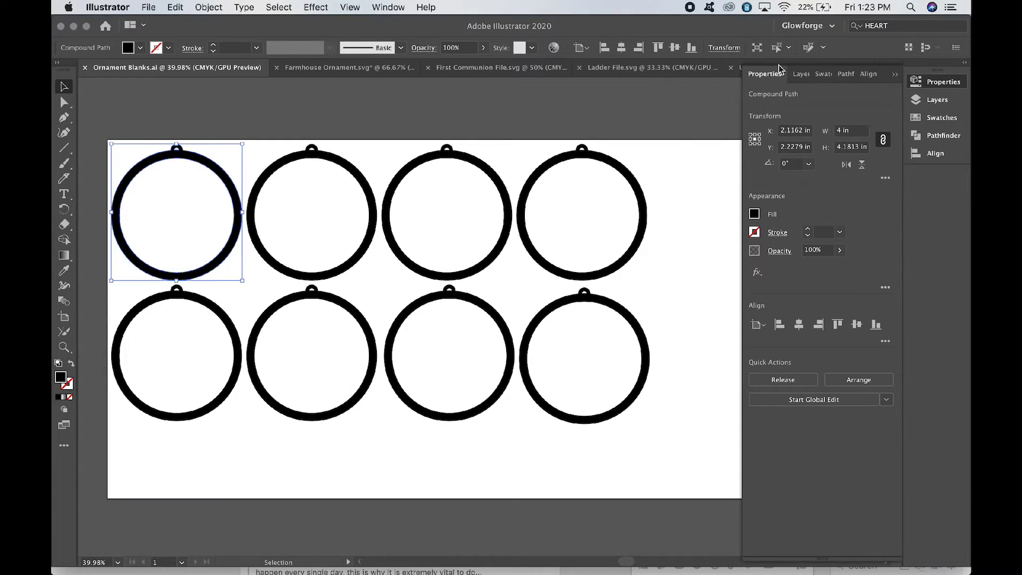
left_click(895, 75)
left_click(830, 67)
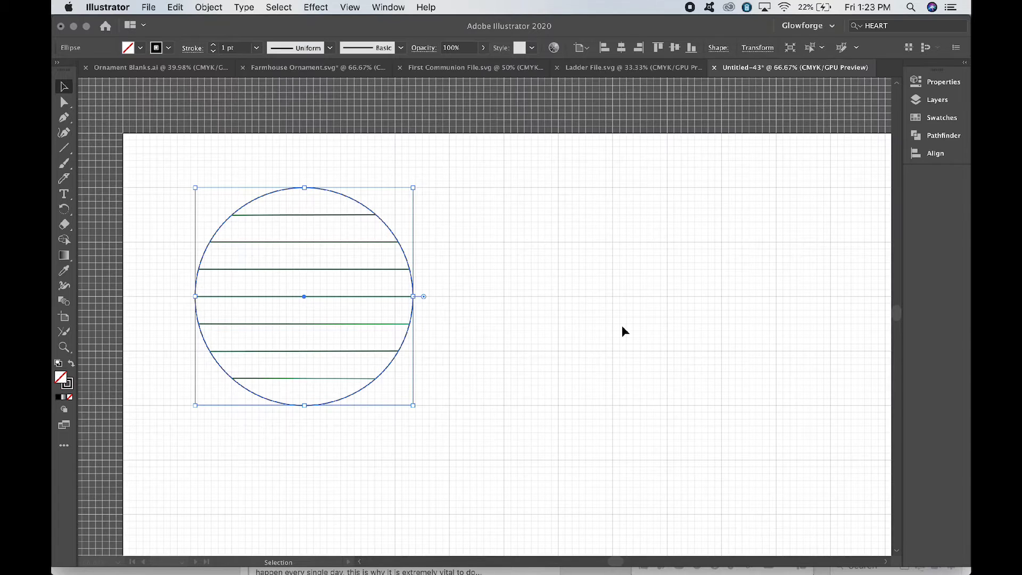
left_click(622, 331)
scroll(622, 331, "right", 2)
scroll(622, 331, "down", 1)
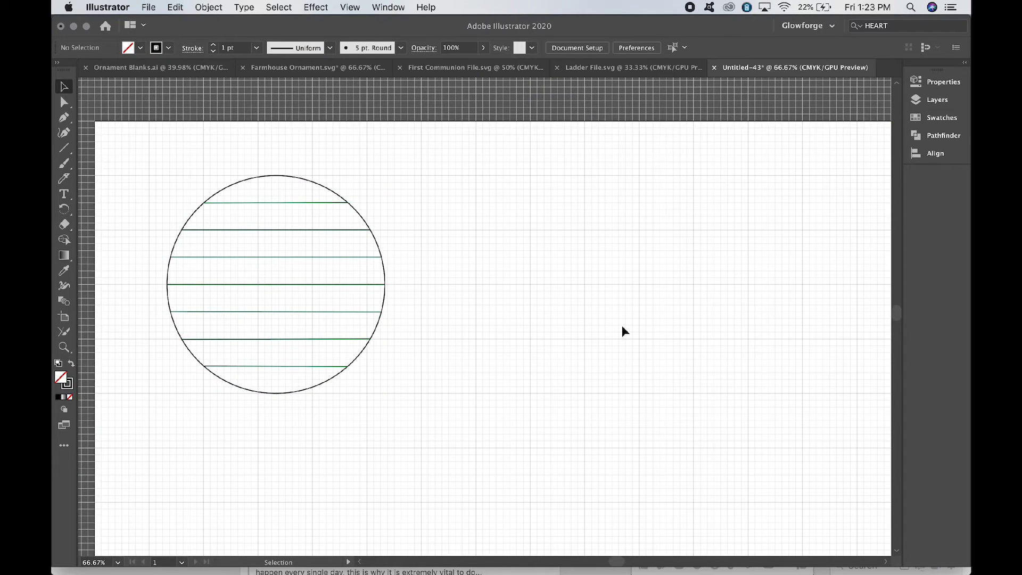
Step: Duplicate the circle without its lines, place the copy beside the striped circle with a gap between them, and deselect it
left_click(252, 176)
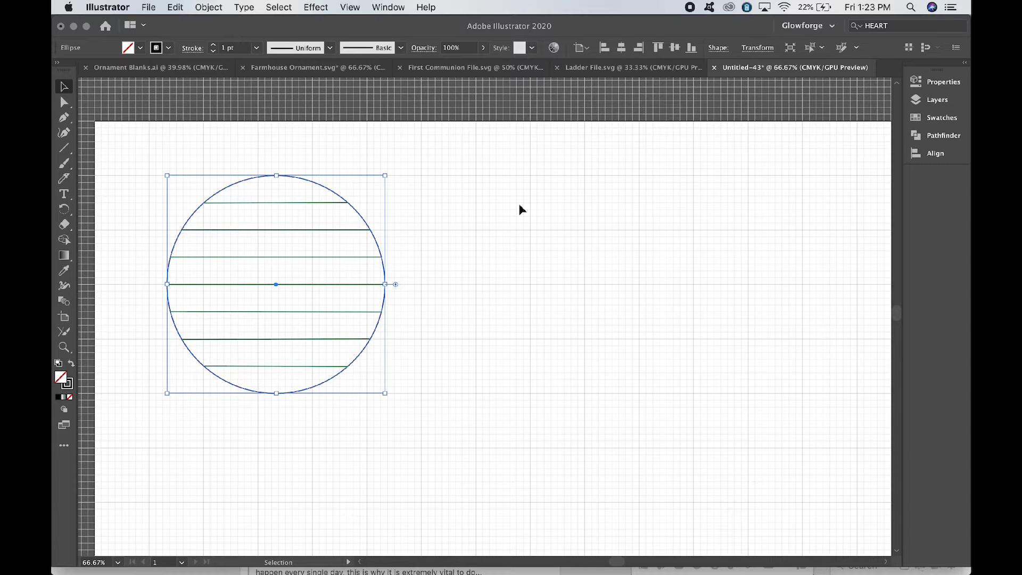
key("super+v")
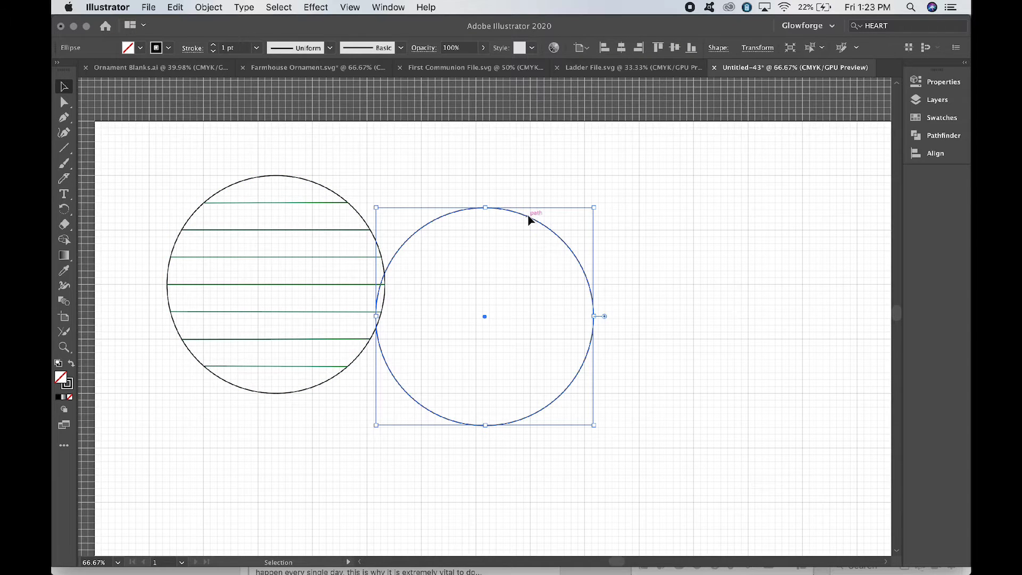
left_click_drag(529, 219, 585, 175)
left_click(356, 417)
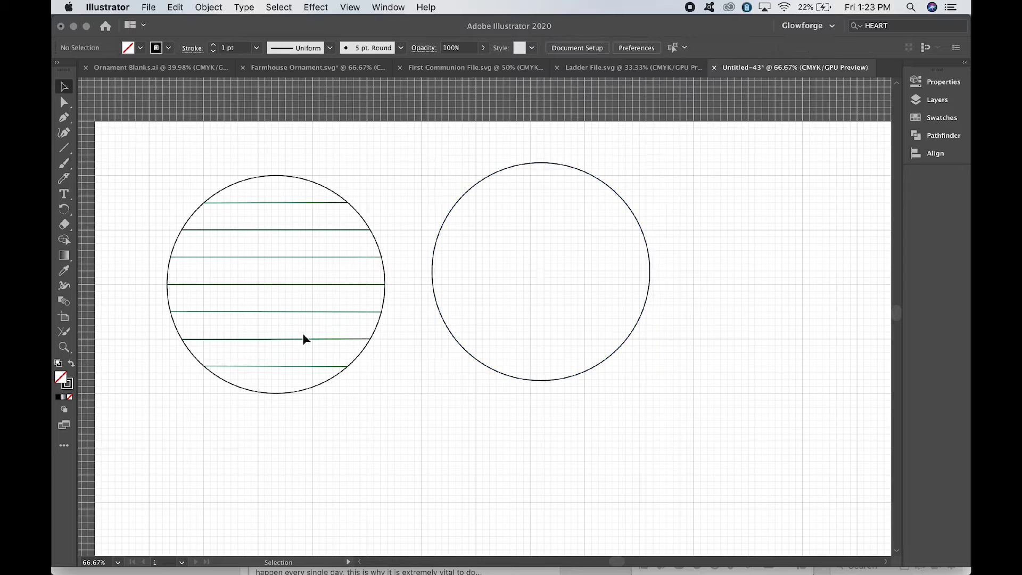
Step: Group the striped circle together with its green lines and deselect the group
left_click_drag(265, 199, 279, 375)
left_click(312, 445)
left_click_drag(271, 193, 277, 376)
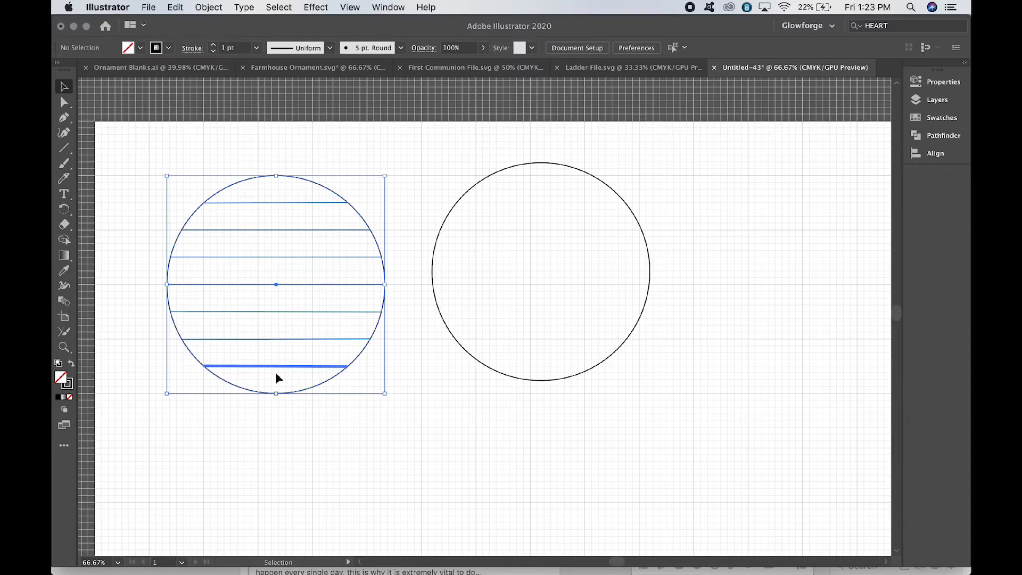
left_click(208, 7)
left_click(223, 66)
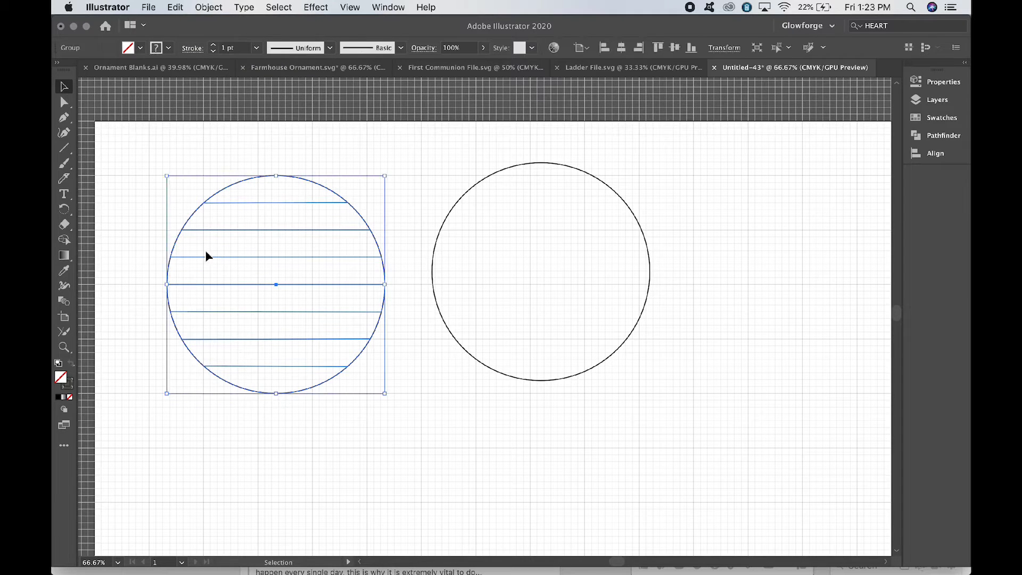
left_click(222, 155)
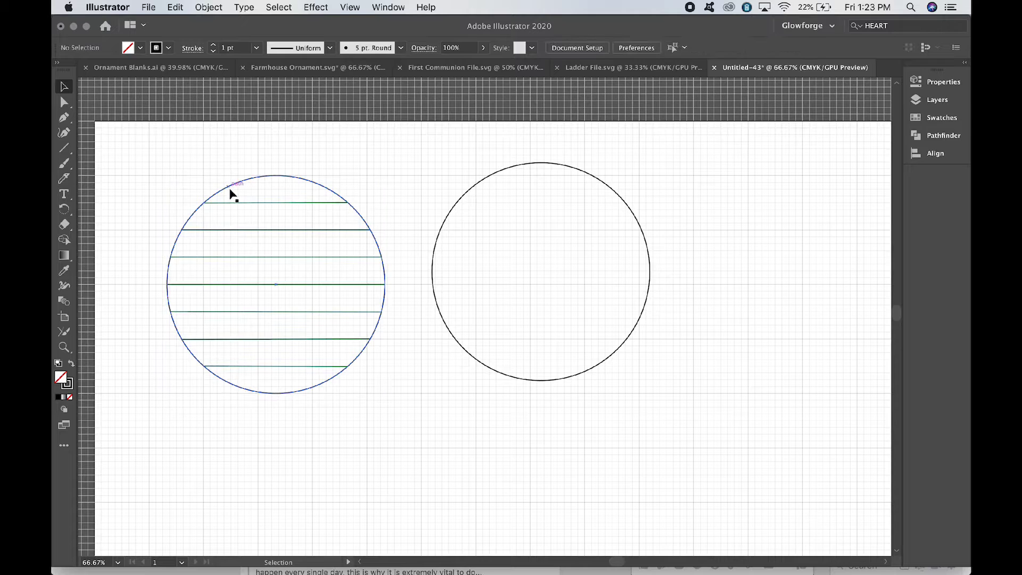
left_click(231, 195)
left_click(223, 131)
Step: Swap the plain circle's fill and stroke so it becomes solid black without an outline, and deselect it
left_click(486, 183)
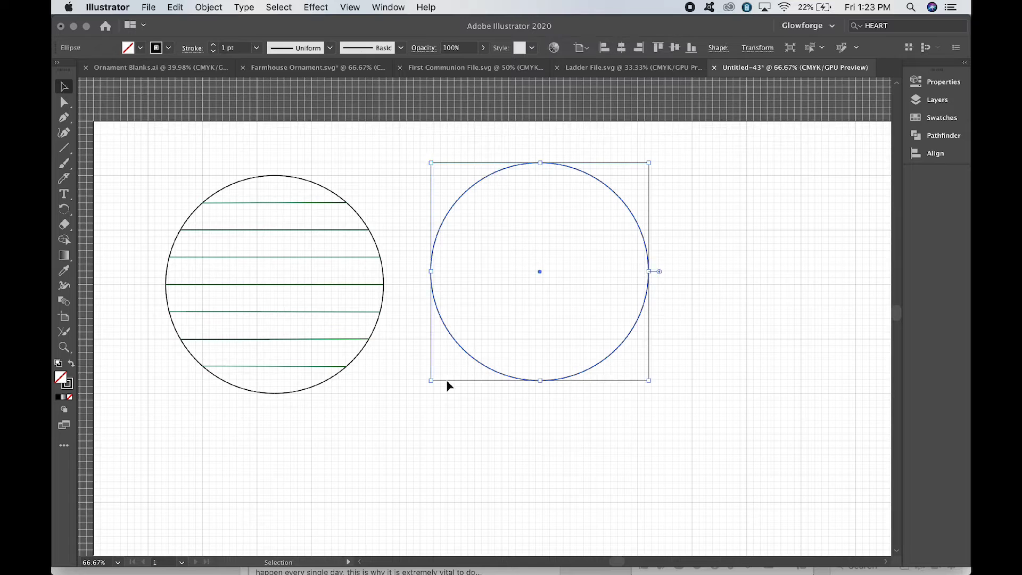
left_click(71, 363)
left_click(470, 522)
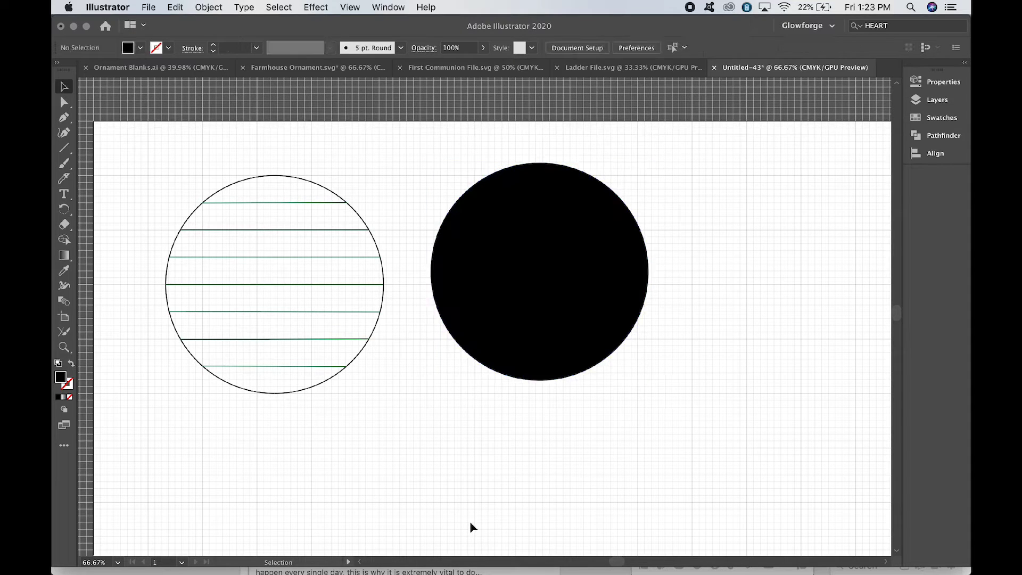
Step: Duplicate the solid black circle and set the copy's width and height to 3.5 in
left_click(521, 339)
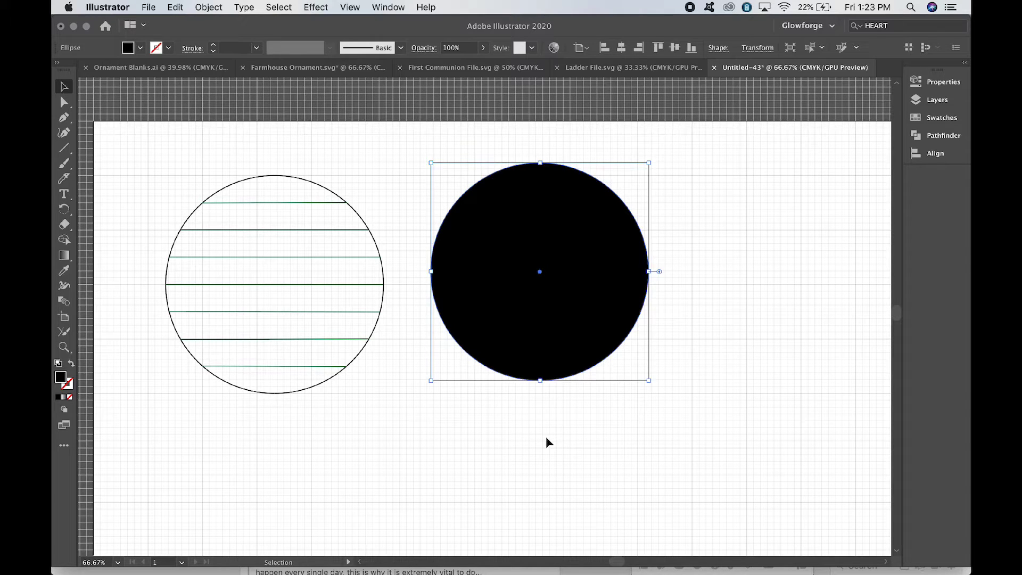
key("super+c")
key("super+v")
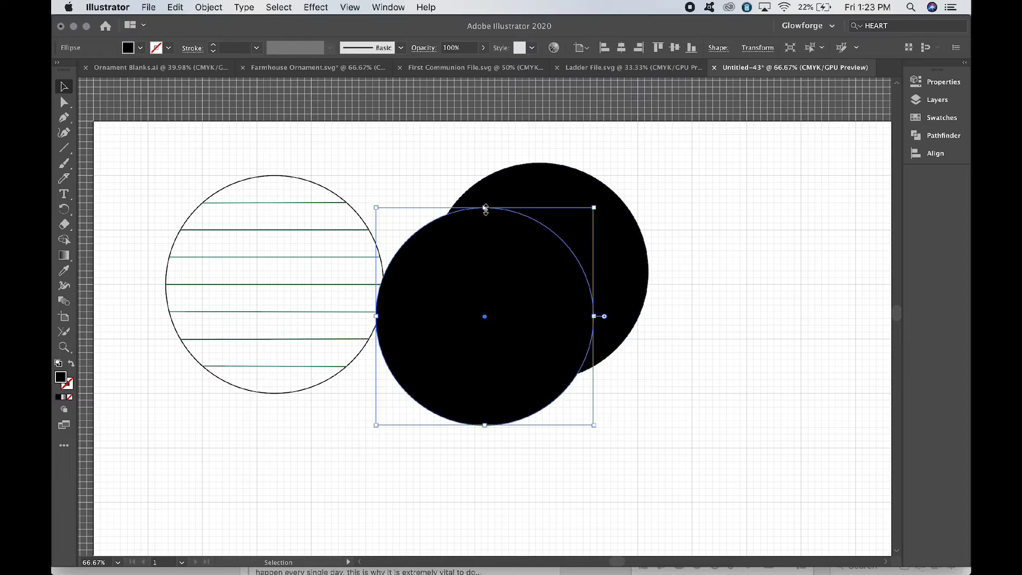
left_click_drag(486, 209, 489, 230)
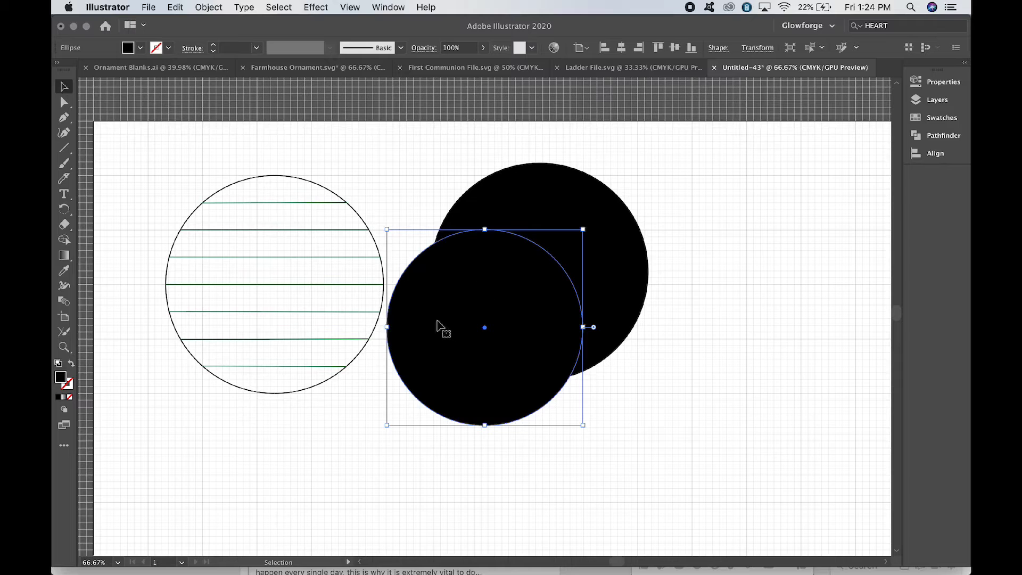
left_click(940, 82)
left_click(848, 133)
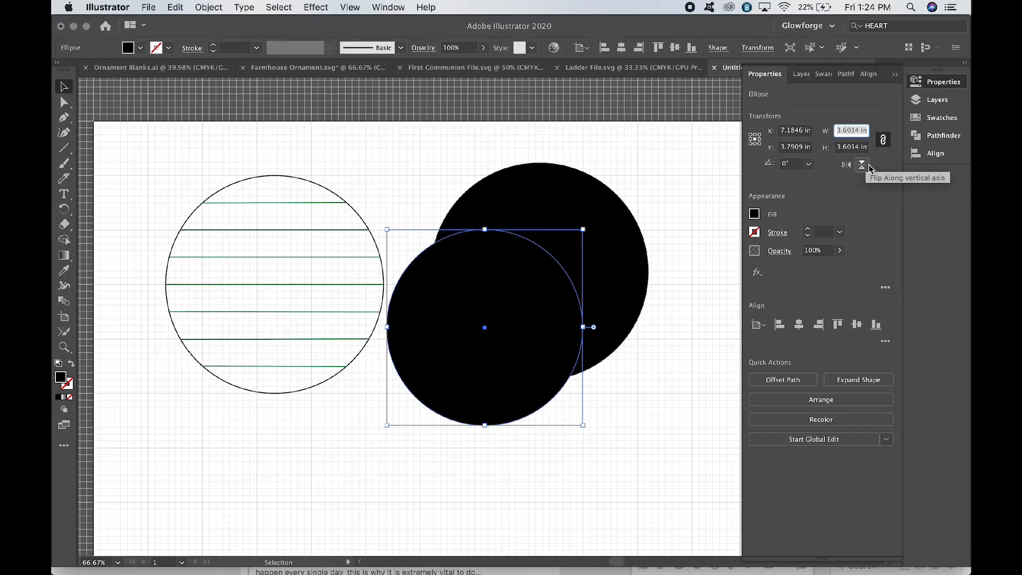
type("3.5")
key("Tab")
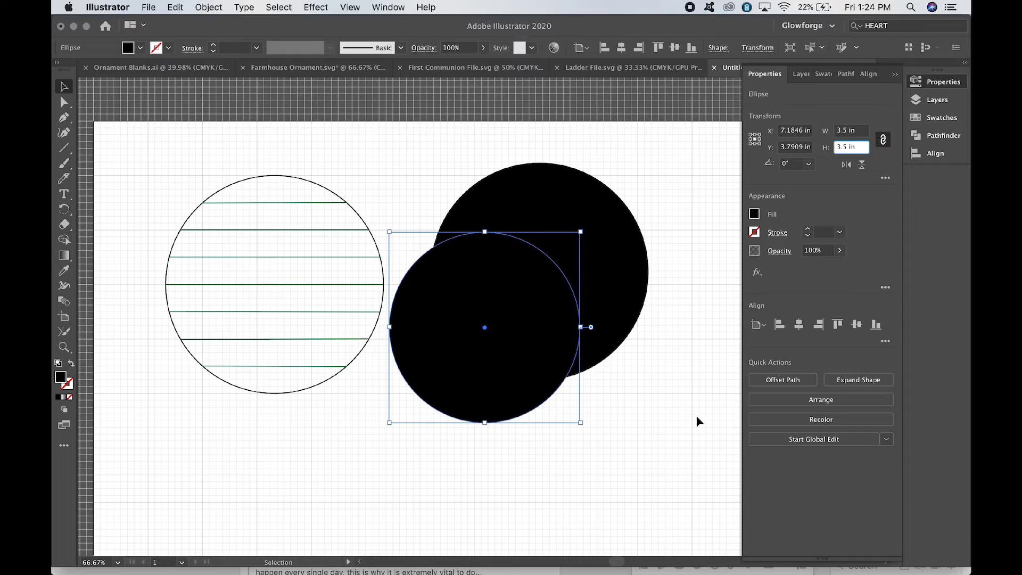
left_click(698, 421)
Step: Change the fill of the 3.5 in circle to red and deselect it
left_click(530, 393)
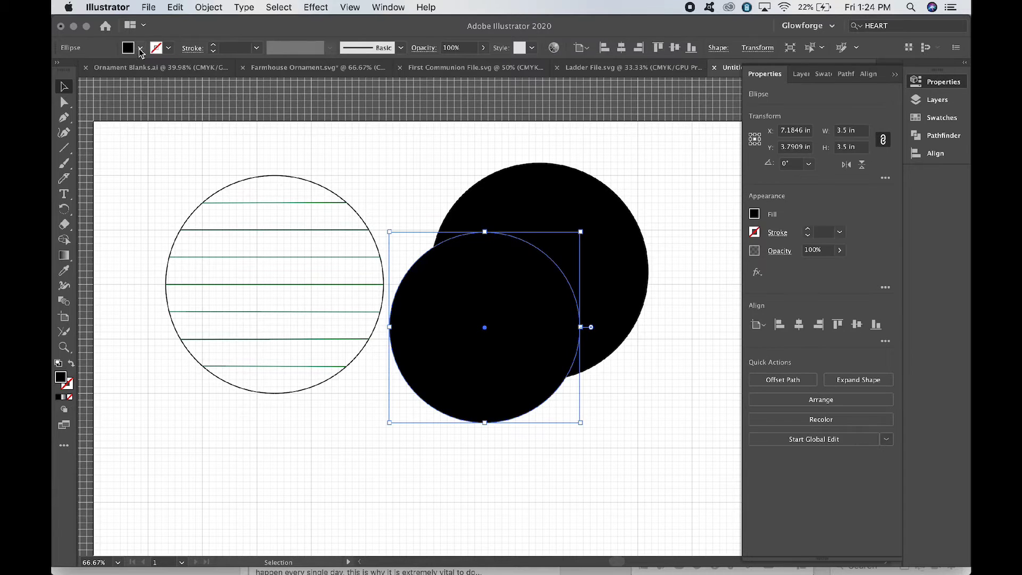
left_click(141, 48)
left_click(147, 70)
left_click(346, 455)
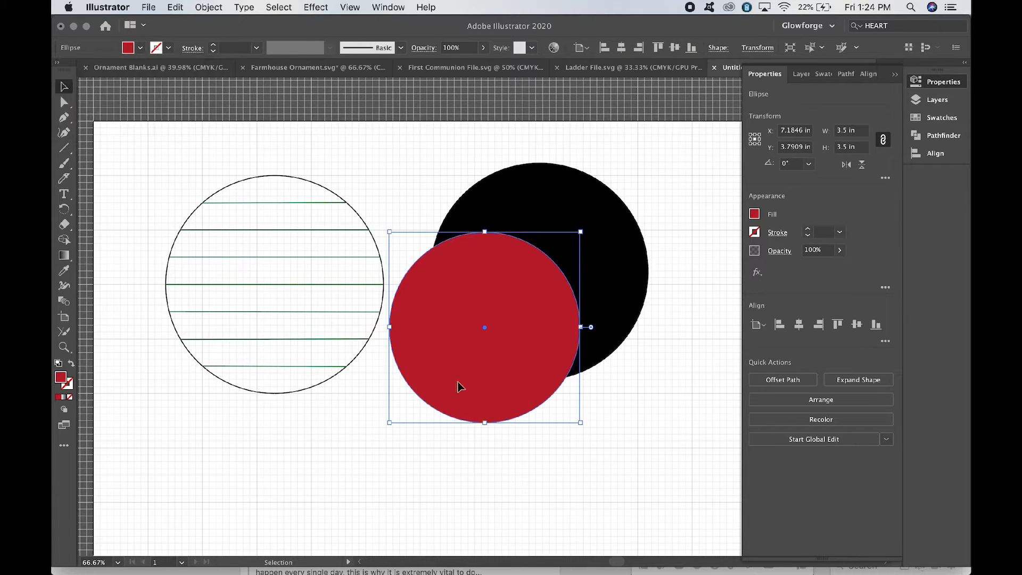
left_click(635, 382)
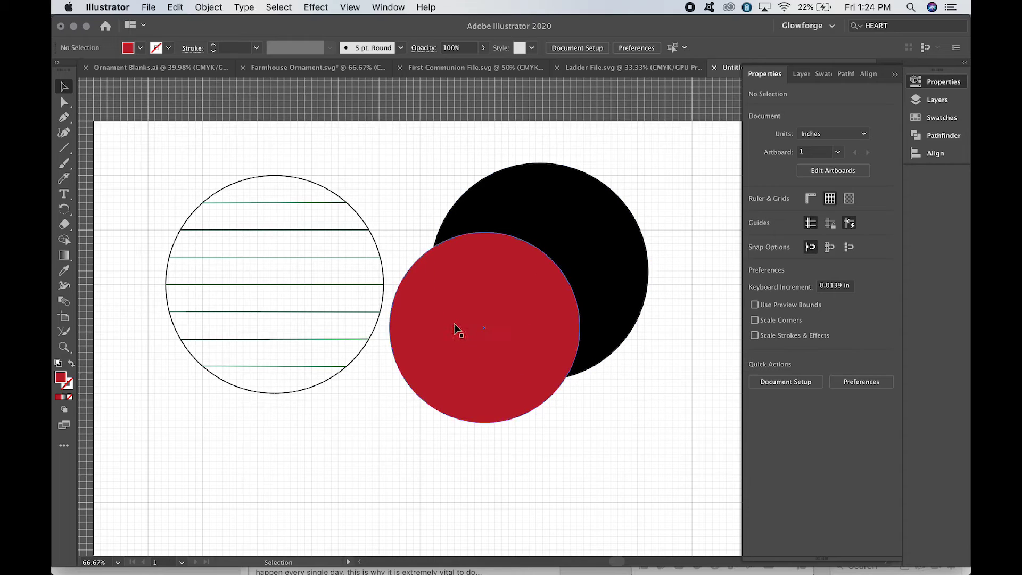
Step: Centre the red and black circles on each other horizontally and vertically, and deselect them
left_click_drag(652, 404, 509, 265)
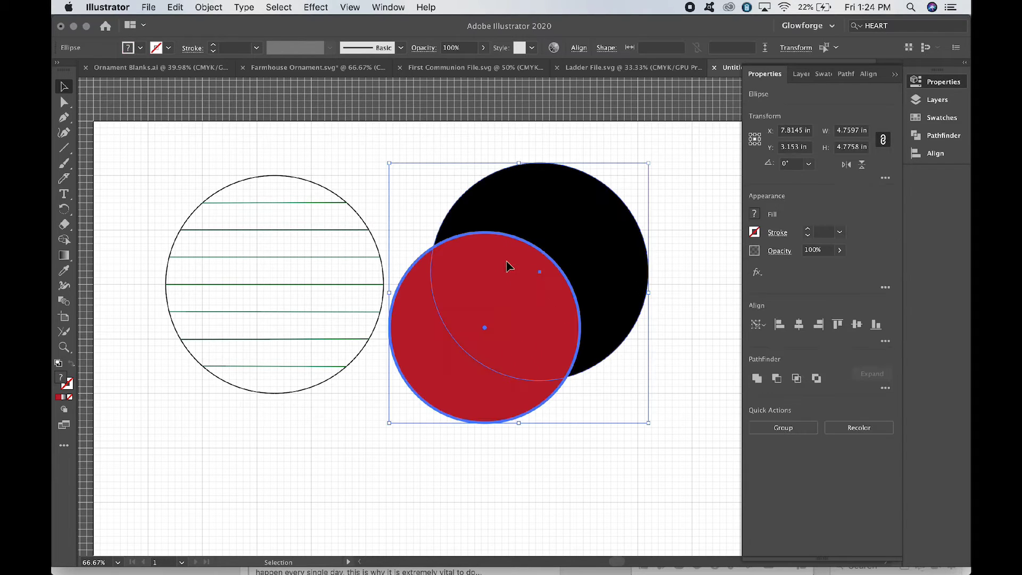
left_click(209, 7)
mouse_move(229, 47)
left_click(391, 62)
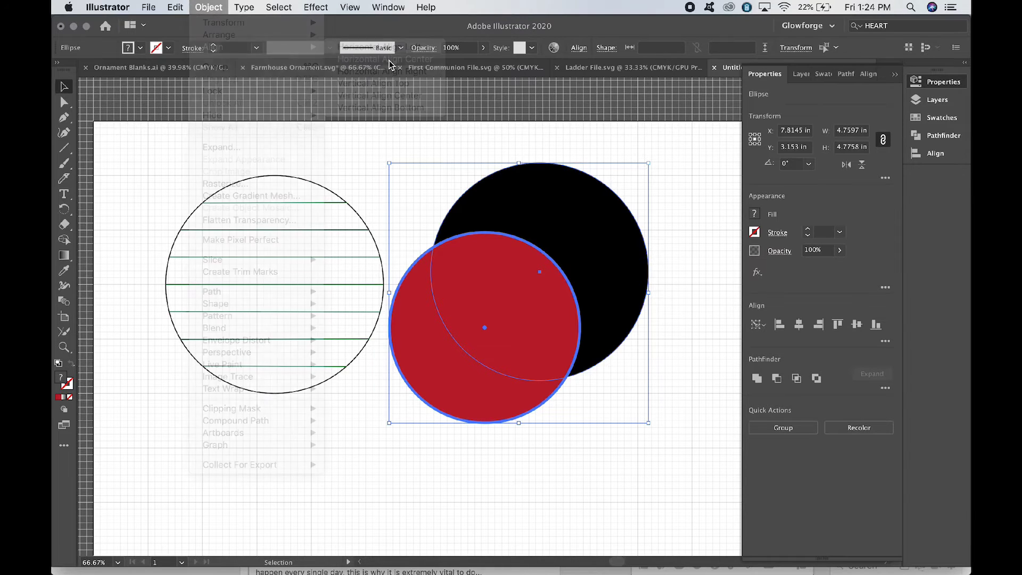
left_click(209, 8)
mouse_move(229, 47)
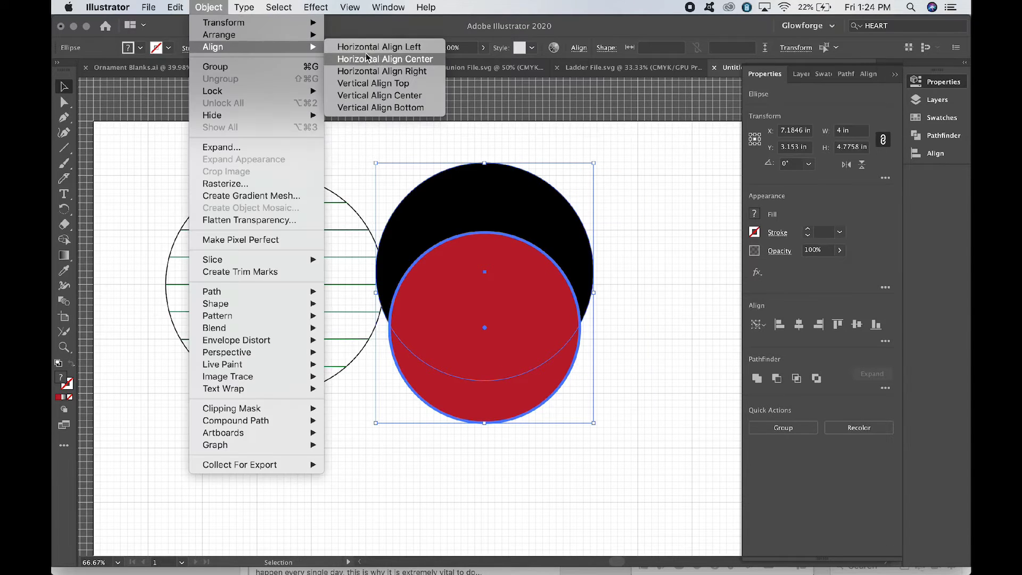
left_click(375, 95)
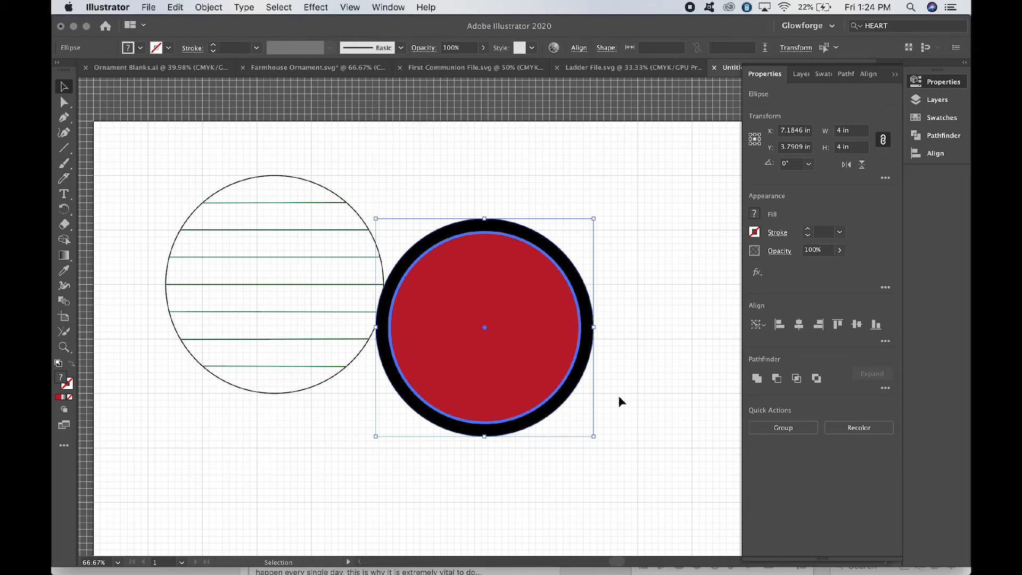
left_click(638, 397)
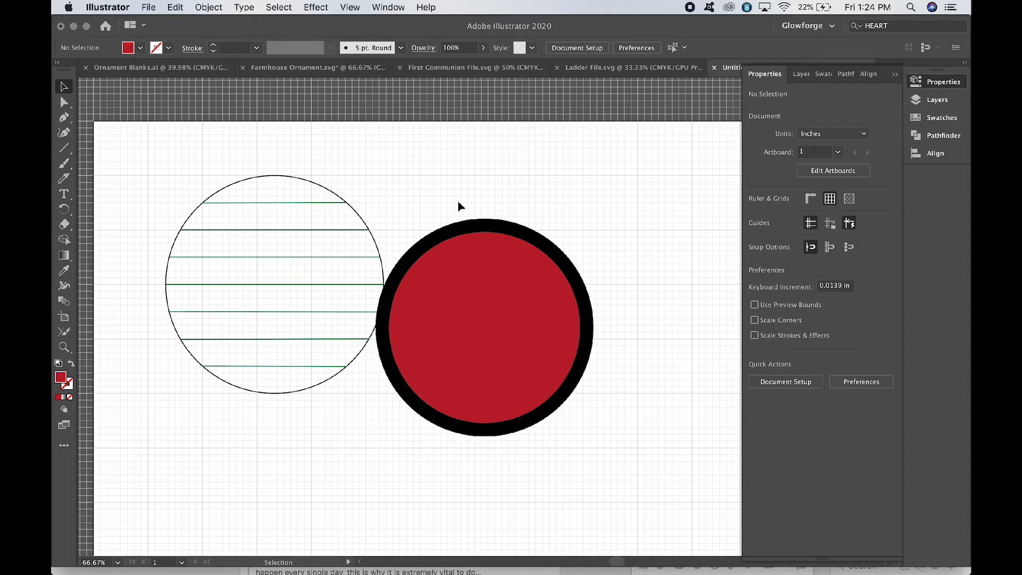
left_click(506, 290)
left_click(549, 141)
left_click(503, 272)
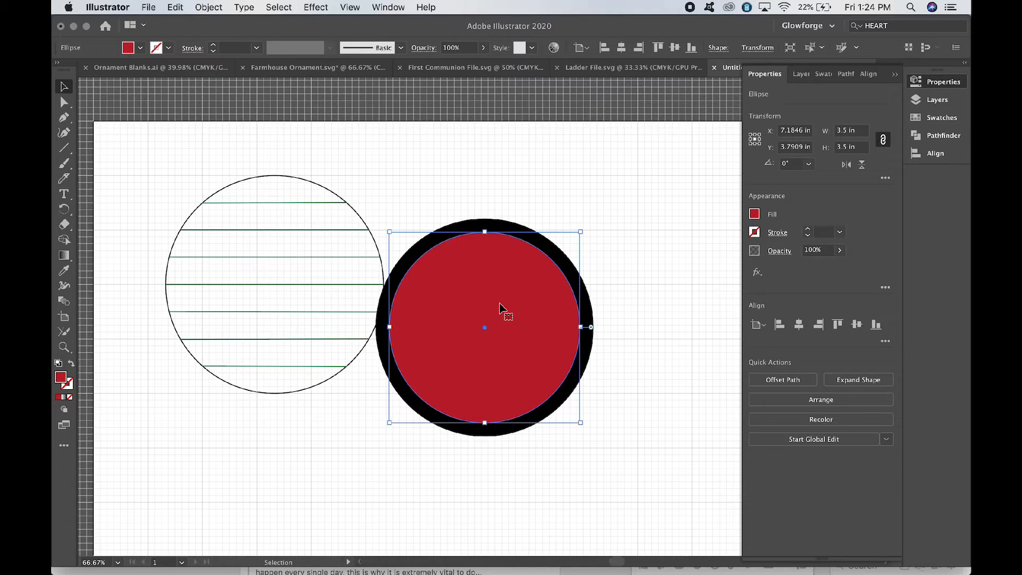
left_click(626, 277)
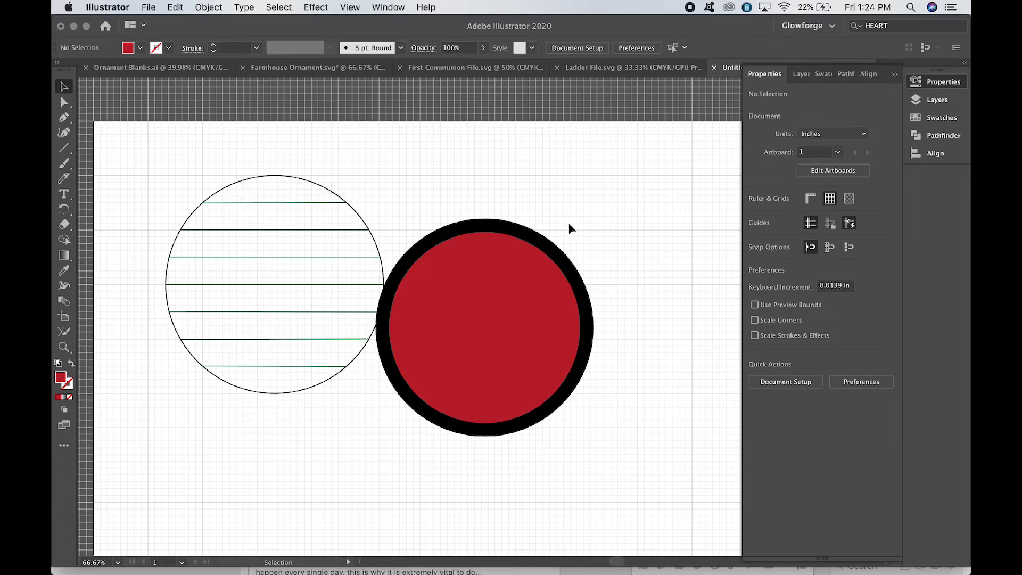
Step: Move the red and black circles together to the right until they are clear of the striped circle
left_click(495, 275)
left_click(504, 195)
left_click(512, 277)
left_click_drag(518, 286, 552, 285)
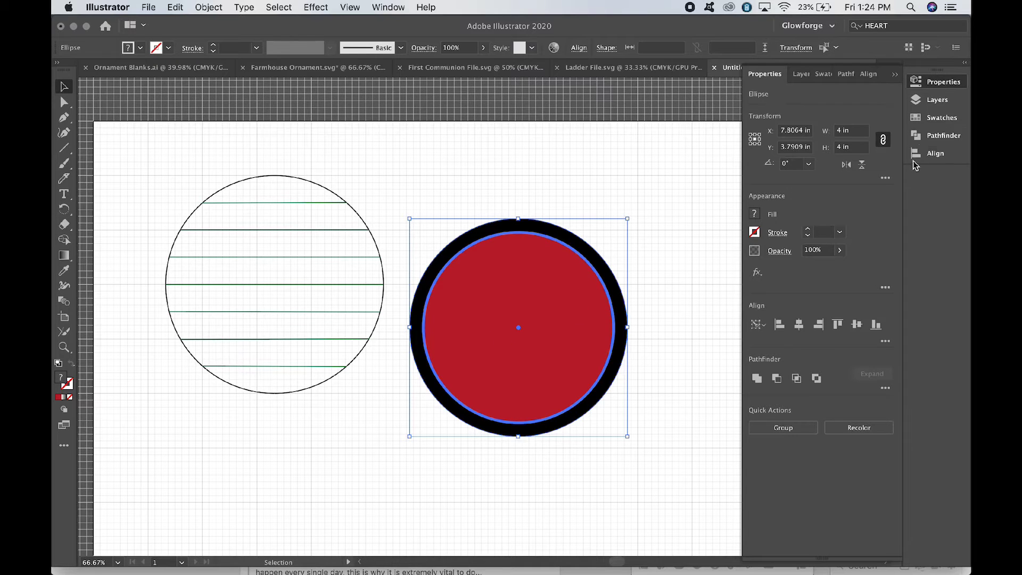
Step: Cut the red circle out of the black one with Minus Front as an expanded shape, and move the ring up beside the striped circle
left_click(943, 135)
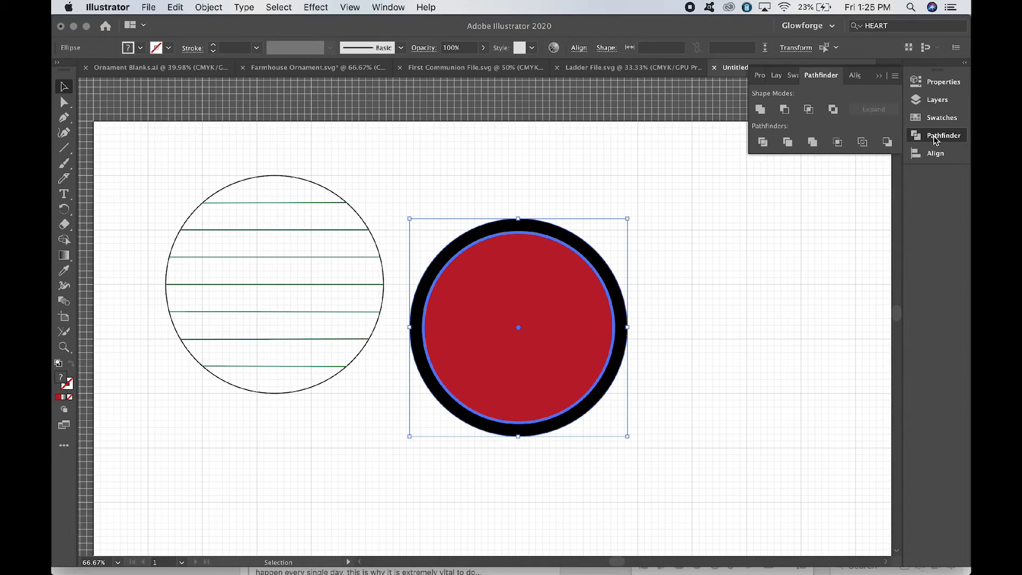
left_click(785, 111)
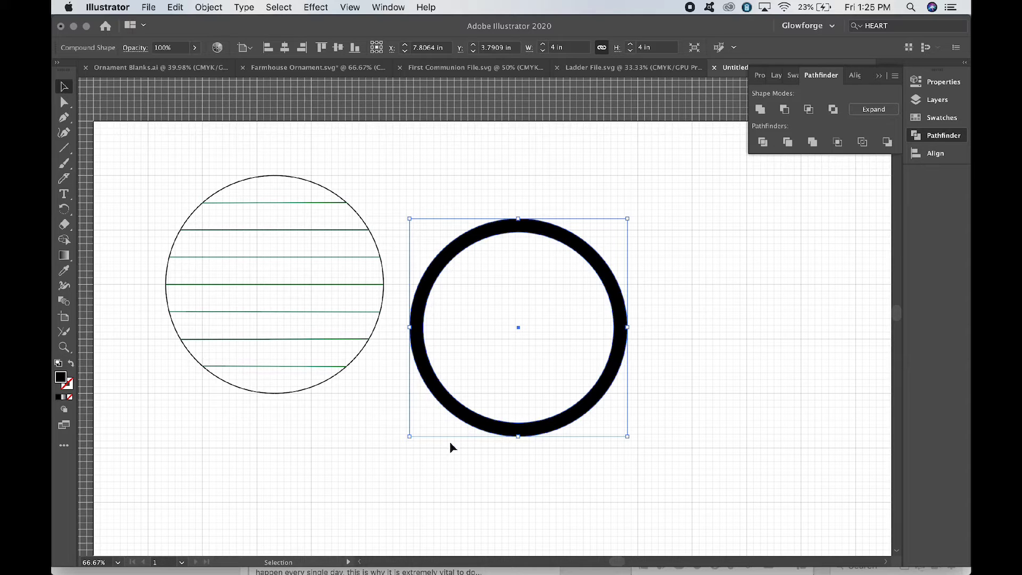
left_click(874, 109)
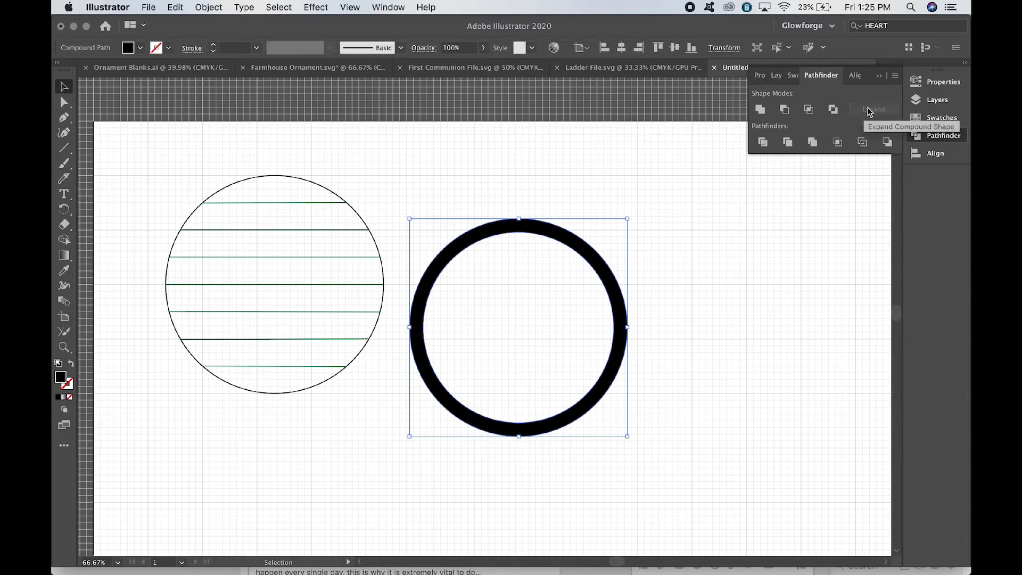
left_click(701, 333)
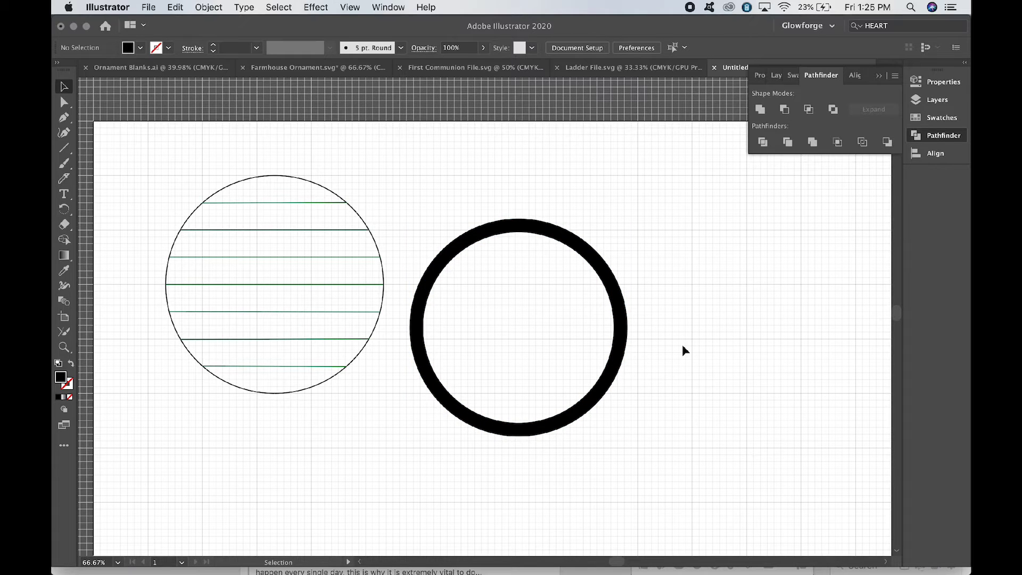
left_click_drag(623, 319, 636, 265)
left_click(701, 275)
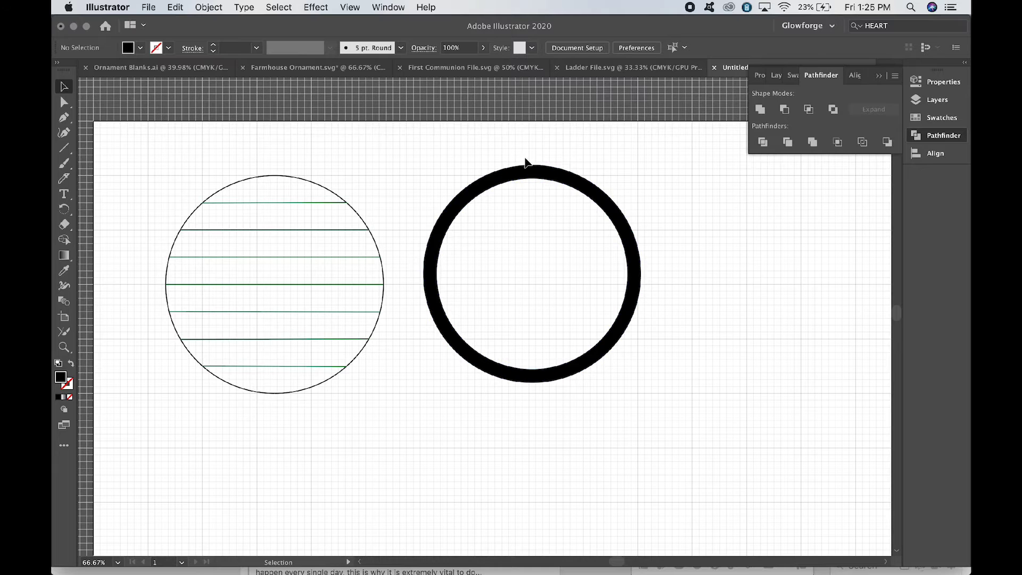
left_click(617, 213)
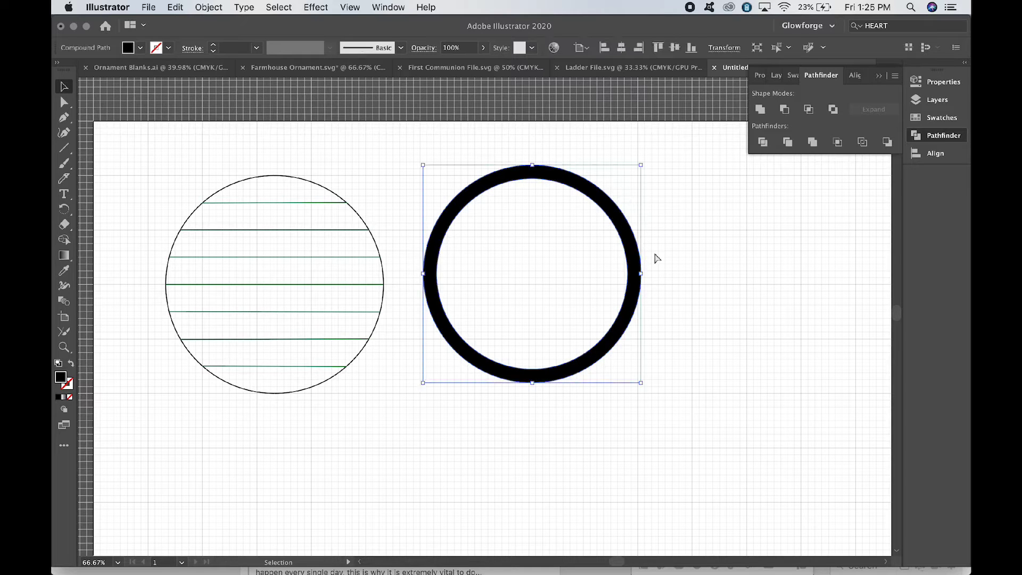
key("super+c")
key("super+v")
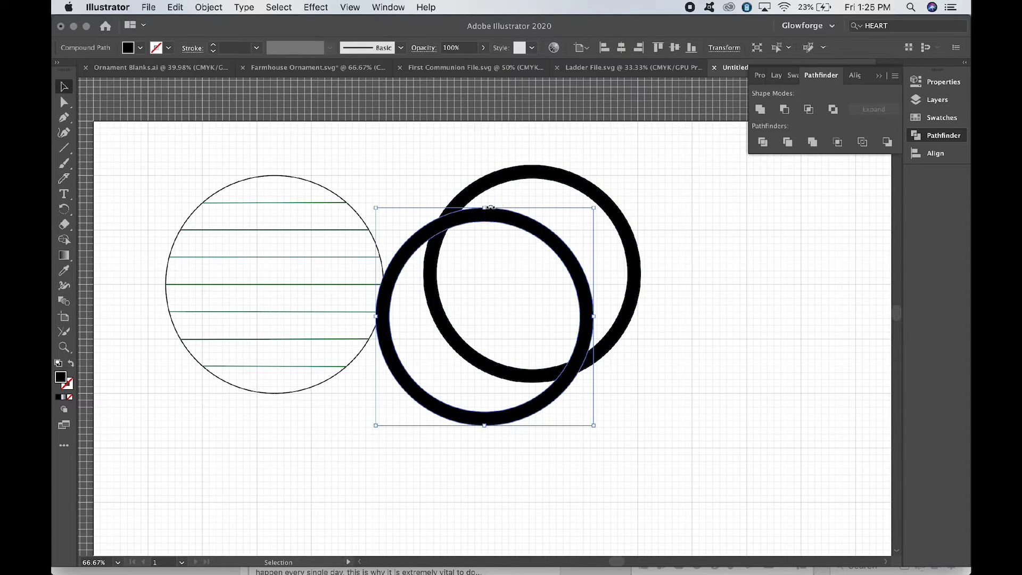
left_click_drag(485, 207, 489, 388)
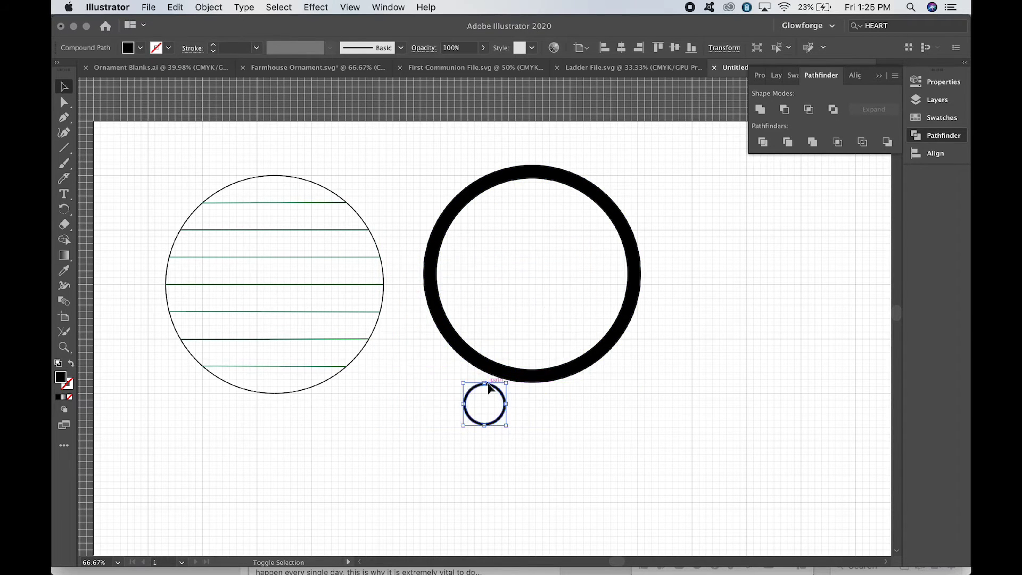
left_click_drag(485, 426, 482, 394)
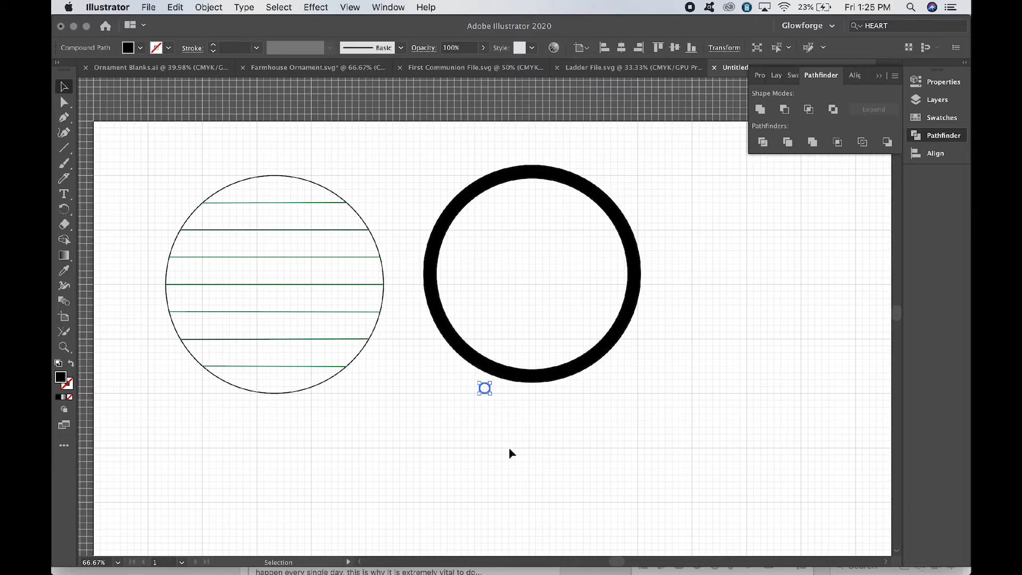
key("Delete")
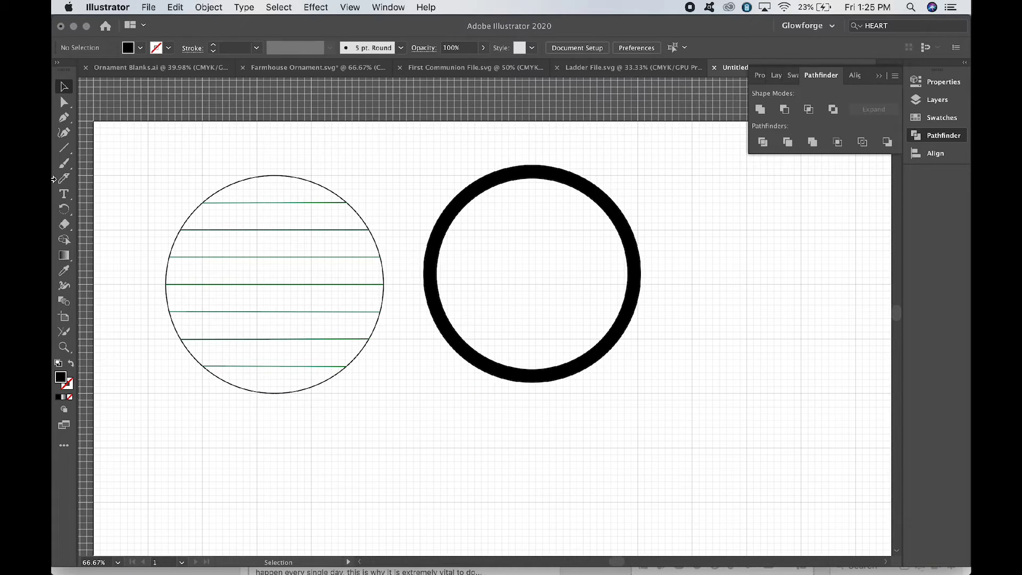
Step: Draw a small solid black circle below the gap between the striped circle and the ring, and deselect it
left_click(64, 148)
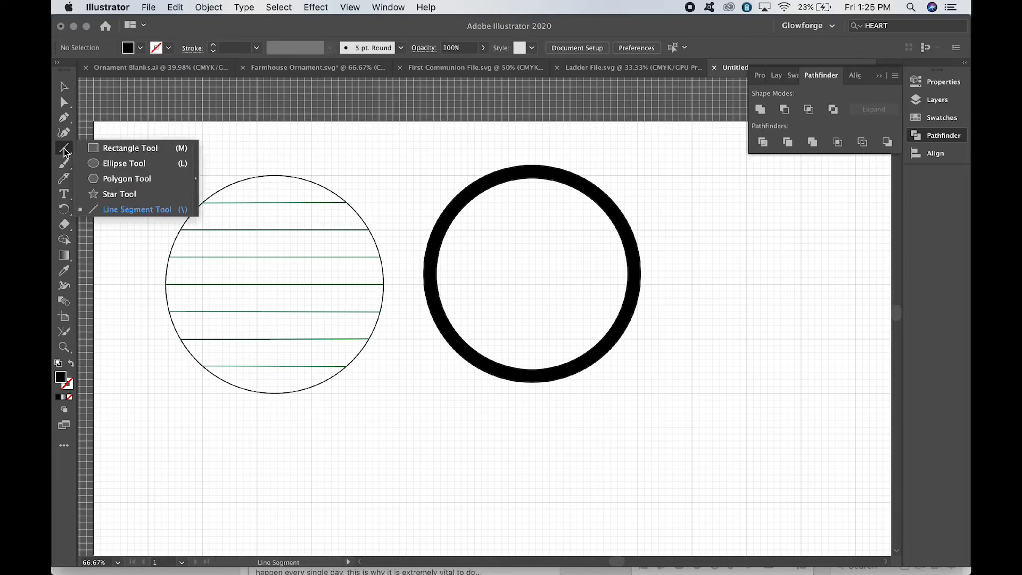
left_click(111, 164)
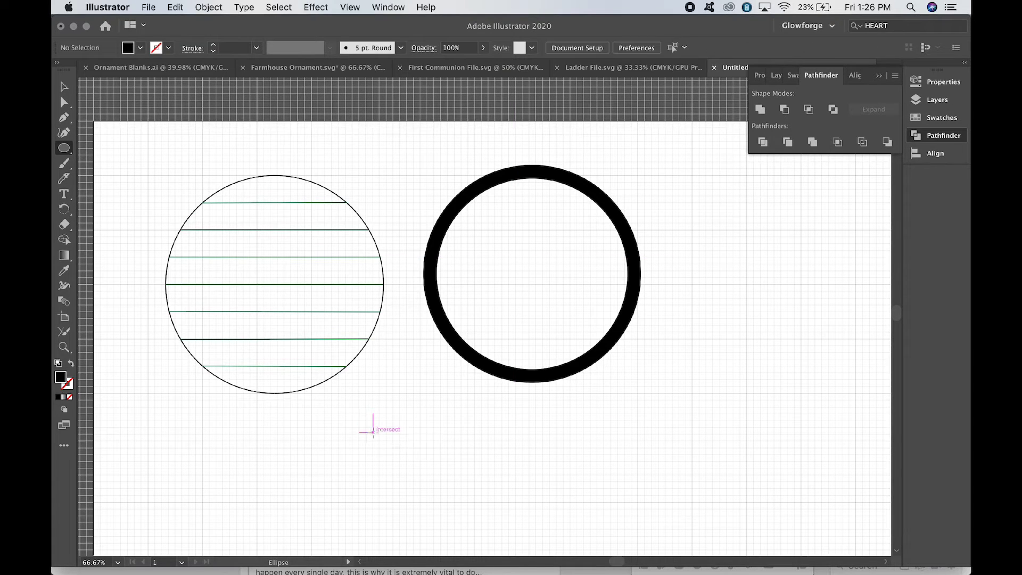
left_click_drag(374, 432, 393, 453)
key("v")
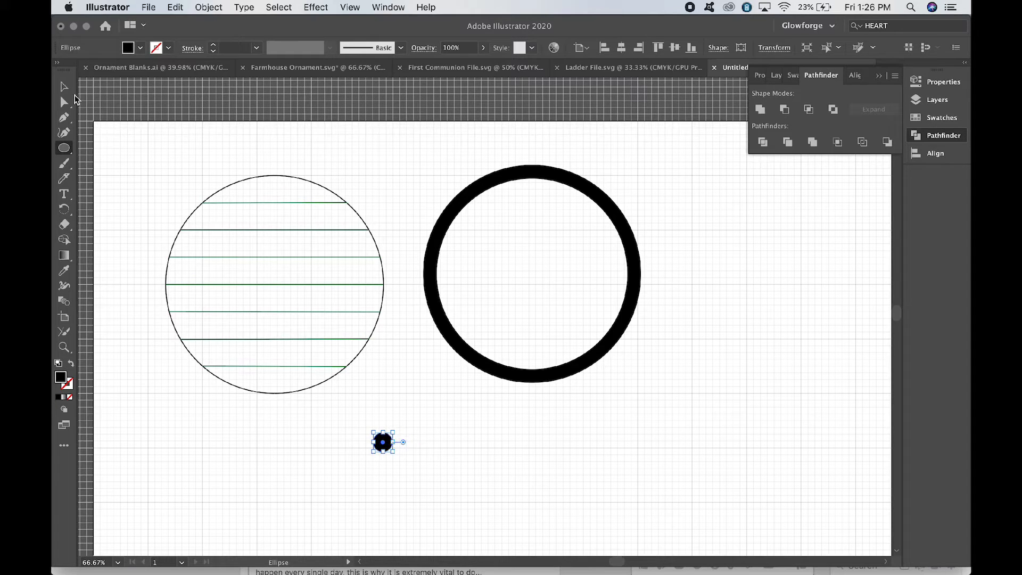
left_click(311, 433)
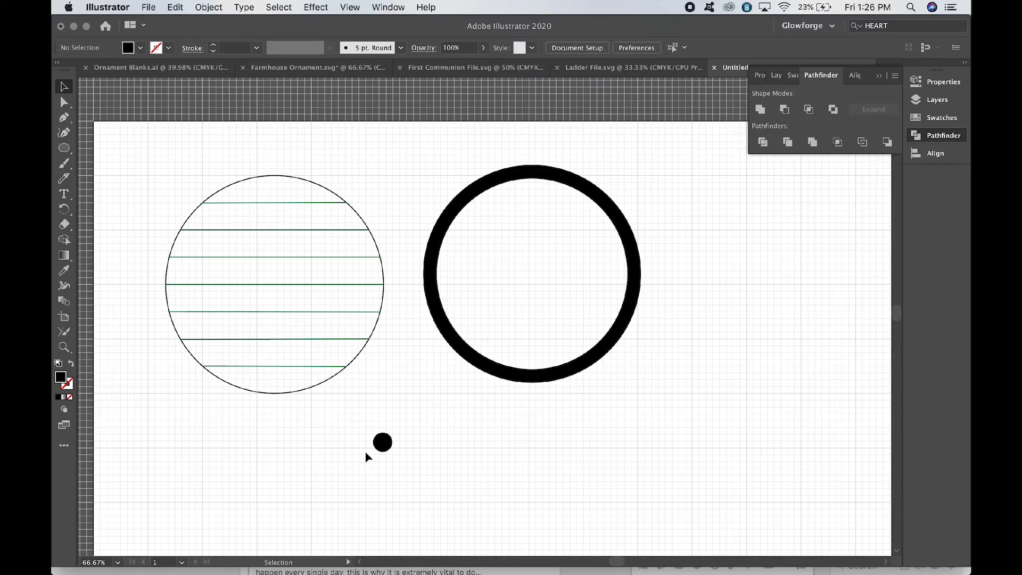
Step: Move the small solid black circle inside the ring, a little below its top edge, and deselect it
left_click_drag(386, 447, 525, 233)
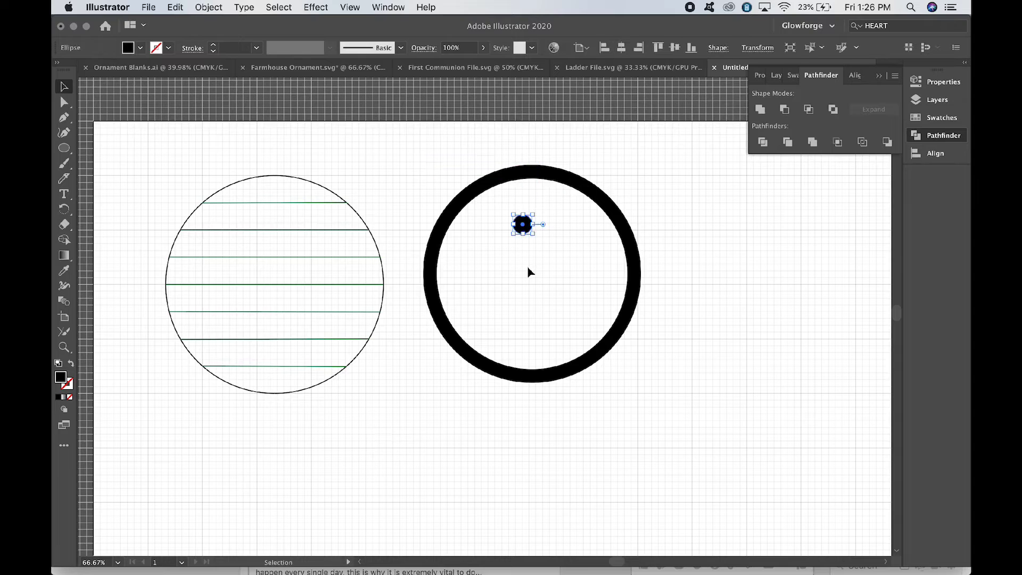
key("super+equal")
key("super+equal")
key("super+equal")
key("super+equal")
left_click(577, 288)
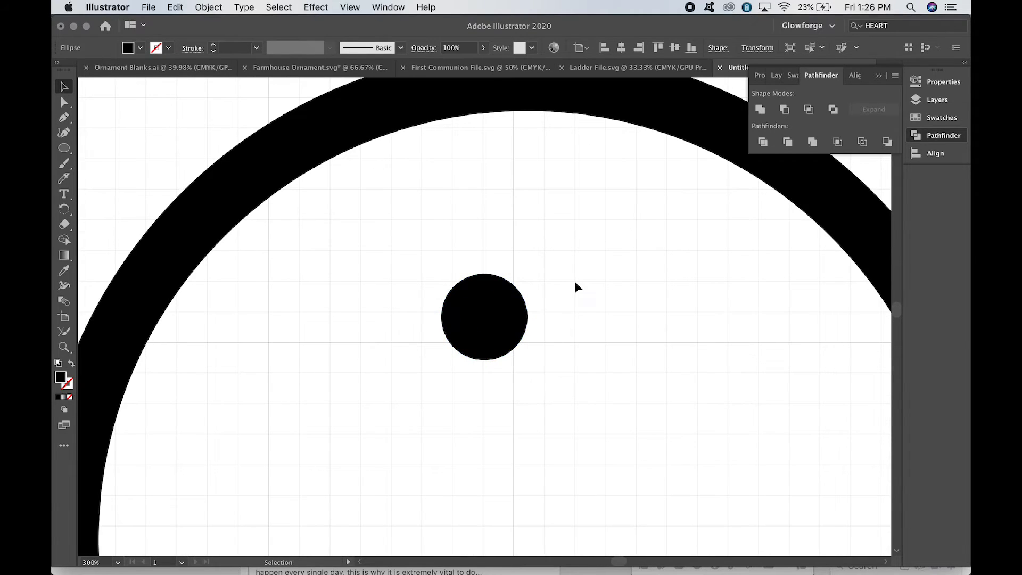
Step: Duplicate the small black circle straight to its right and fill the copy with red
left_click(516, 326)
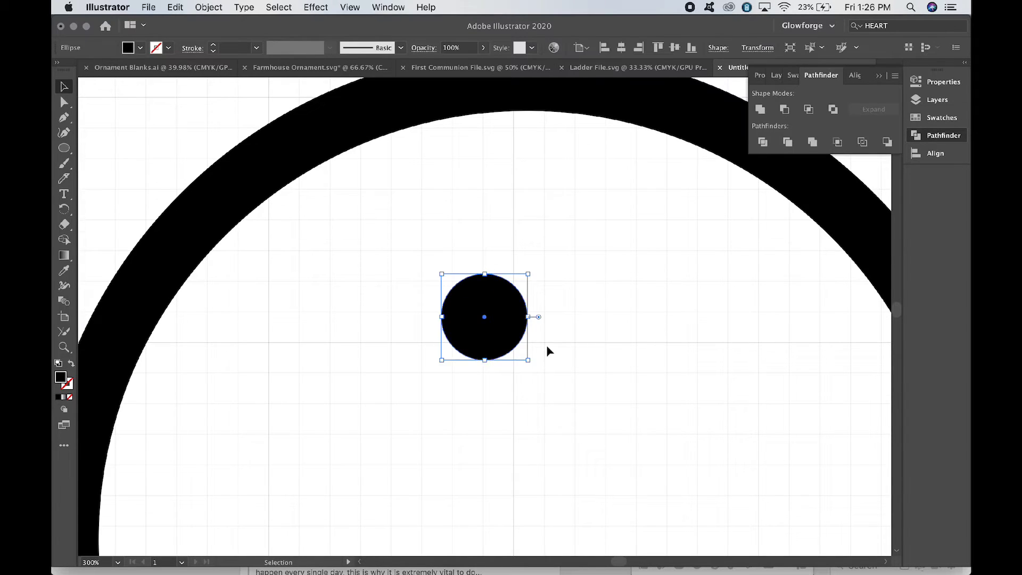
left_click_drag(491, 331, 622, 331)
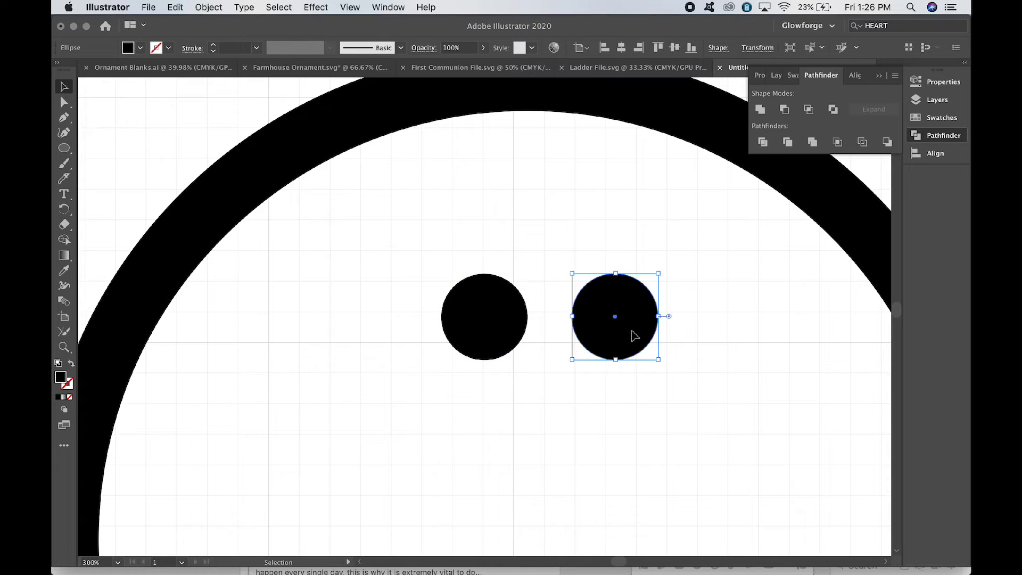
left_click(140, 48)
left_click(149, 69)
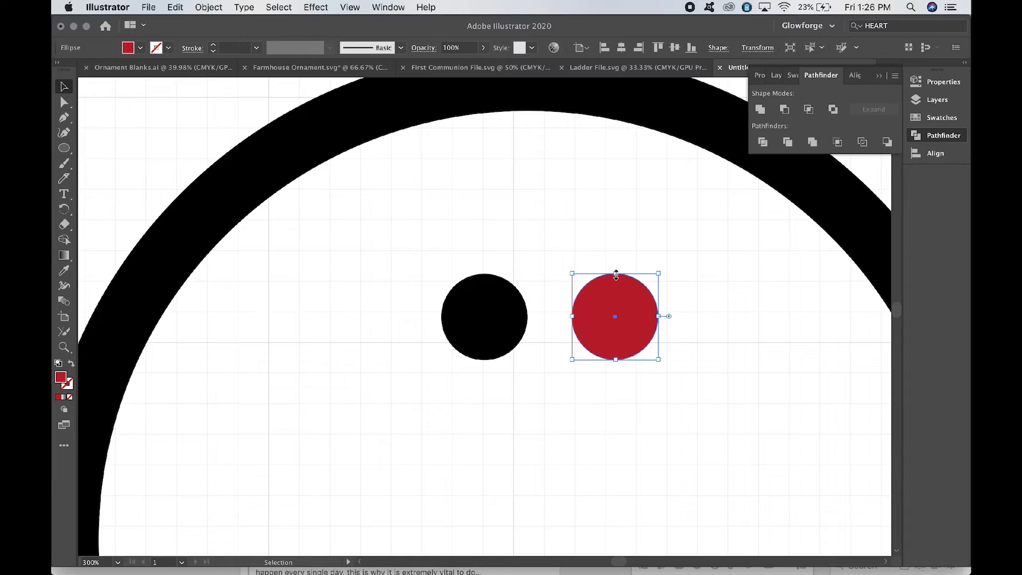
Step: Shrink the red circle to a bit less than half the small black circle's diameter and place it on top of that circle
left_click_drag(617, 275, 494, 330)
left_click(582, 381)
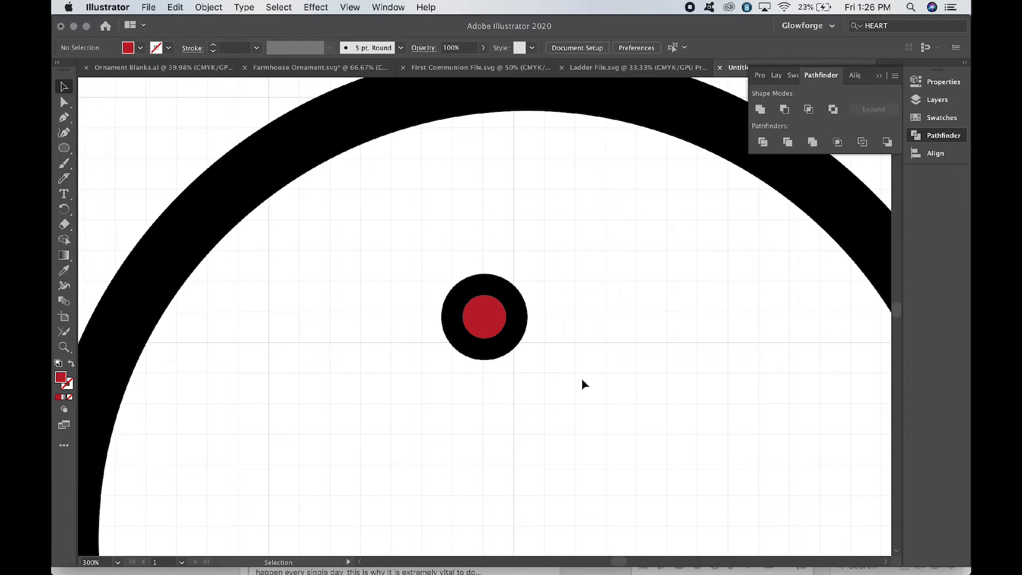
left_click(493, 328)
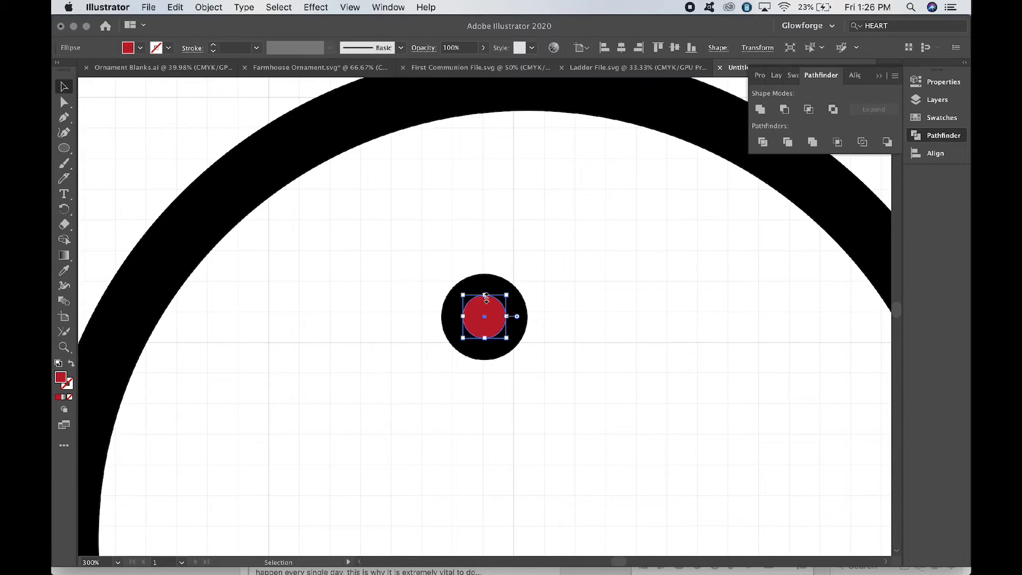
left_click_drag(485, 296, 485, 303)
Step: Centre the small red and black circles on each other horizontally and vertically
left_click_drag(542, 362, 410, 264)
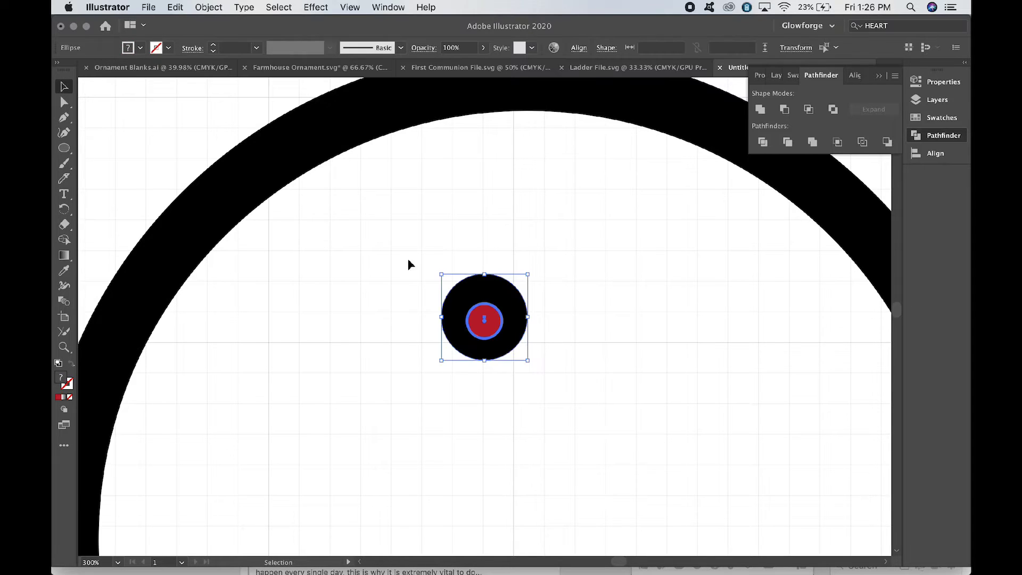
left_click(209, 7)
mouse_move(229, 48)
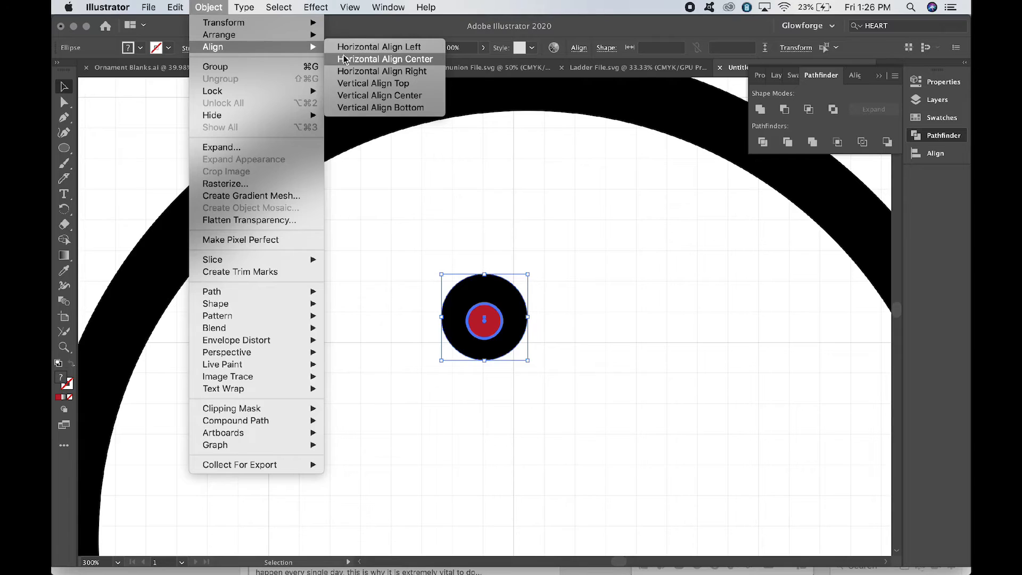
left_click(388, 59)
left_click(208, 7)
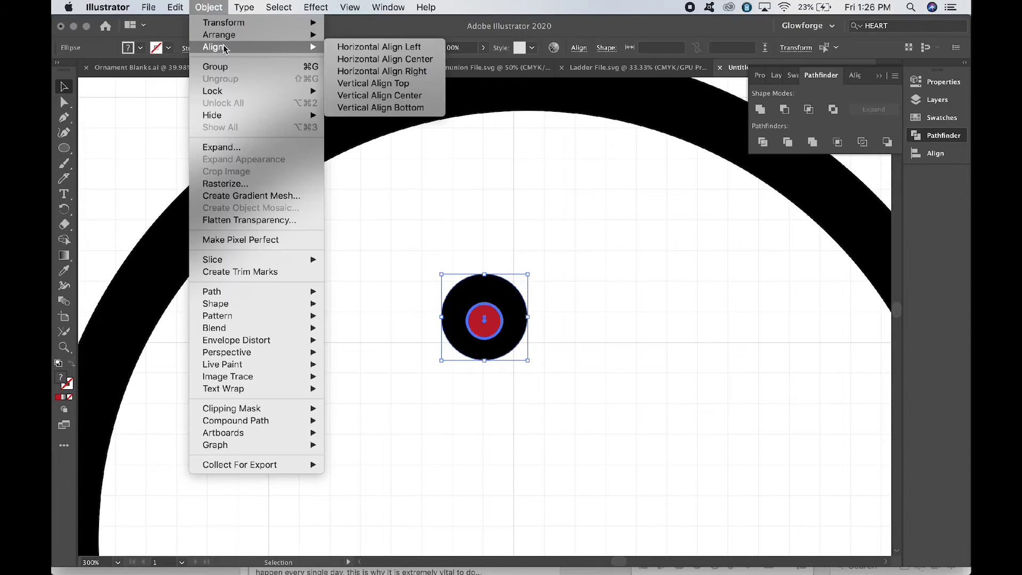
mouse_move(319, 48)
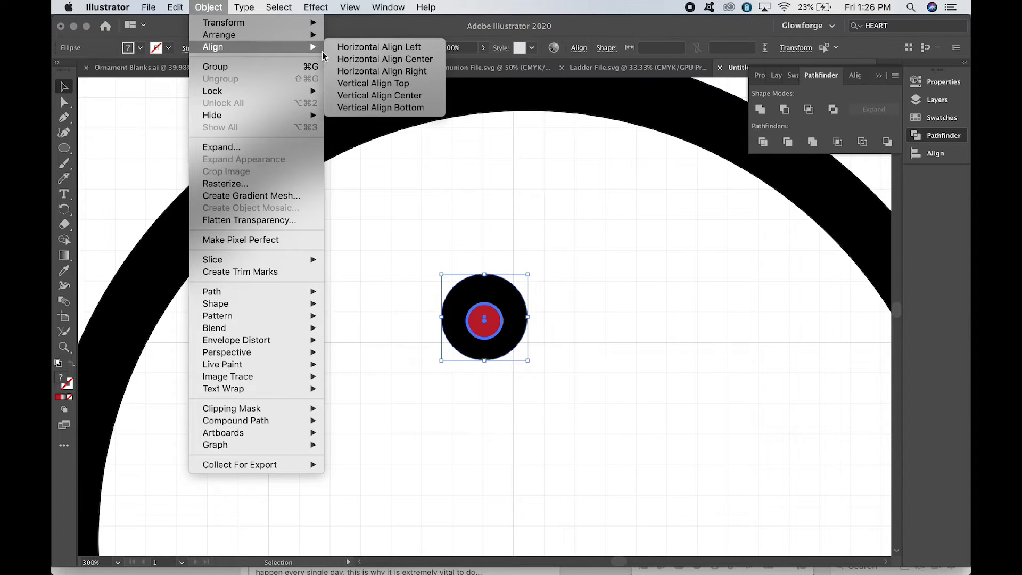
left_click(354, 96)
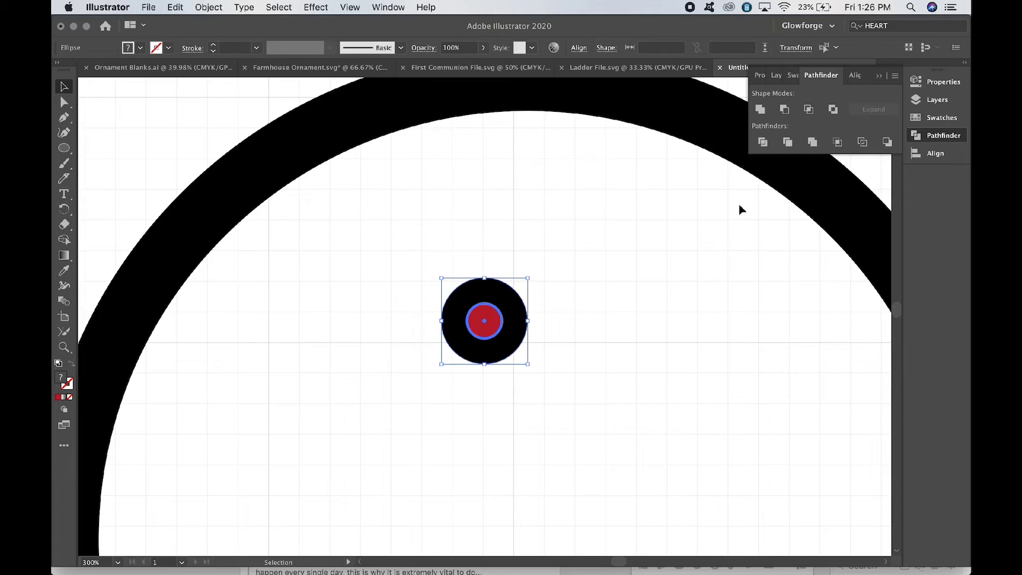
Step: Cut the red circle out of the small black one with Minus Front and centre the resulting loop on the ring's top edge
left_click(785, 109)
left_click(688, 302)
scroll(646, 347, "up", 3)
scroll(646, 346, "right", 1)
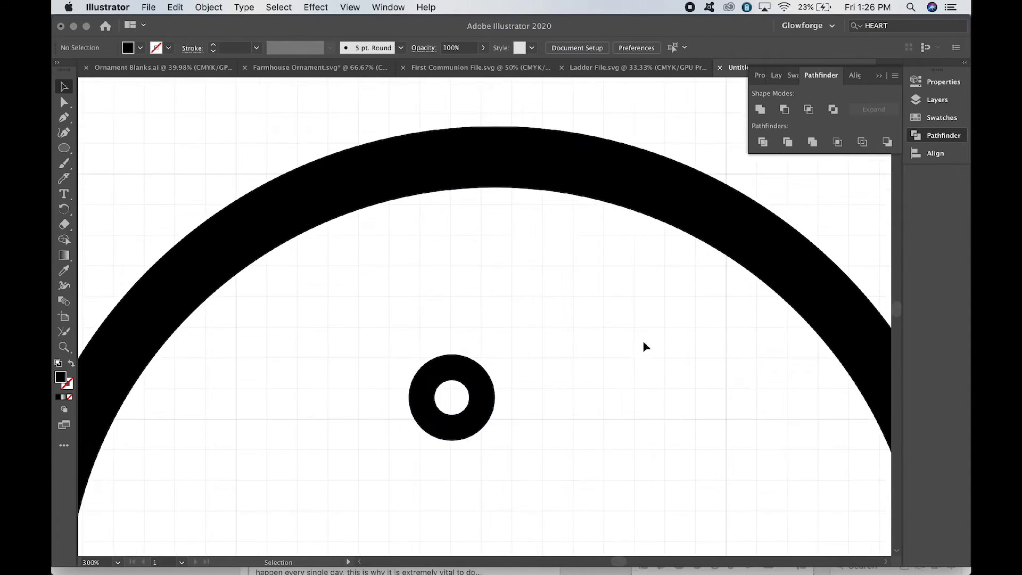
key("super+1")
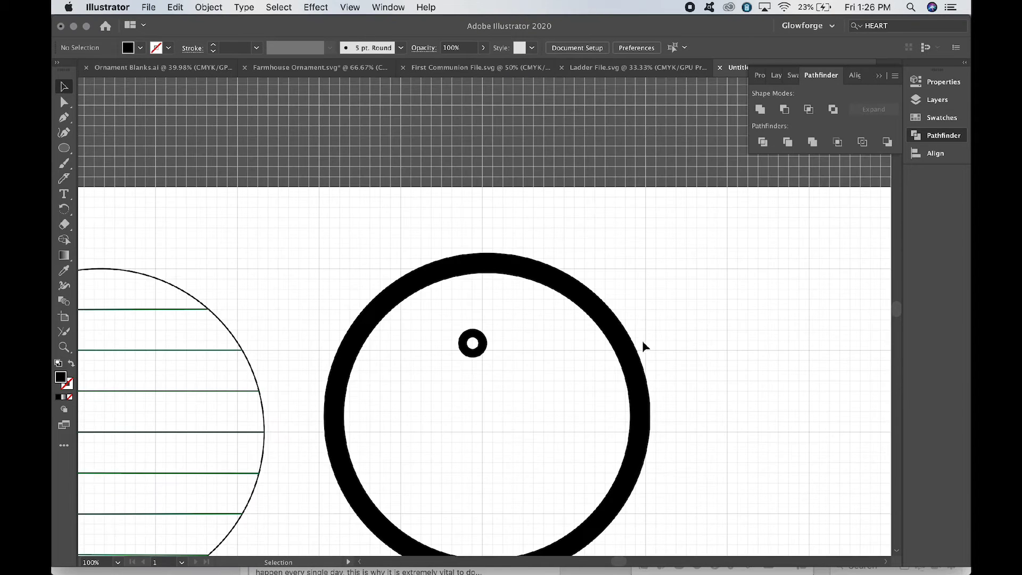
left_click_drag(476, 357, 494, 269)
left_click(487, 313)
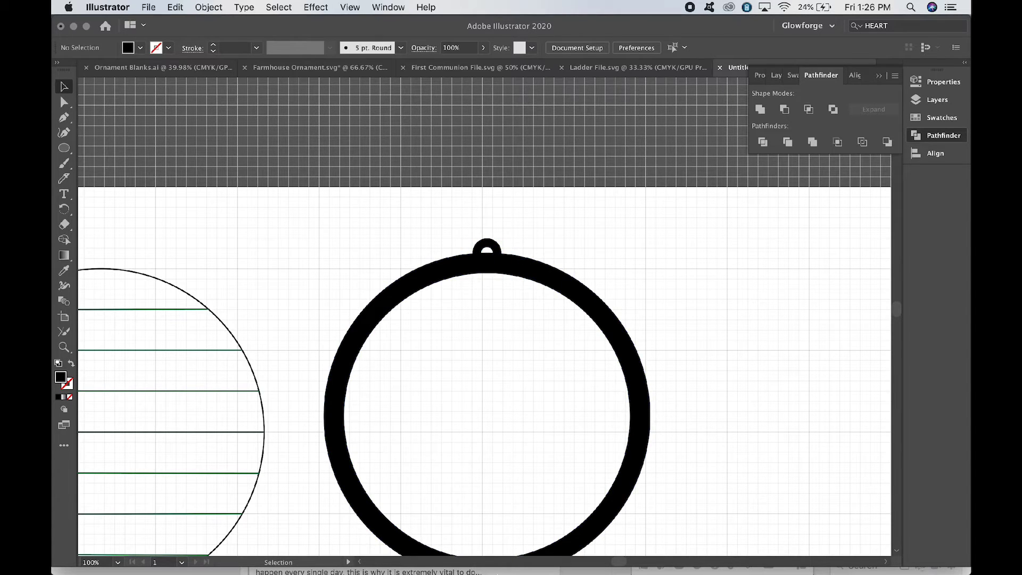
Step: Unite the hanging loop and the ring into one shape, and shift it slightly up and to the left
scroll(526, 423, "down", 2)
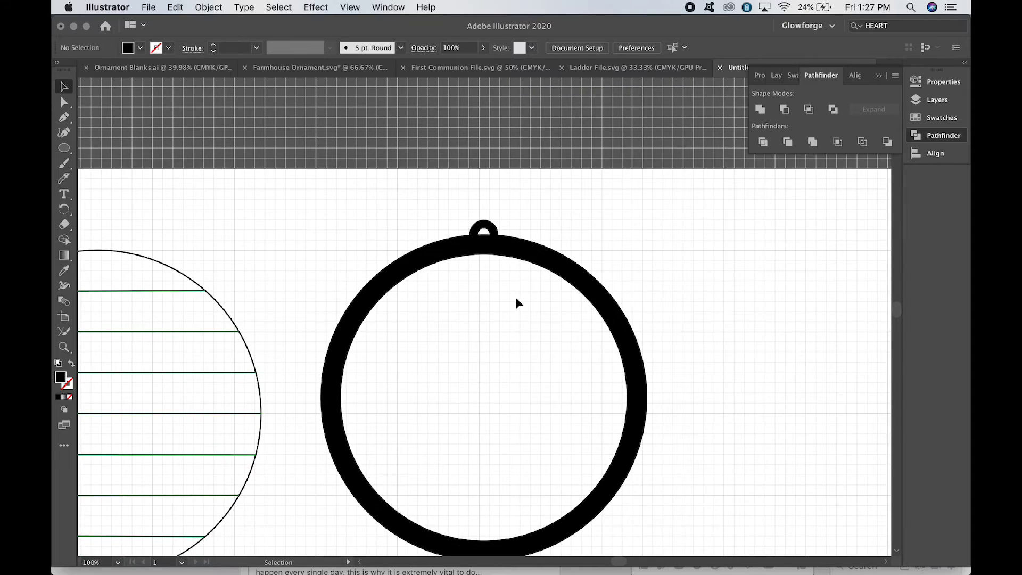
left_click_drag(519, 293, 450, 201)
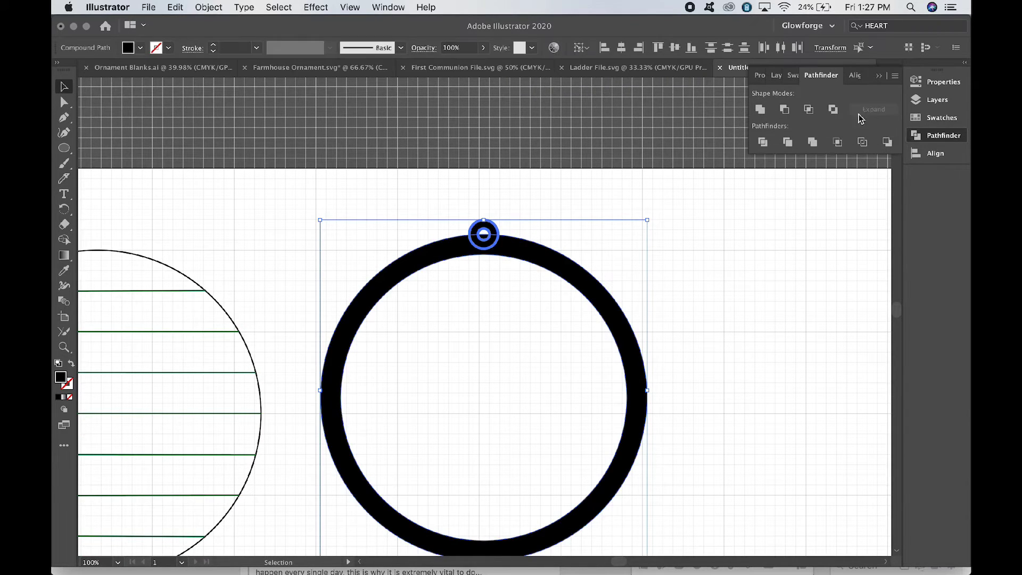
left_click(762, 109)
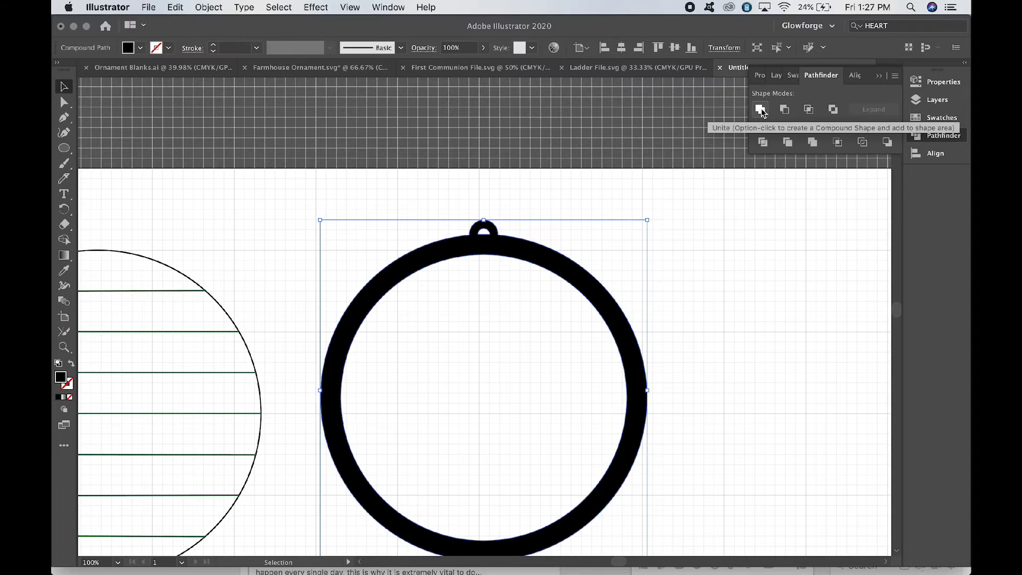
left_click(766, 248)
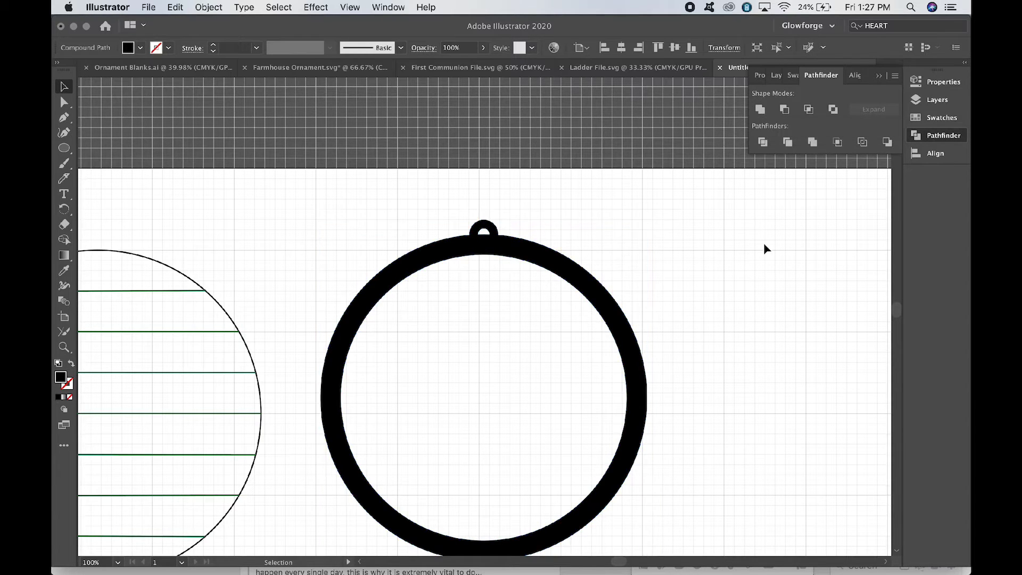
mouse_move(503, 245)
left_mouse_down()
mouse_move(586, 231)
mouse_move(494, 235)
mouse_move(498, 246)
left_mouse_up()
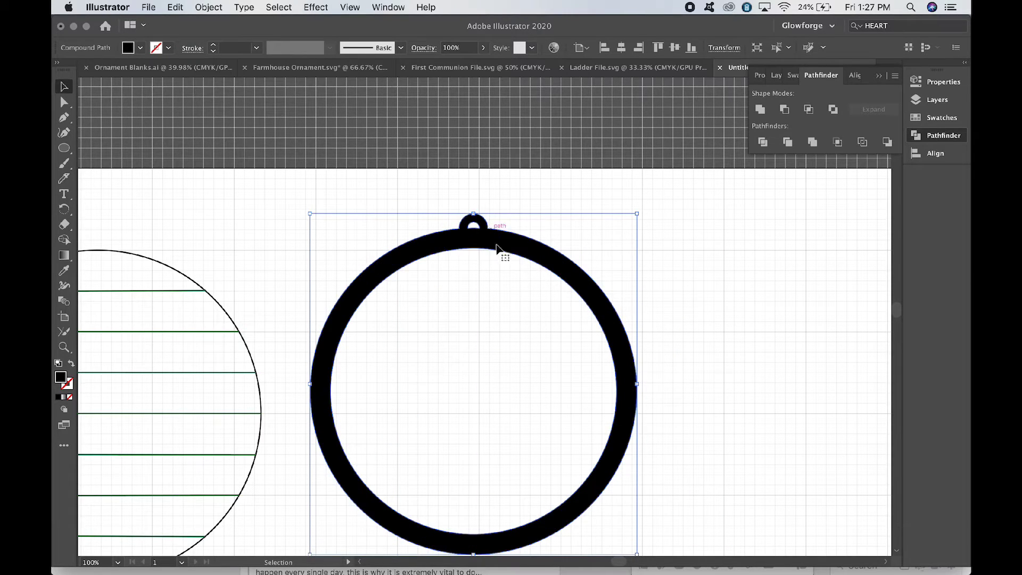
left_click(674, 318)
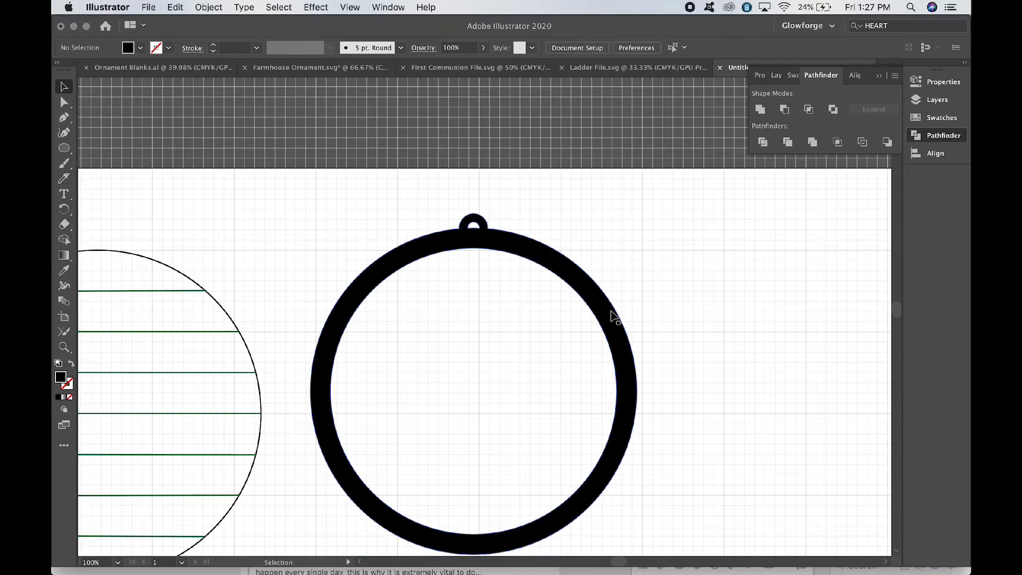
Step: Add the text "merry" in the Madina Clean font between the striped circle and the ring
scroll(729, 317, "down", 3)
scroll(728, 317, "left", 2)
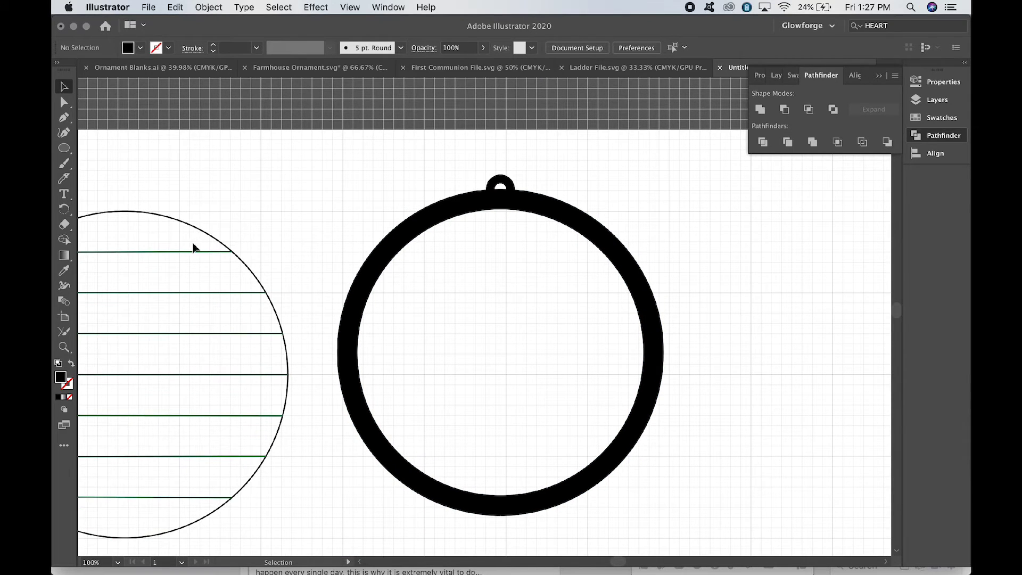
left_click(64, 194)
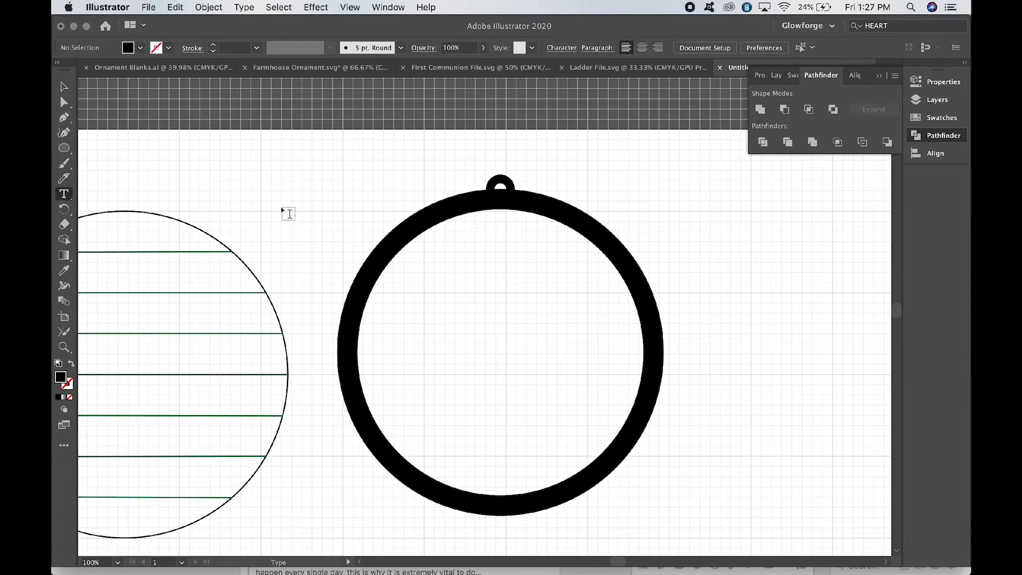
left_click(304, 217)
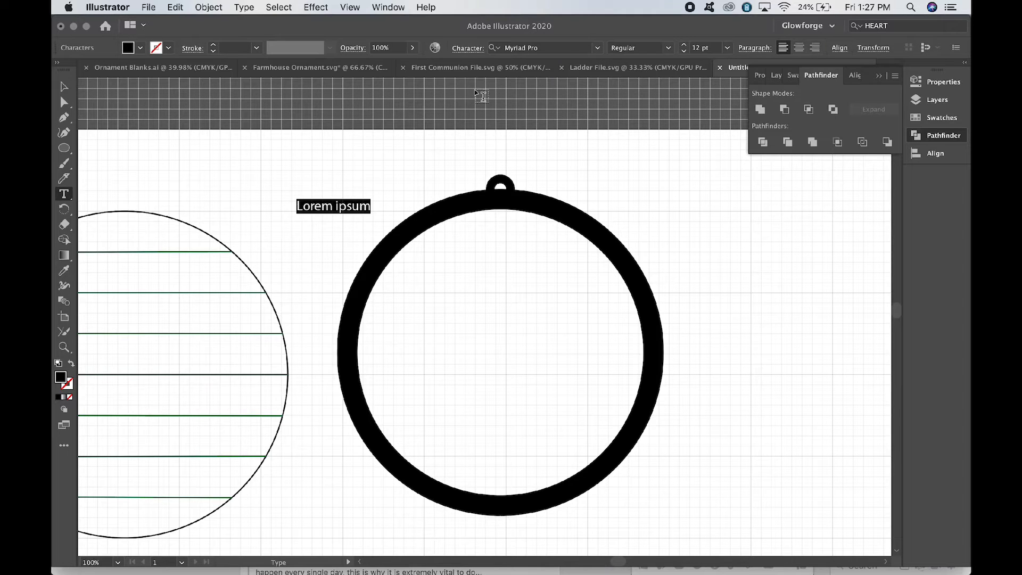
left_click(598, 48)
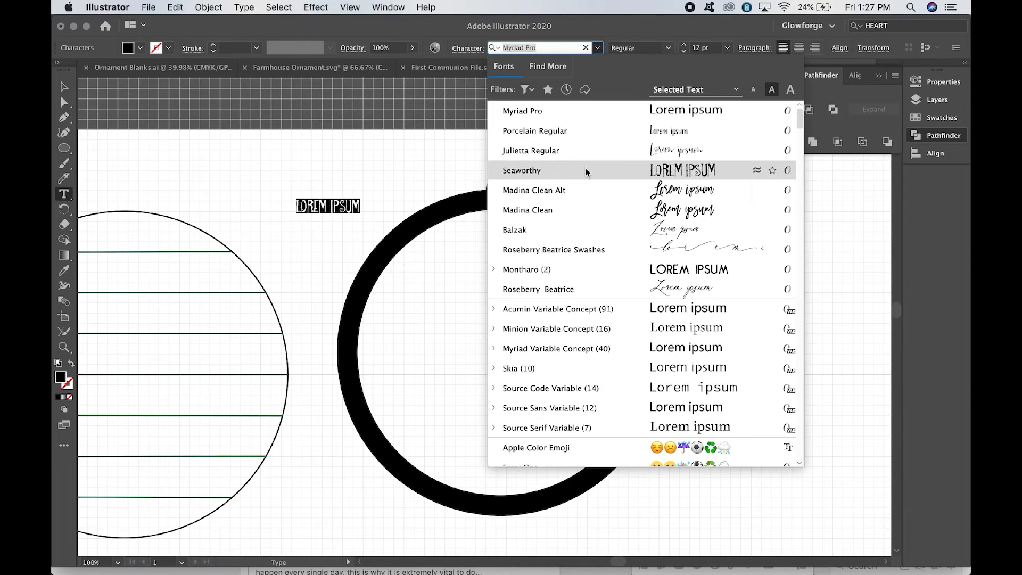
left_click(580, 210)
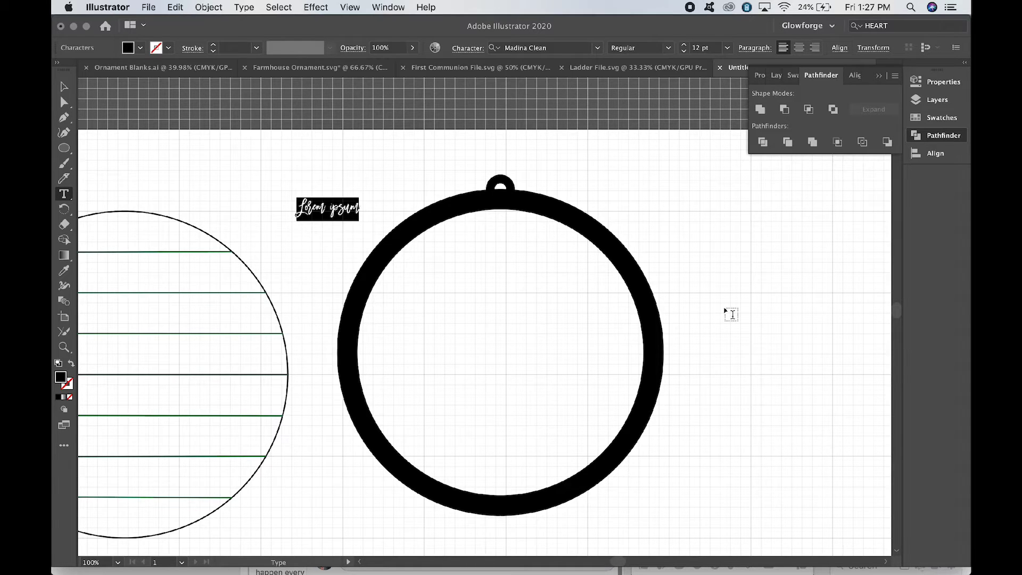
type("merry")
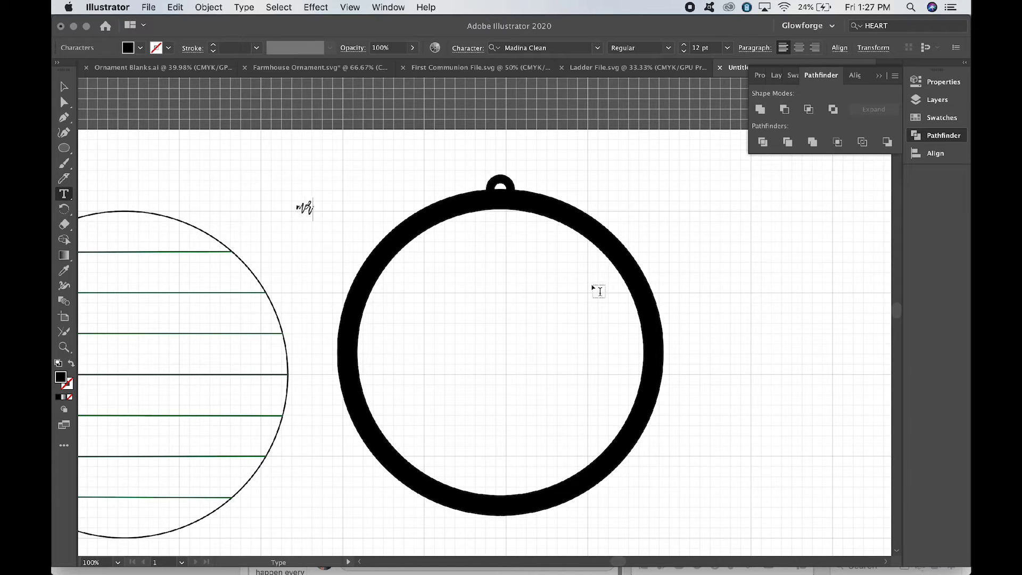
Step: Enlarge the word "merry" to about 91.5 pt and place it across the upper half of the ring, its first letter touching the frame
left_click(64, 86)
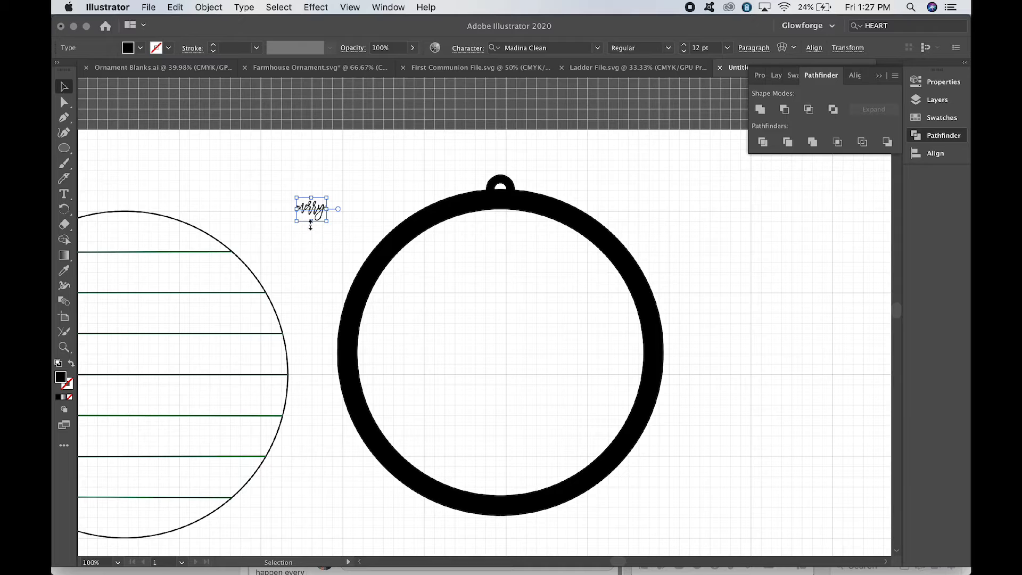
left_click_drag(310, 224, 327, 353)
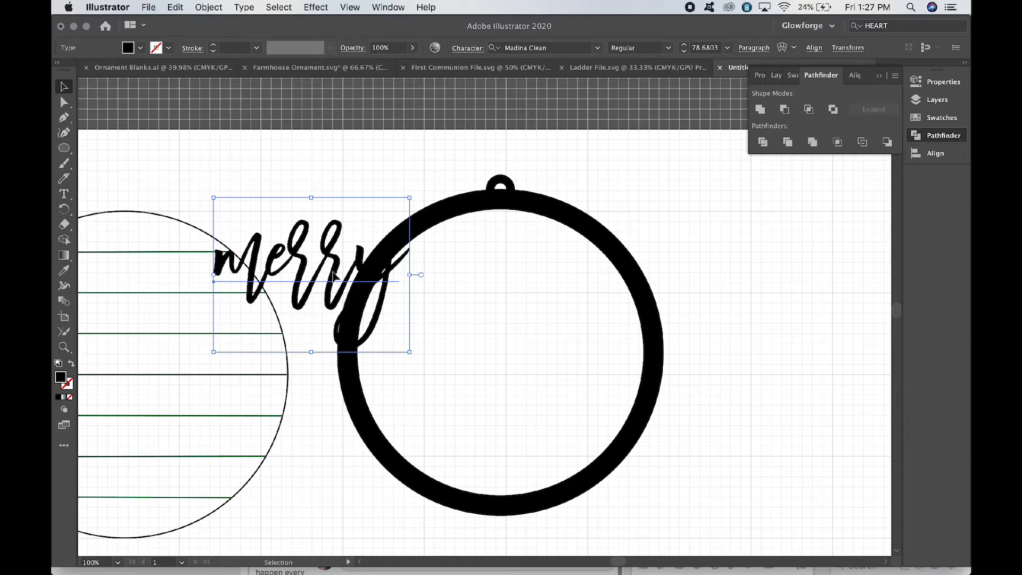
left_click_drag(335, 281, 494, 302)
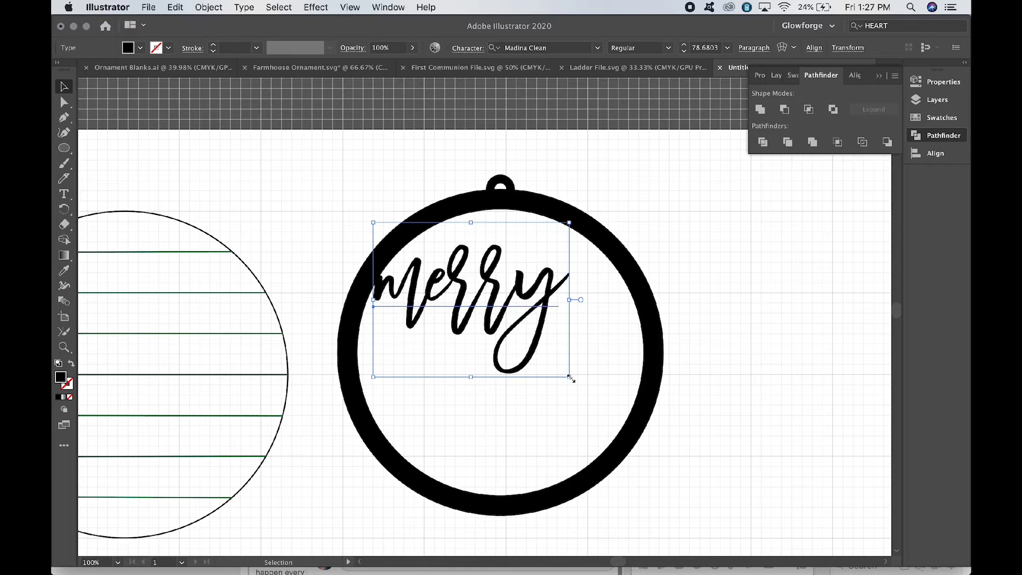
left_click_drag(571, 378, 604, 404)
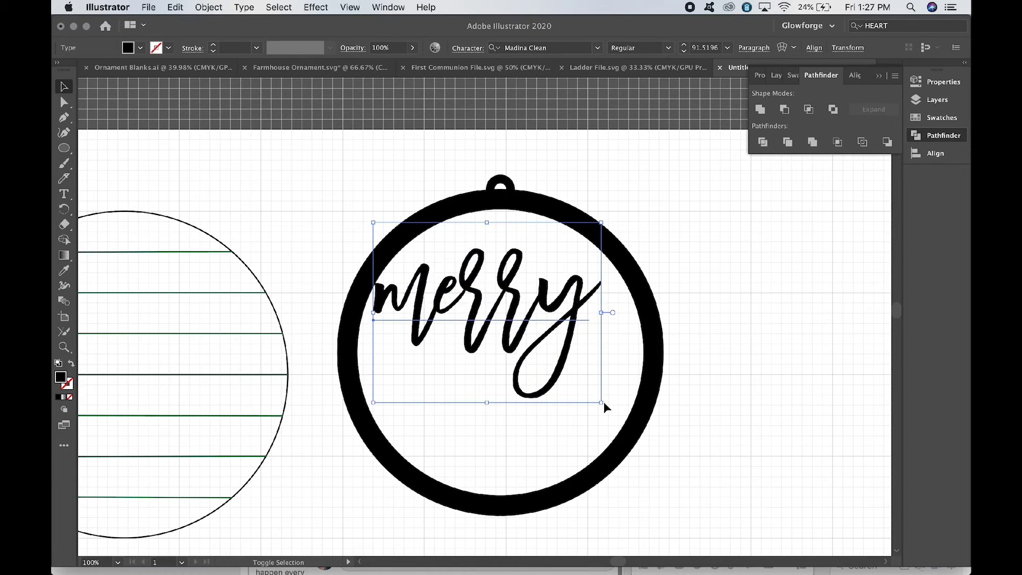
left_click_drag(544, 306, 545, 301)
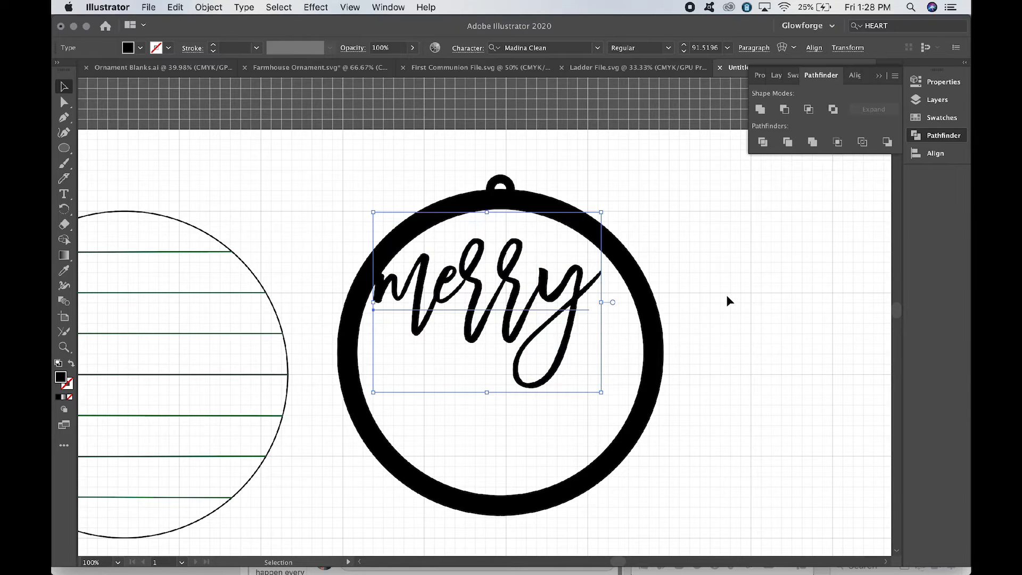
left_click(727, 297)
Step: Add a separate "&" text in Madina Clean at 12 pt above the striped circle
left_click(64, 194)
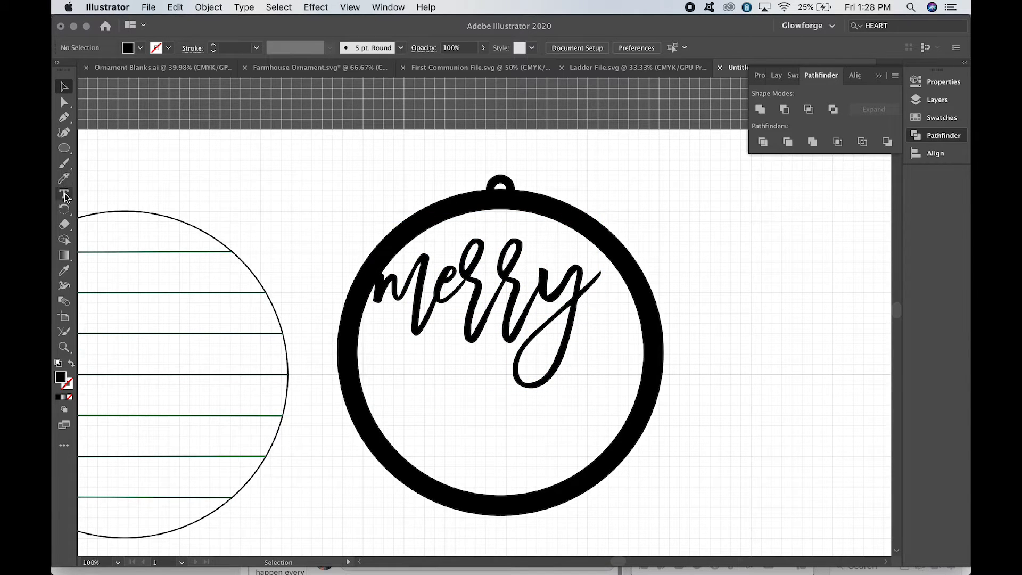
left_click(238, 197)
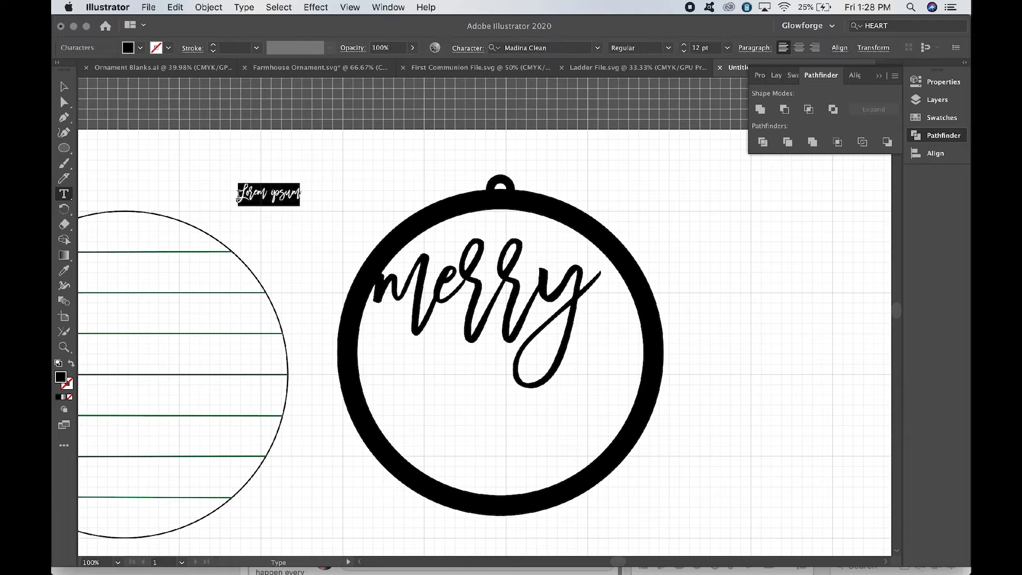
type("E")
left_click(64, 88)
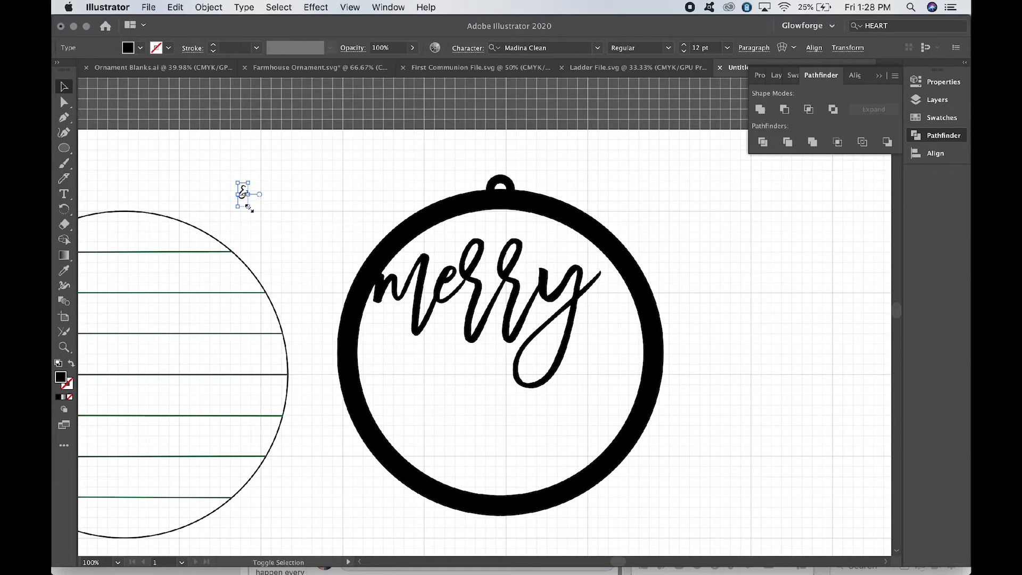
Step: Enlarge the "&" to about 86.9 pt and place it below the "m" of "merry", touching the ring's inner edge
left_click_drag(248, 207, 392, 355)
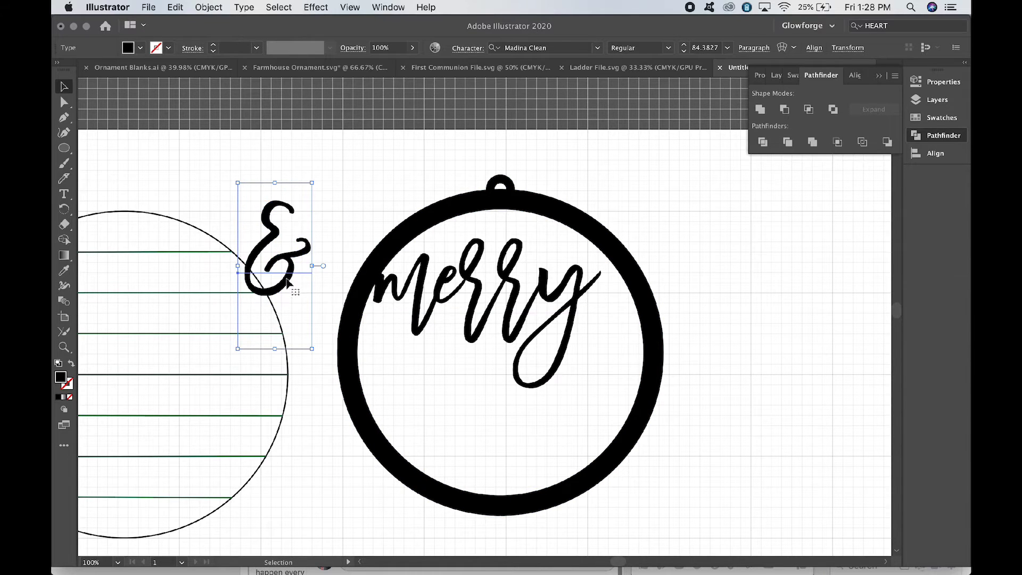
left_click_drag(291, 285, 411, 408)
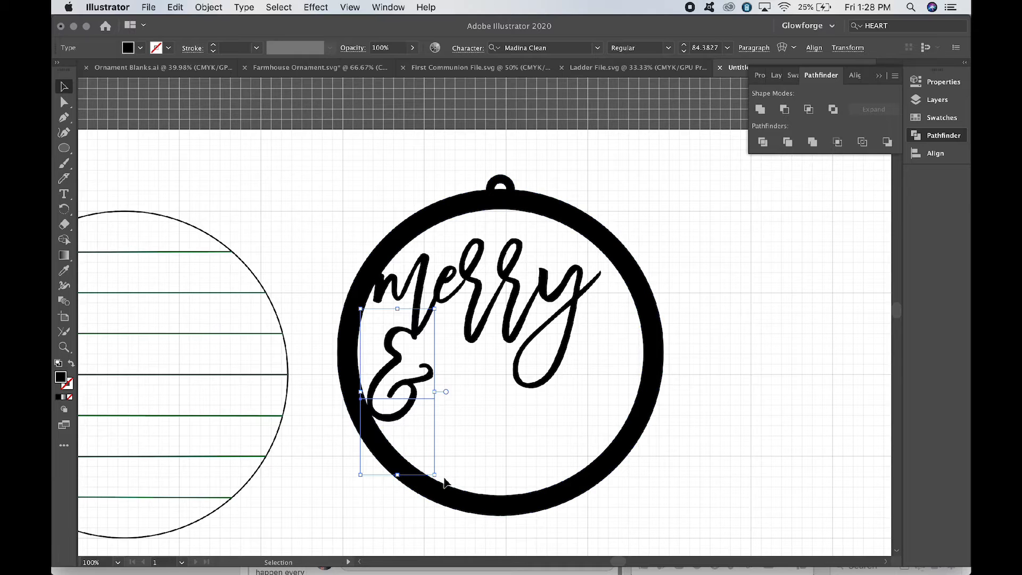
left_click(465, 531)
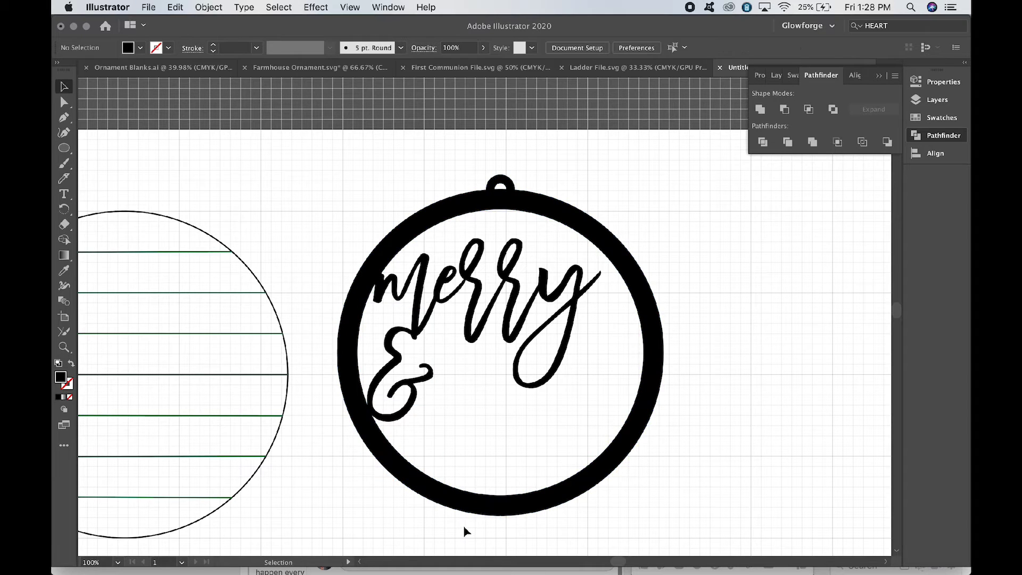
left_click(403, 417)
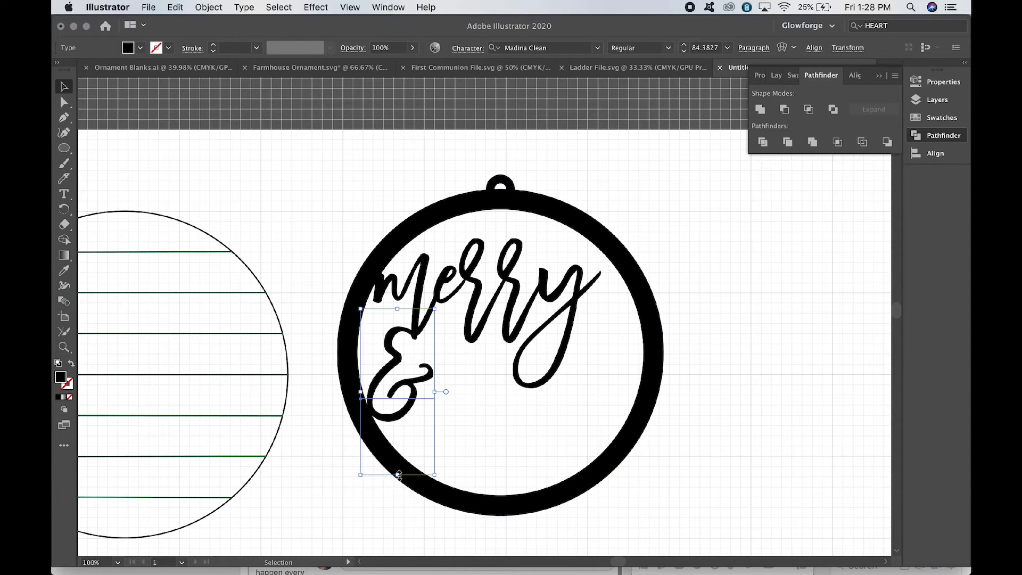
left_click_drag(399, 474, 401, 478)
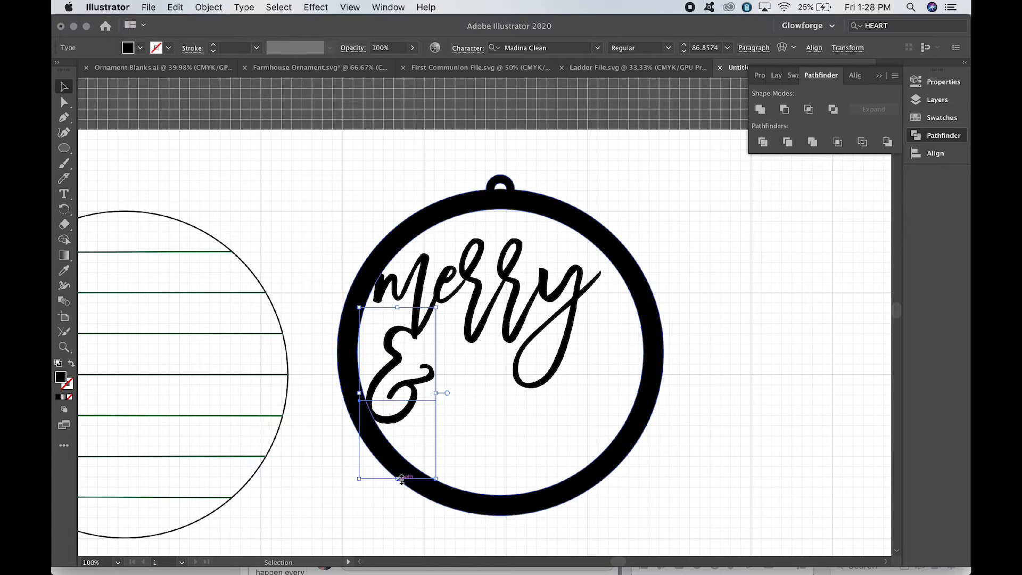
left_click(332, 456)
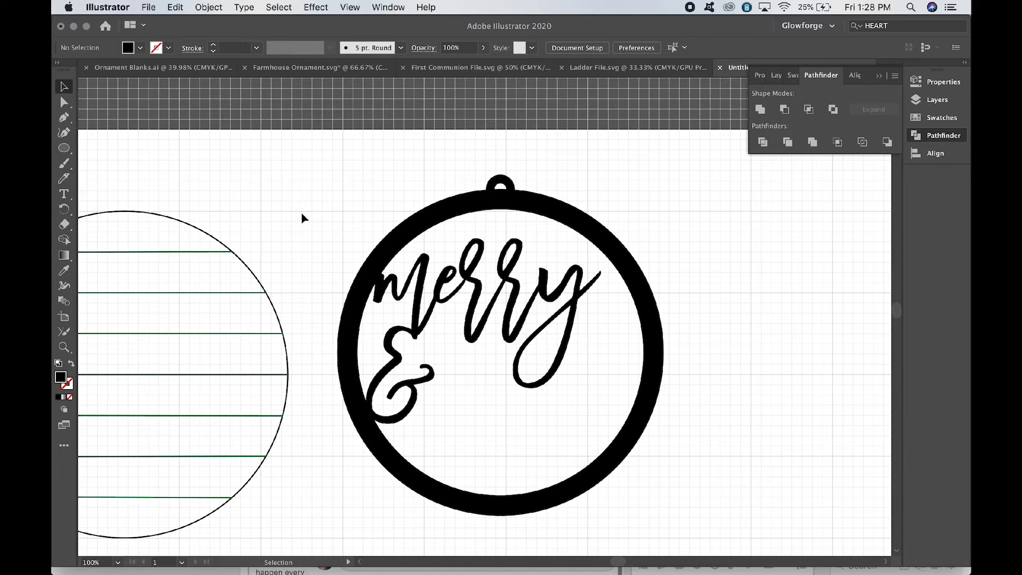
Step: Add a separate "bright" text in Madina Clean at 12 pt above the striped circle
left_click(65, 194)
left_click(253, 206)
type("br")
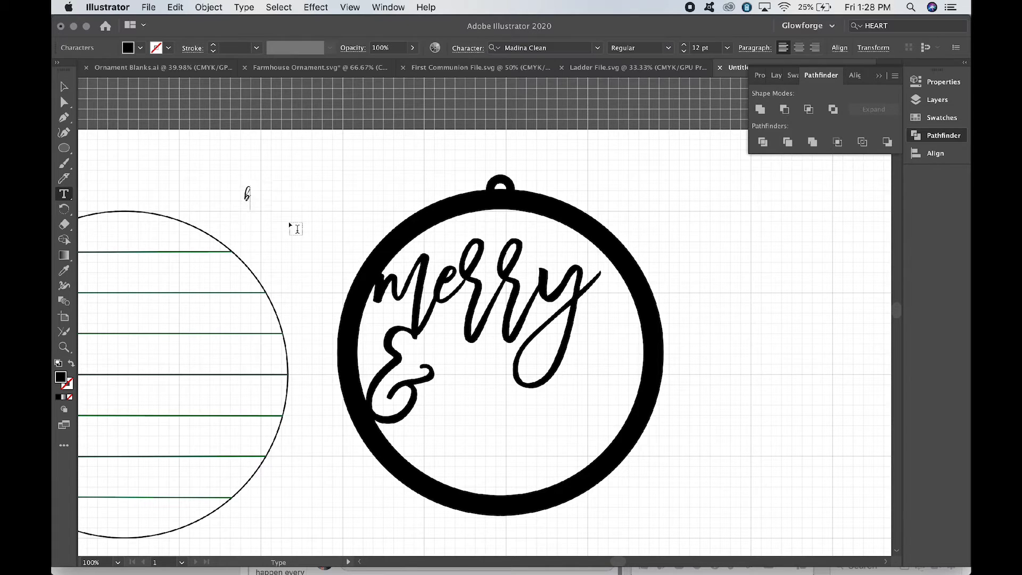
type("yght")
left_click(65, 86)
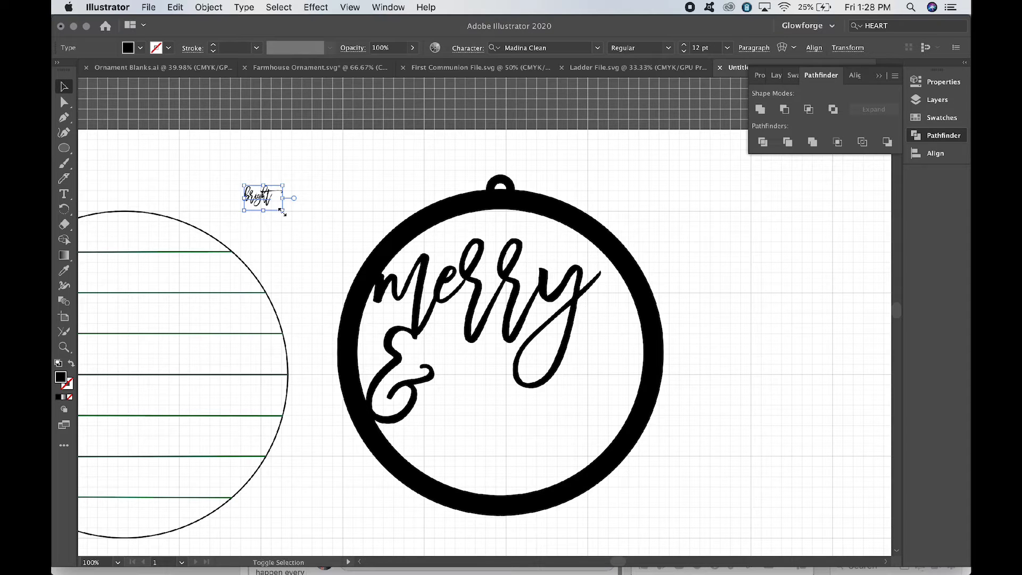
Step: Enlarge the word "bright" to about 71.9 pt and place it inside the ring beside the "&", below "merry"
left_click_drag(283, 212, 287, 193)
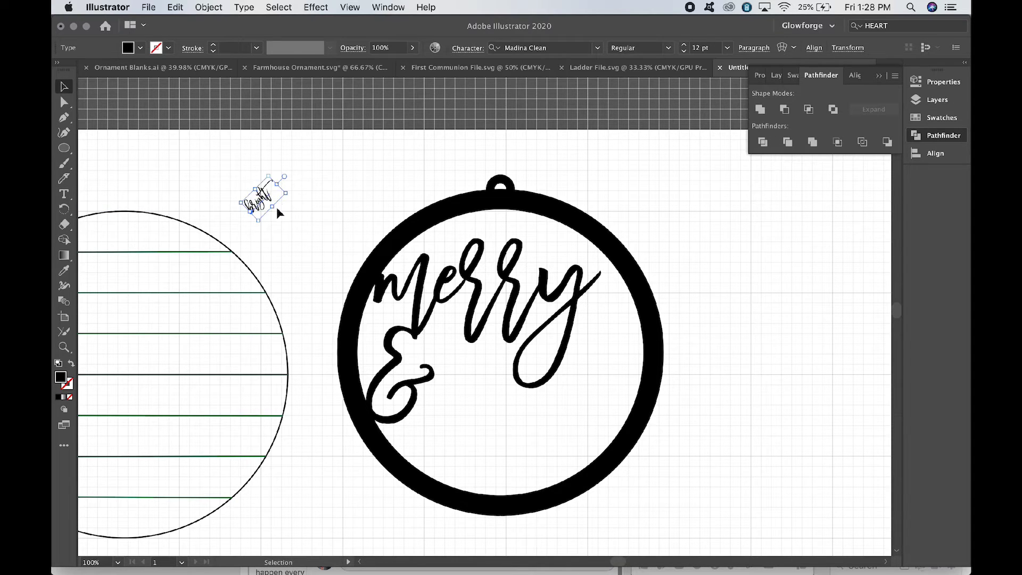
key("super+z")
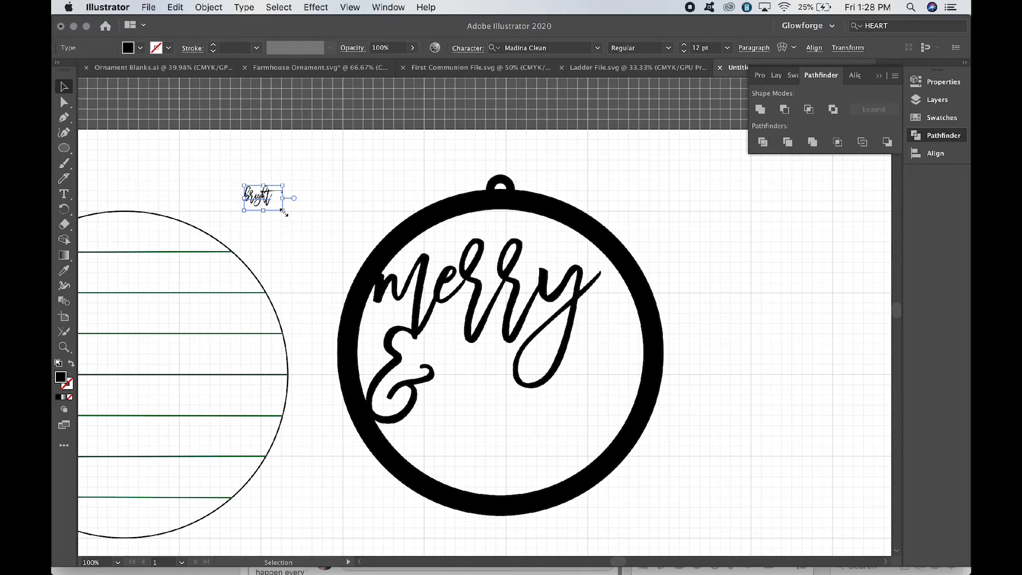
left_click_drag(283, 210, 399, 285)
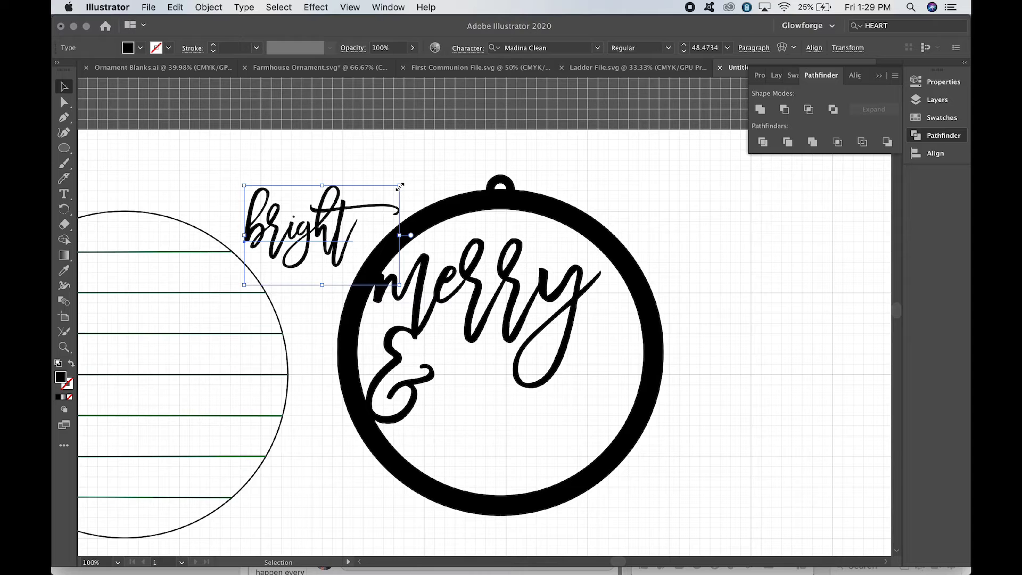
left_click_drag(399, 187, 477, 104)
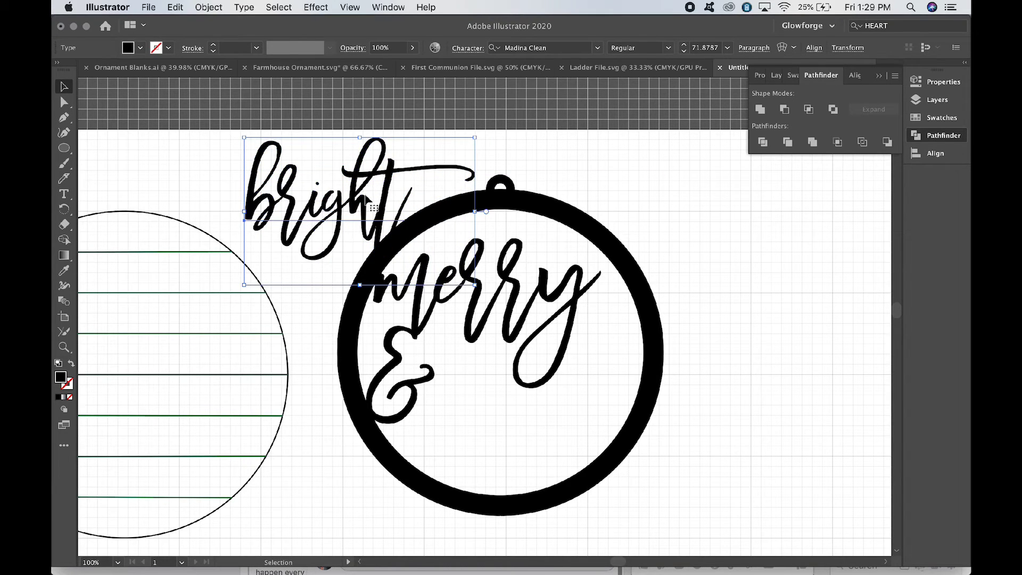
left_click_drag(374, 210, 555, 416)
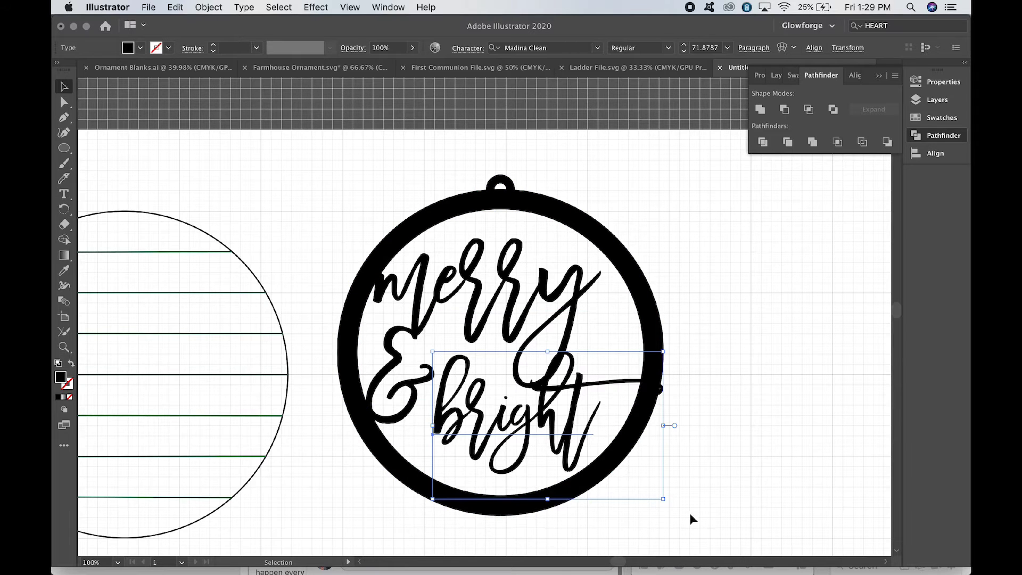
Step: Tilt "bright" counter-clockwise, enlarge it to about 88.7 pt, and fit it between the "&" and the ring's lower right edge
left_click_drag(667, 505, 721, 403)
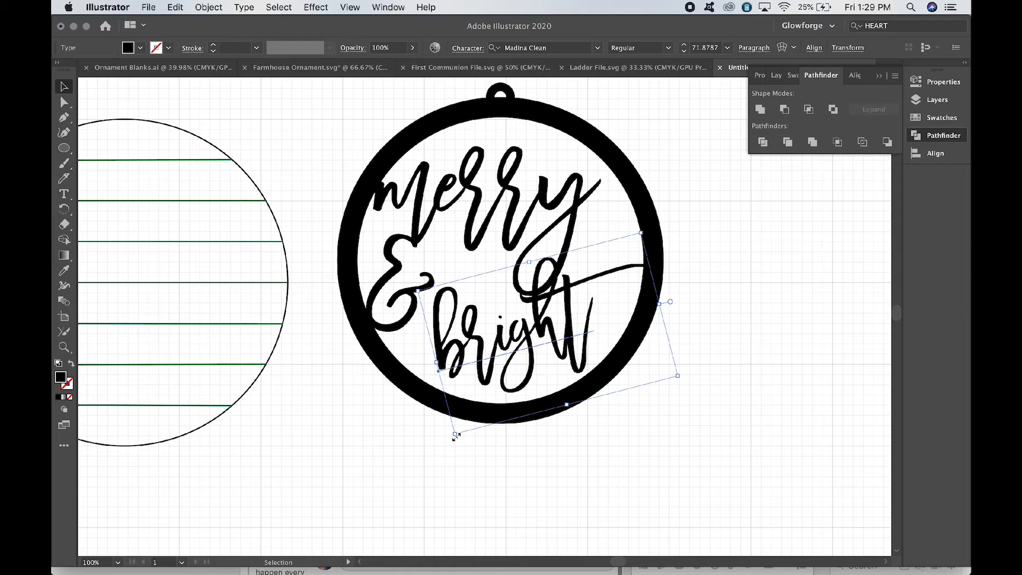
left_click_drag(455, 436, 440, 464)
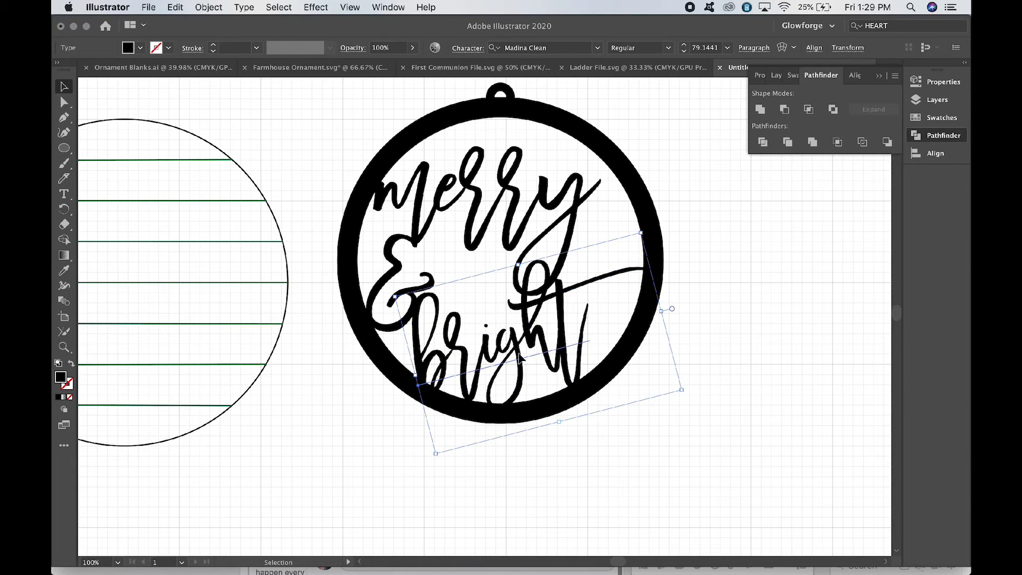
left_click_drag(521, 357, 591, 305)
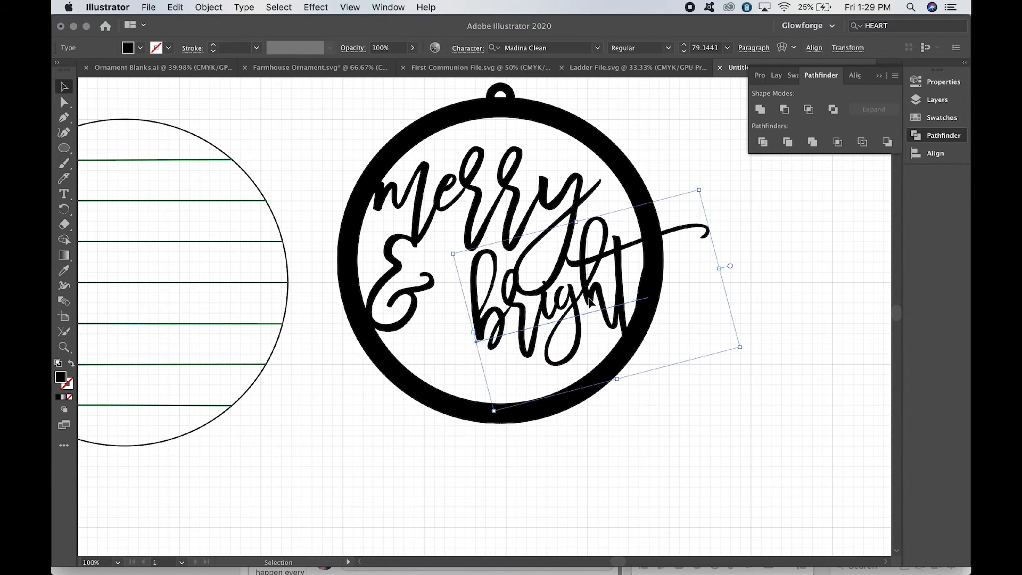
key("shift")
left_click_drag(476, 335, 495, 357)
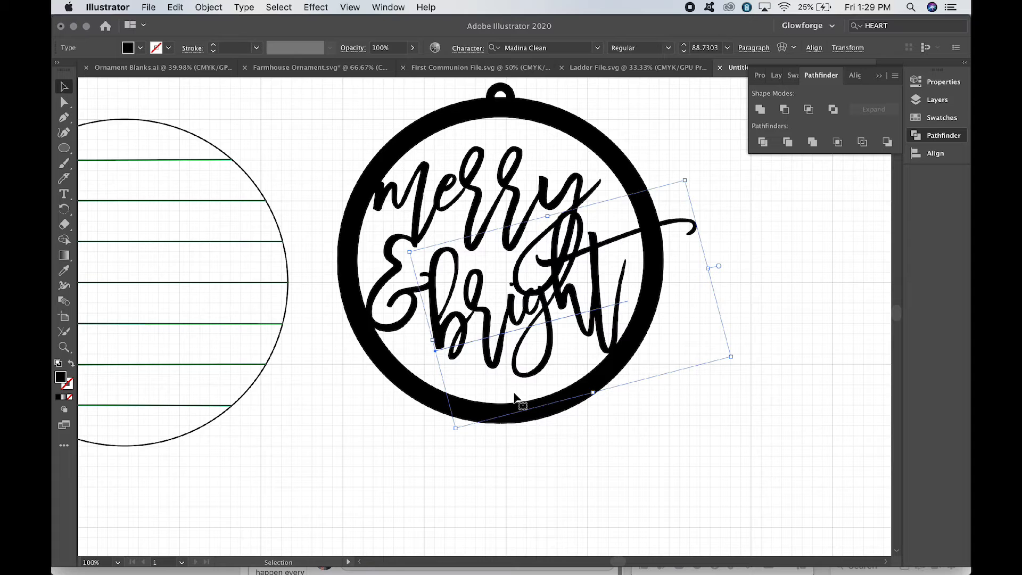
left_click(759, 264)
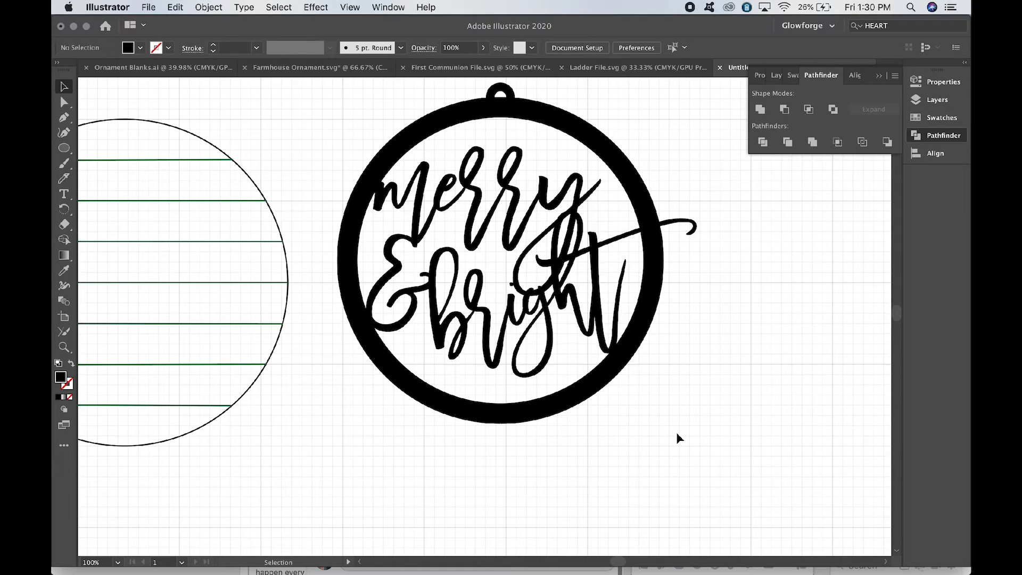
Step: Nudge the tilted word "bright" slightly down inside the ring
left_click(550, 364)
key("Down")
key("Down")
key("Down")
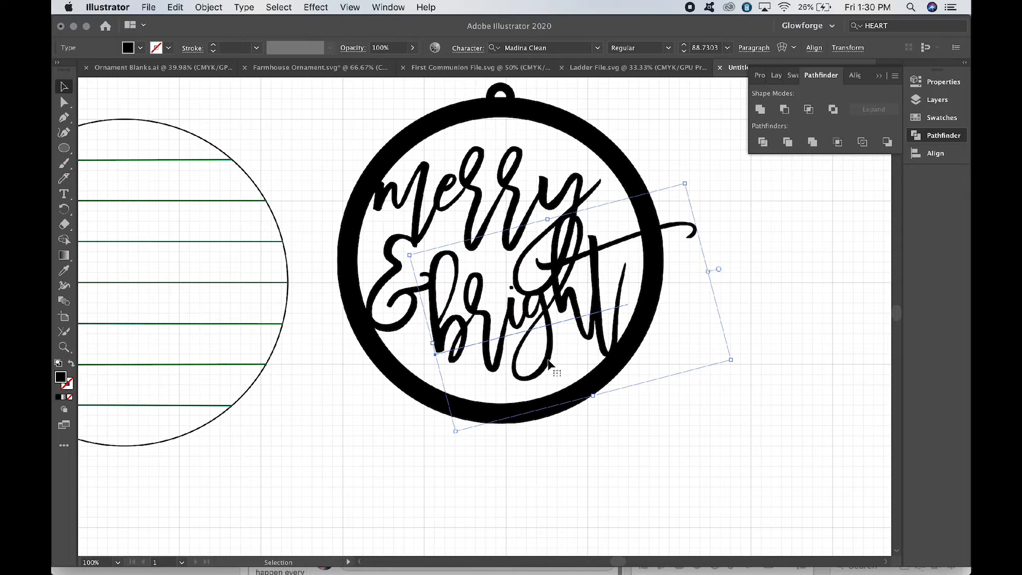
Step: Tilt "merry" counter-clockwise and move it up until its first and last letters touch the ring
left_click(492, 180)
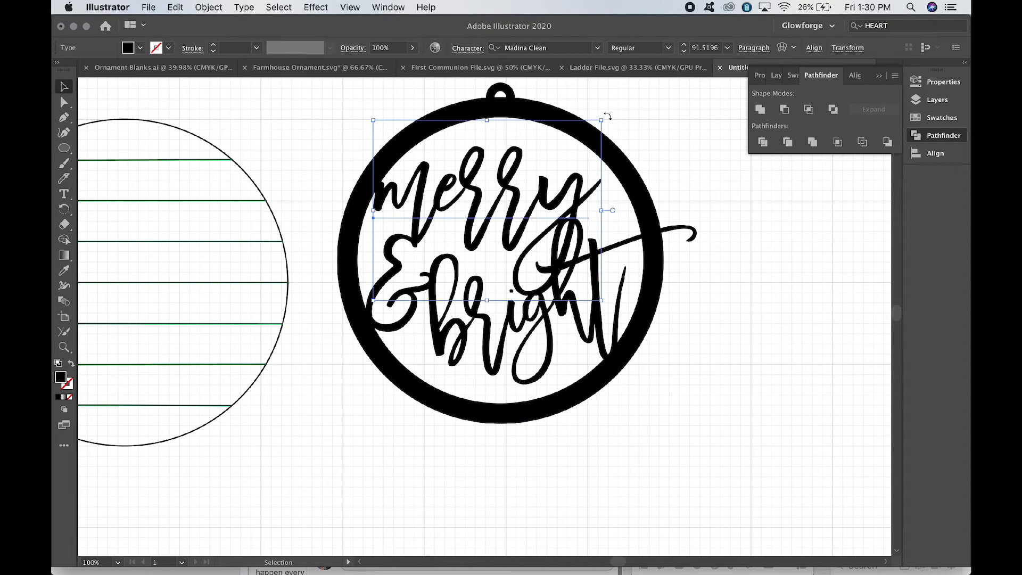
left_click_drag(607, 116, 582, 94)
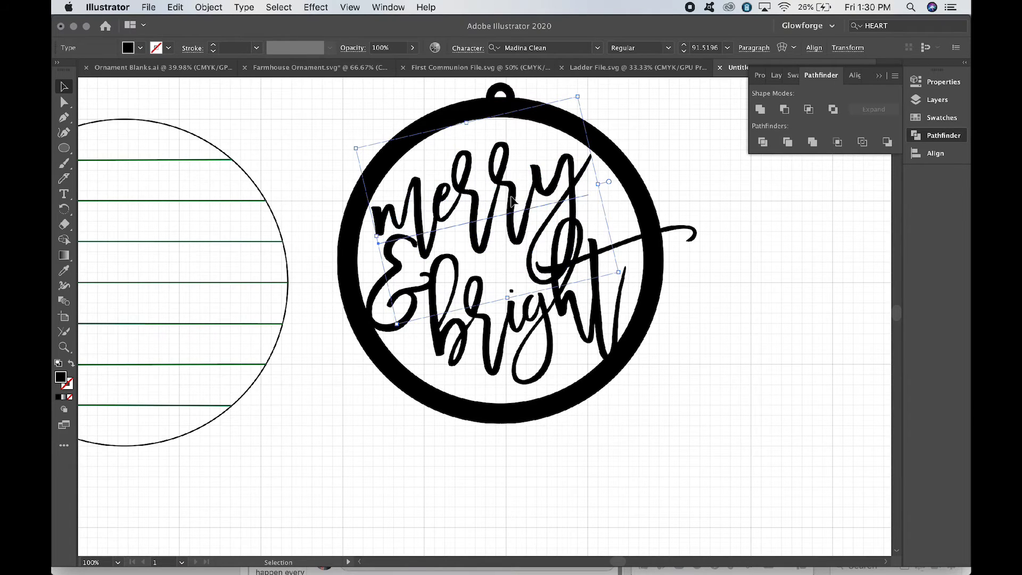
left_click_drag(516, 193, 519, 173)
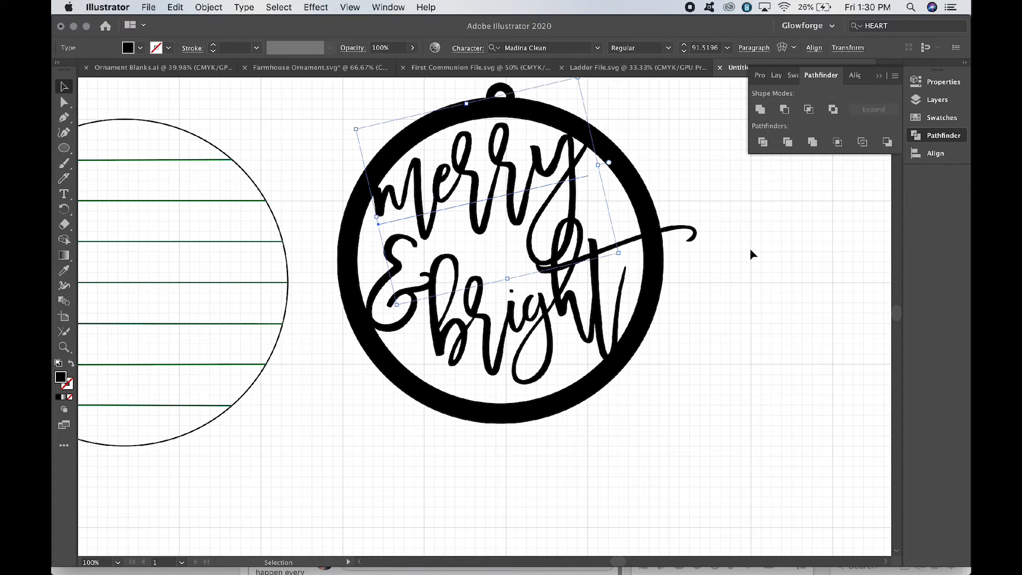
left_click(760, 274)
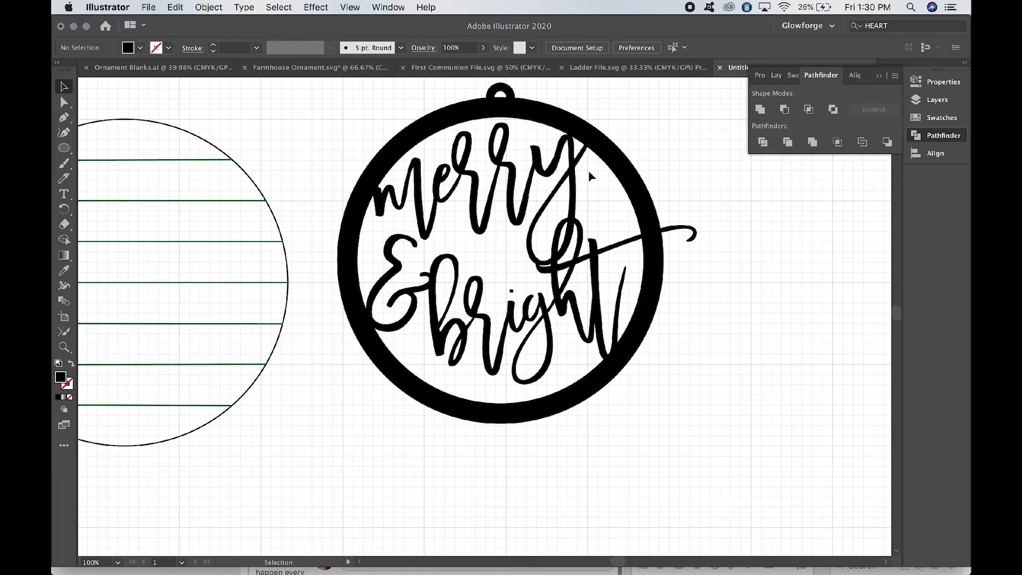
left_click(573, 185)
left_click_drag(573, 184, 574, 183)
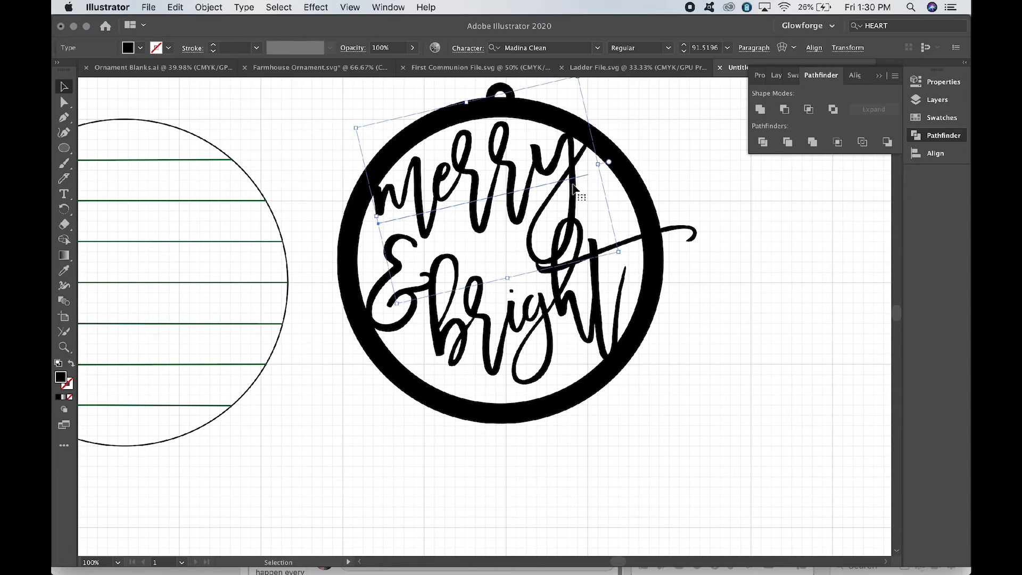
left_click(801, 259)
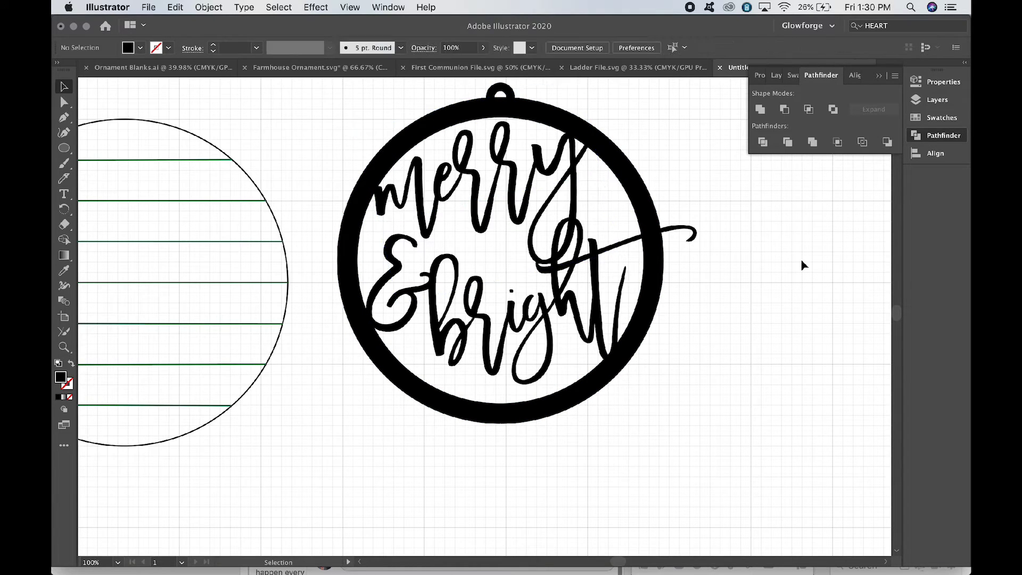
Step: Rotate "bright" clockwise to a gentler upward slope, shift it slightly toward the "&", and enlarge it to about 92 pt
left_click(580, 328)
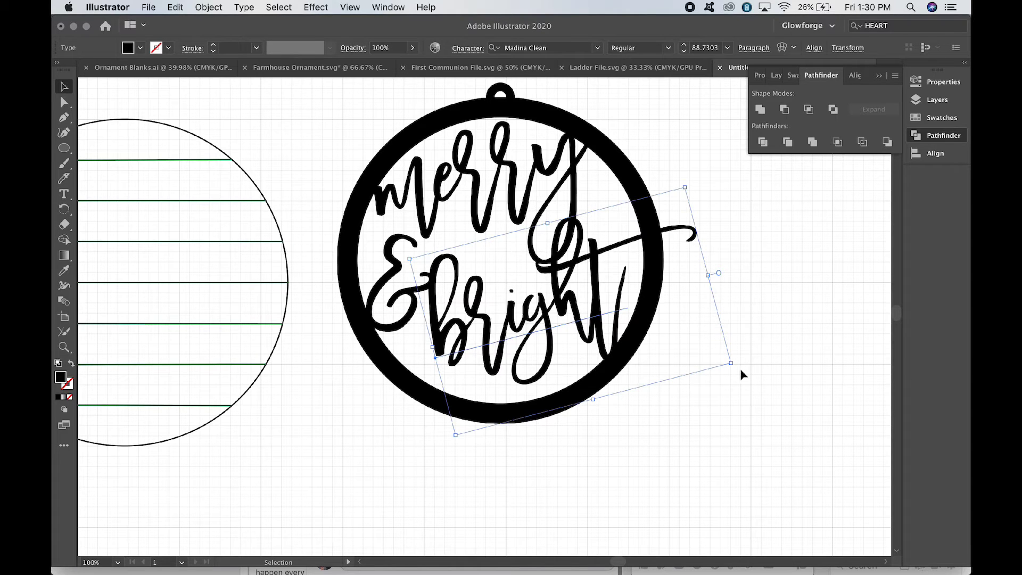
left_click_drag(742, 371, 733, 401)
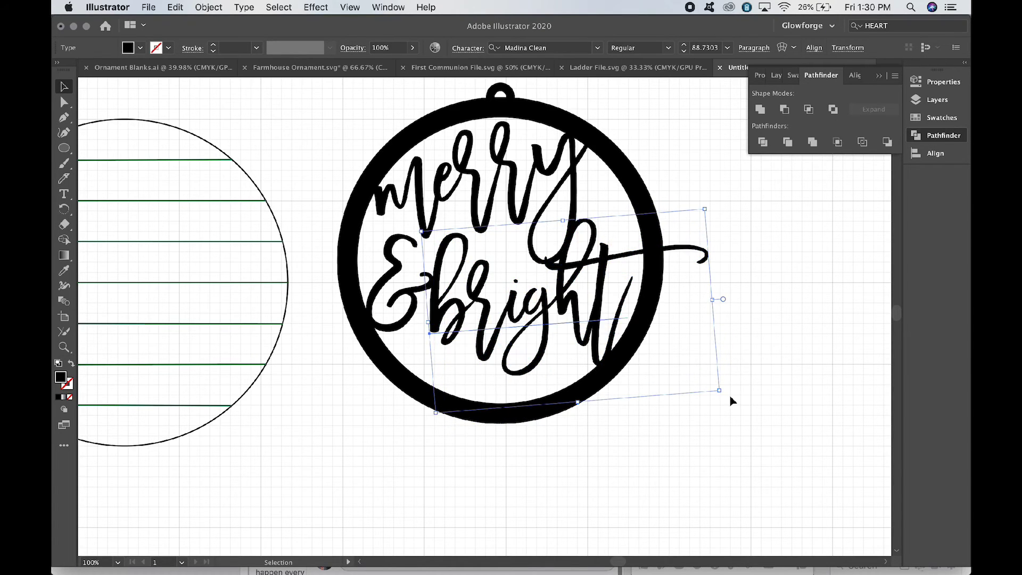
mouse_move(605, 343)
left_mouse_down()
mouse_move(613, 346)
mouse_move(584, 352)
mouse_move(594, 342)
left_mouse_up()
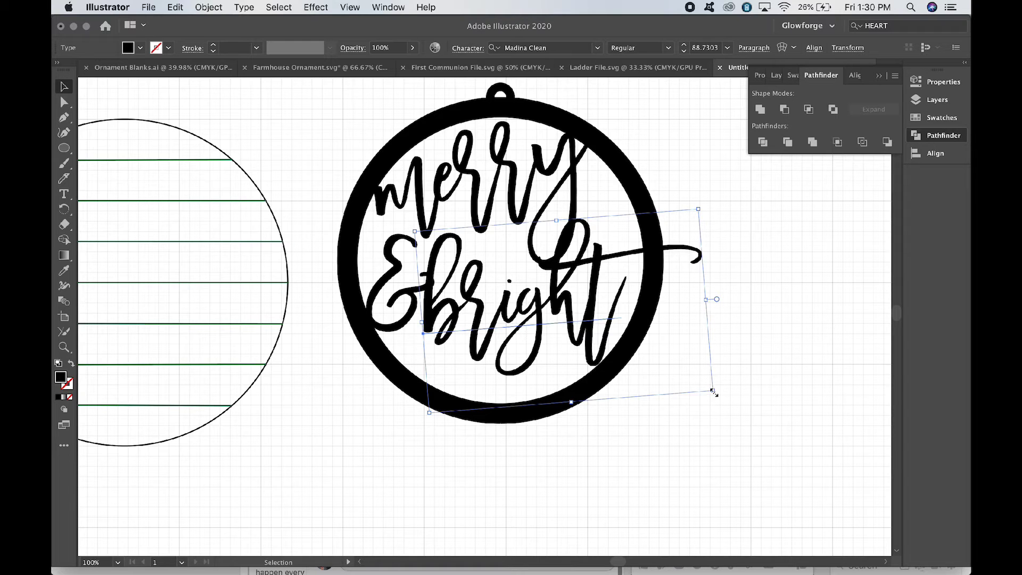
left_click_drag(713, 393, 724, 396)
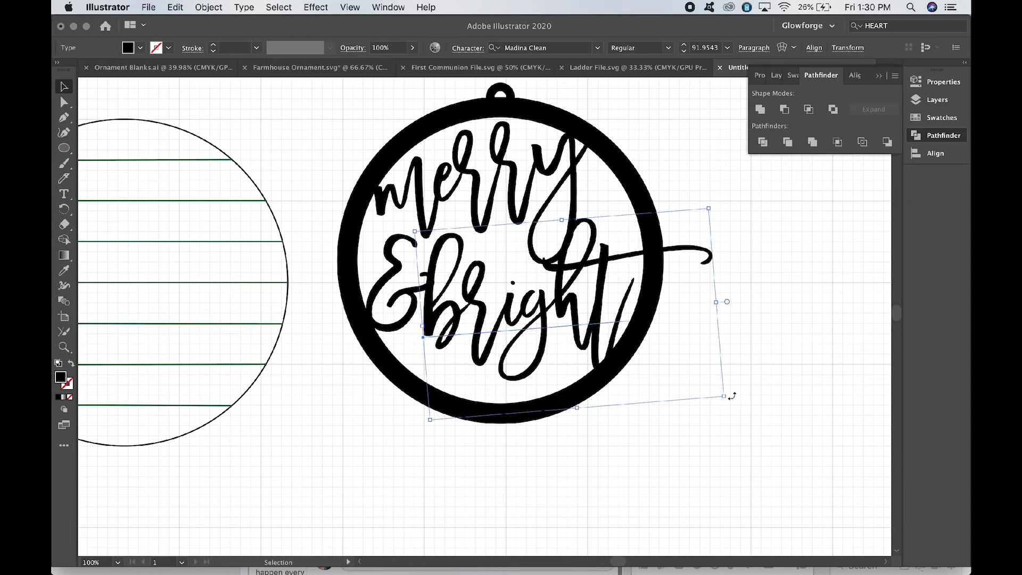
Step: Enlarge "bright" to about 94 pt and nudge it so it meets both the "&" and the ring
key("Right")
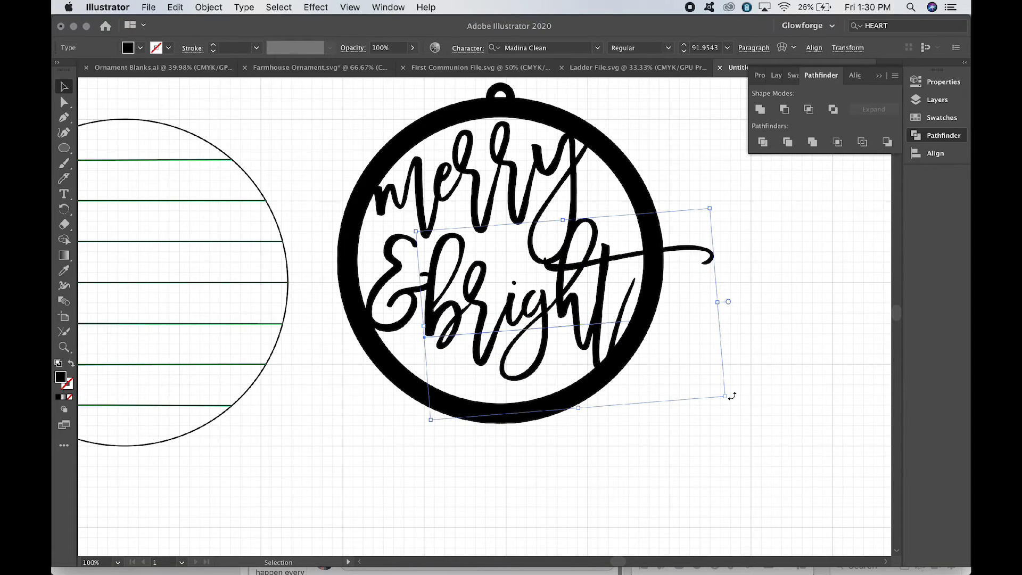
key("Right")
key("Right")
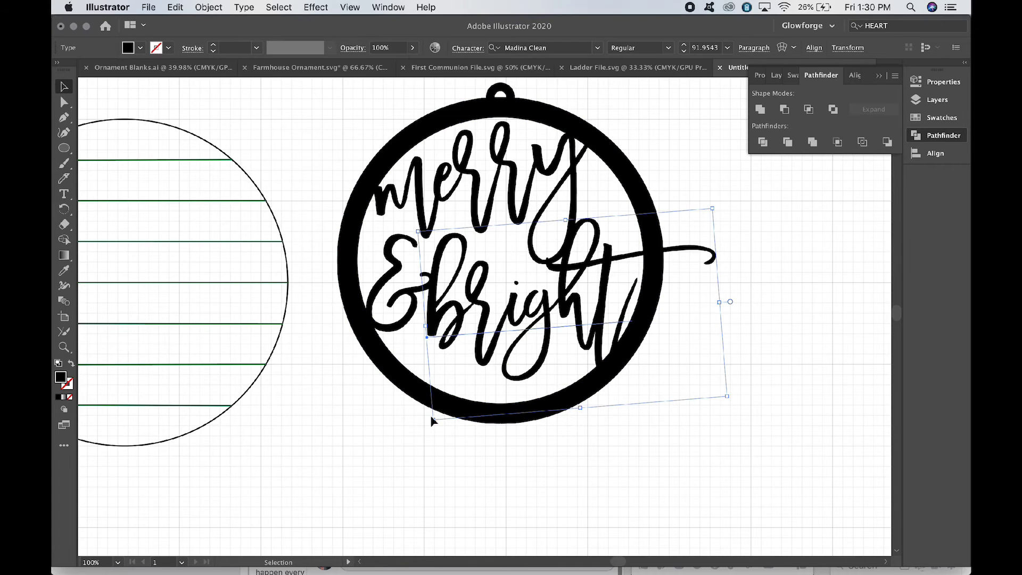
key("shift")
left_click_drag(582, 409, 582, 414)
key("Down")
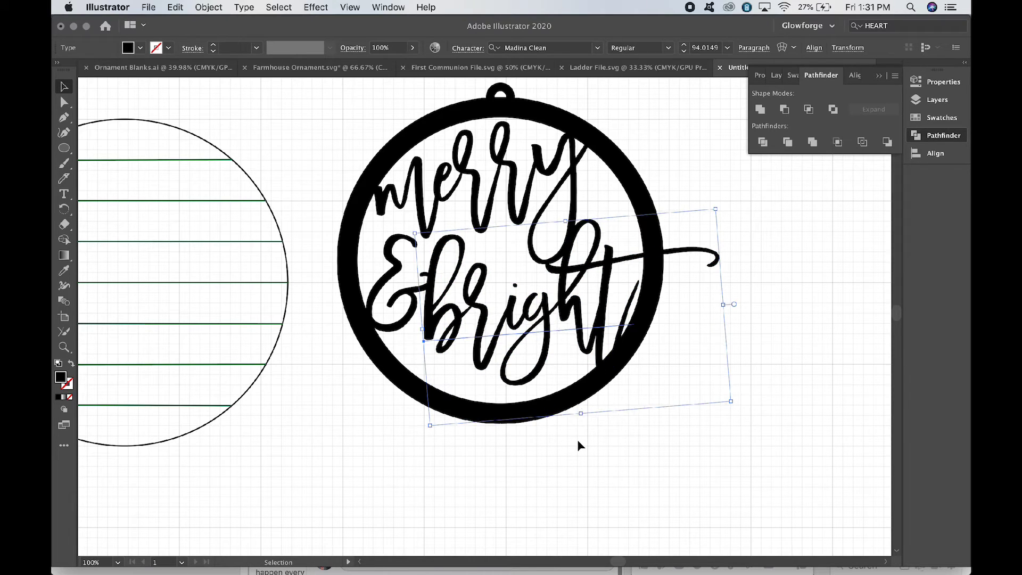
key("Left")
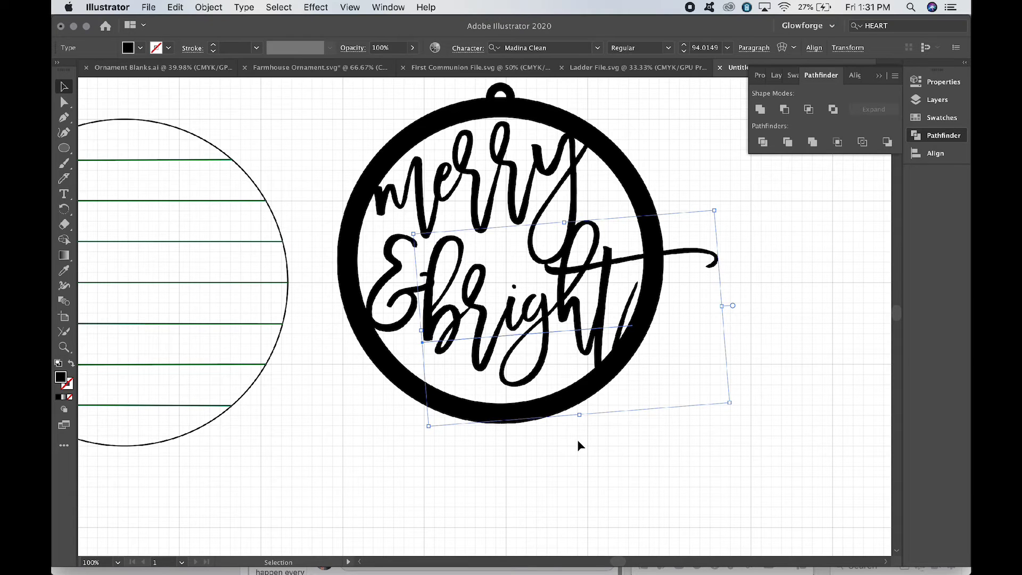
Step: Shrink the "&" proportionally to about 74.9 pt, keeping its upper right corner next to "bright"
left_click(427, 278)
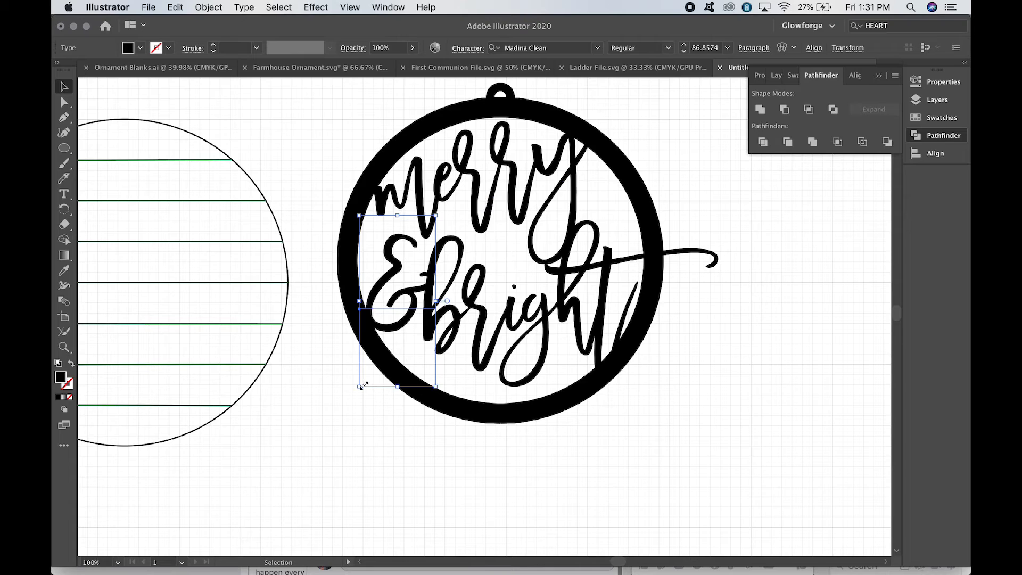
key("shift")
left_click_drag(359, 389, 363, 363)
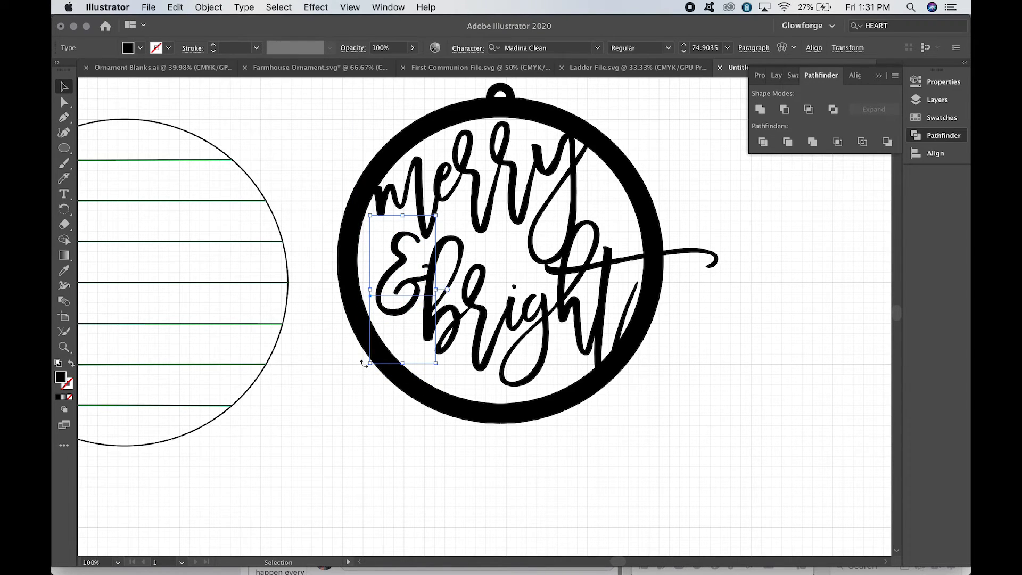
Step: Move the "&" up and slightly right until it meets the bottom of the "m" in "merry"
key("Up")
key("Up")
key("Up")
key("Up")
key("Up")
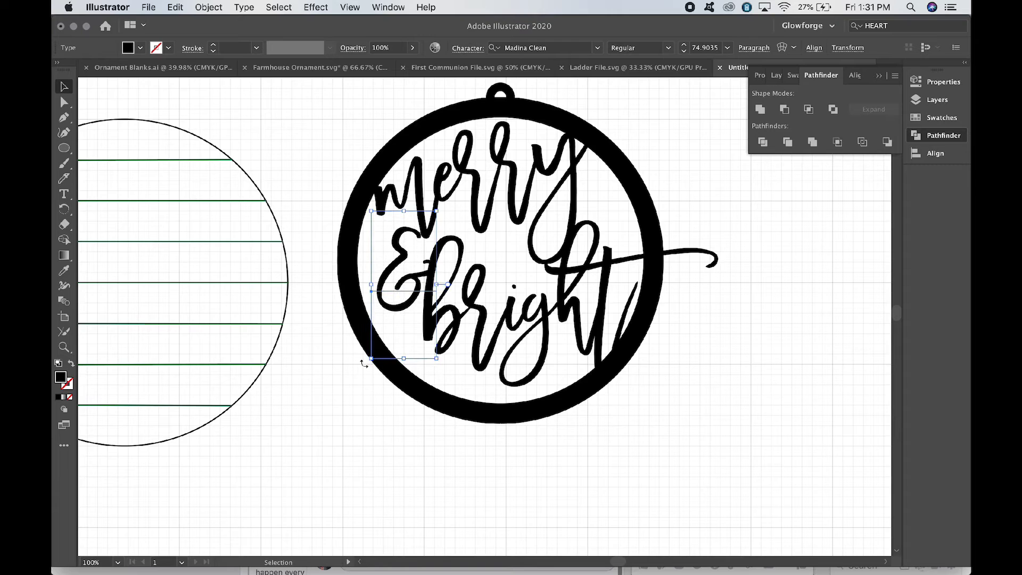
key("Right")
key("Right")
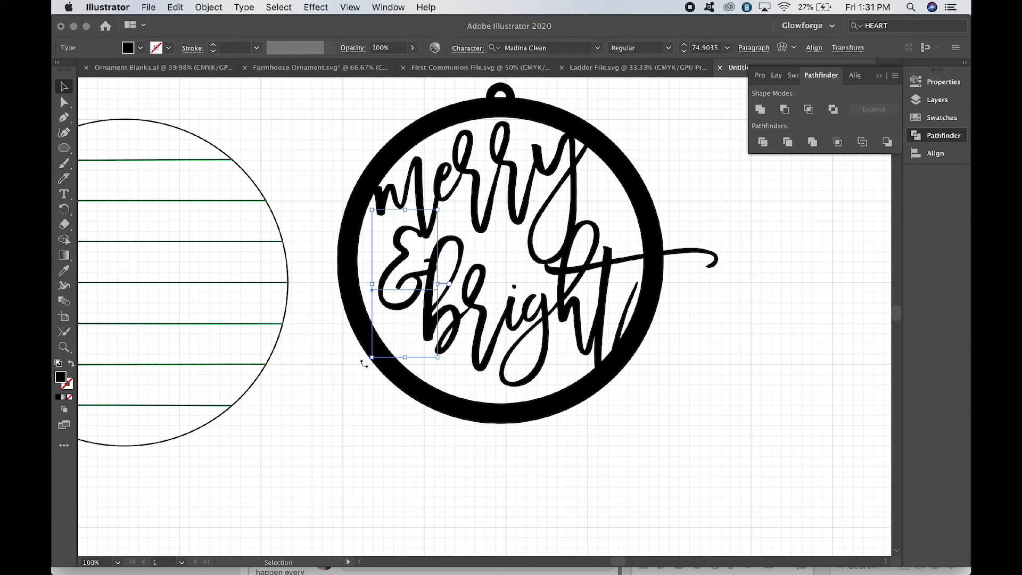
left_click(356, 399)
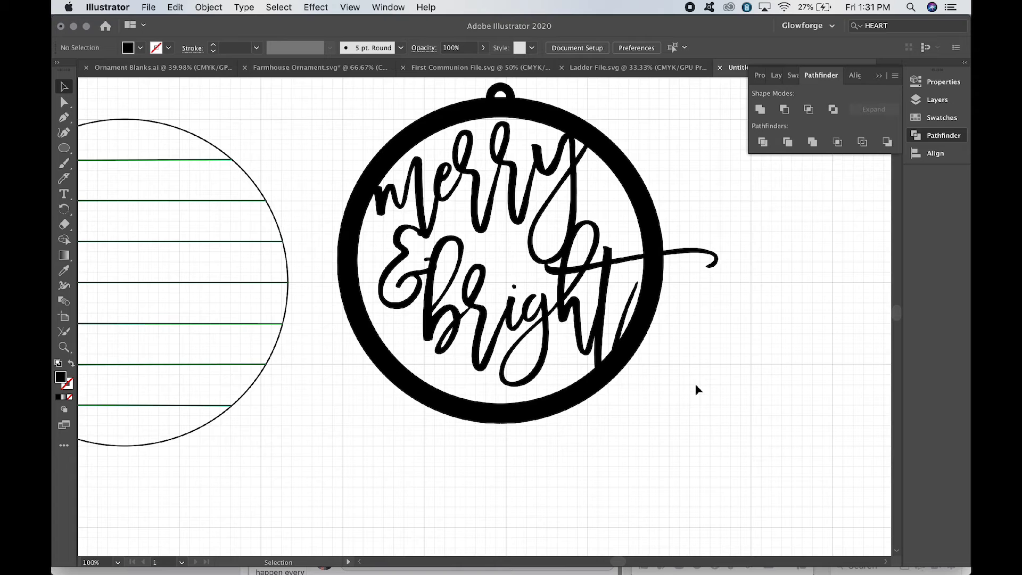
Step: Copy the looped ring frame to the clipboard and remove it from the artboard
left_click(649, 327)
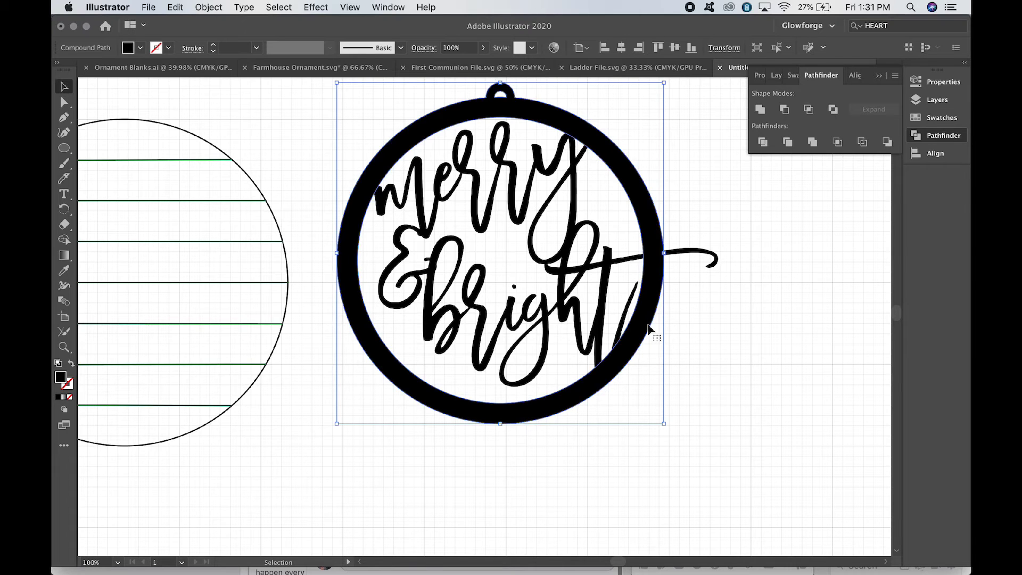
key("a")
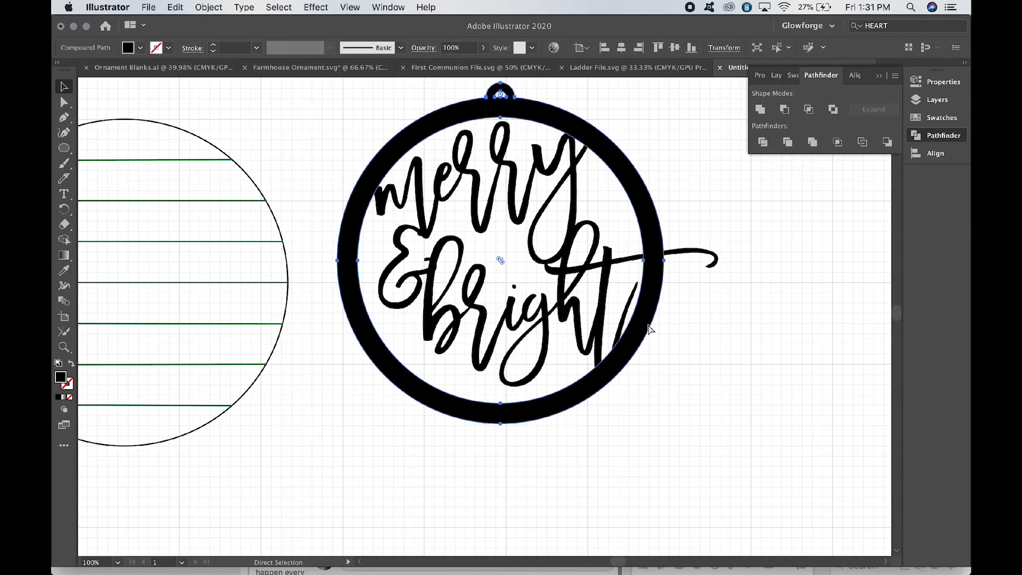
key("v")
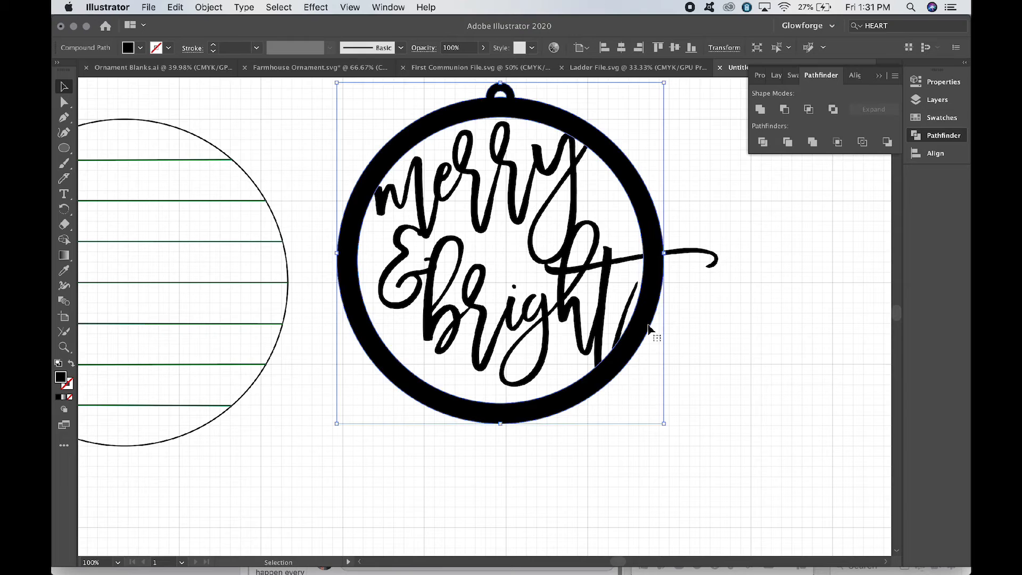
key("Delete")
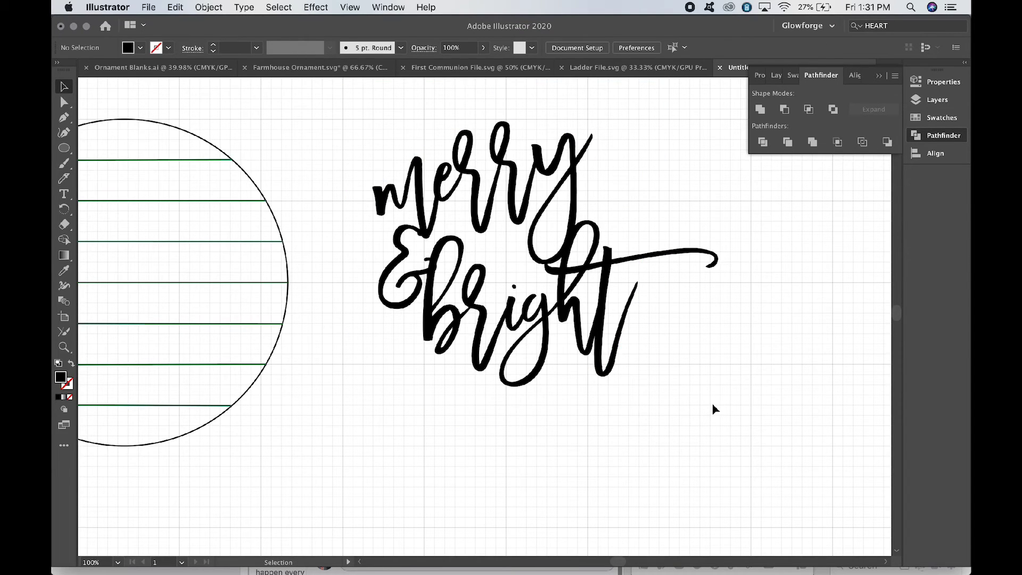
left_click(175, 7)
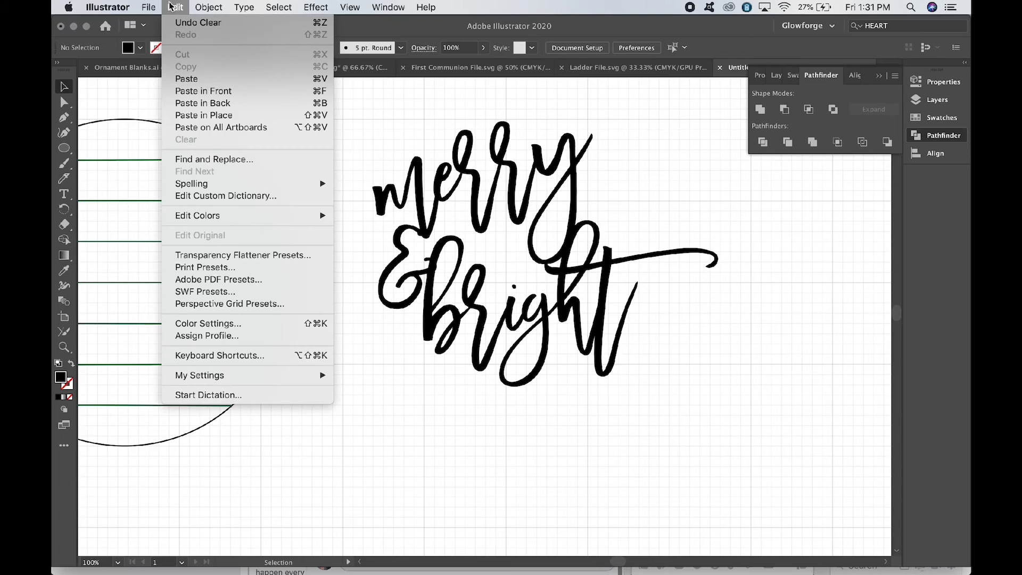
key("Escape")
Step: Convert the "merry", "&" and "bright" text to outlines
left_click_drag(733, 426, 363, 114)
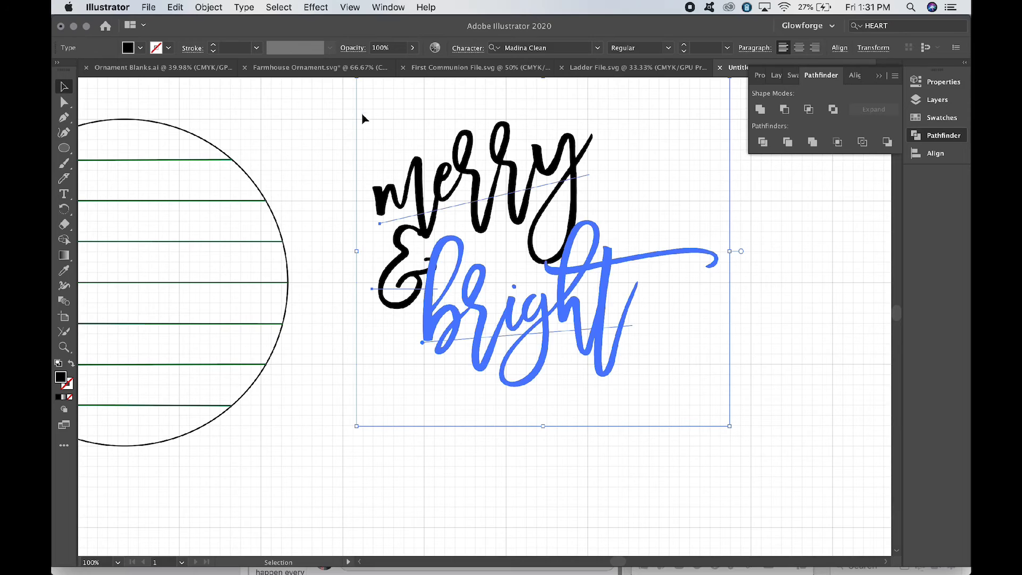
right_click(480, 274)
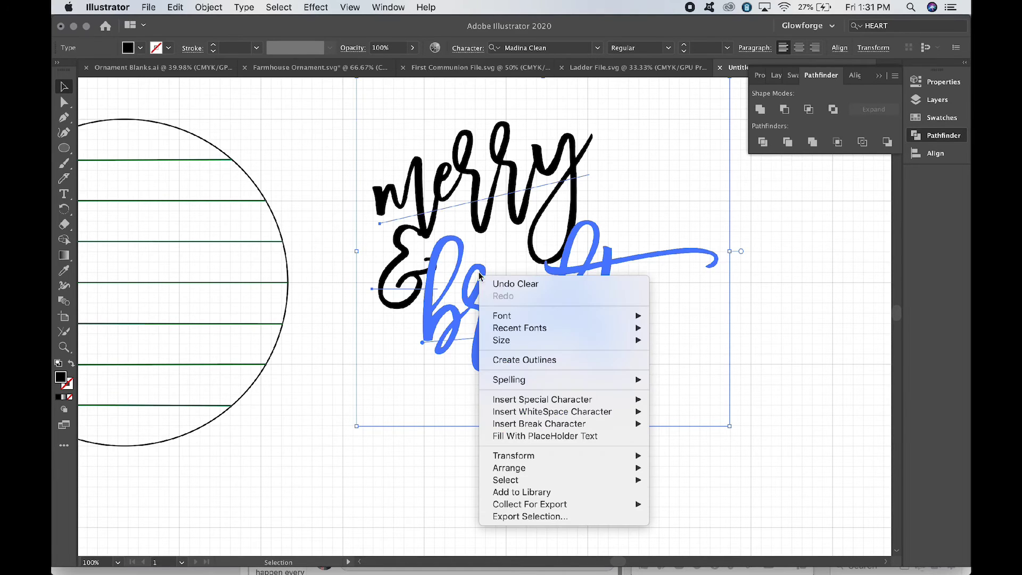
left_click(516, 360)
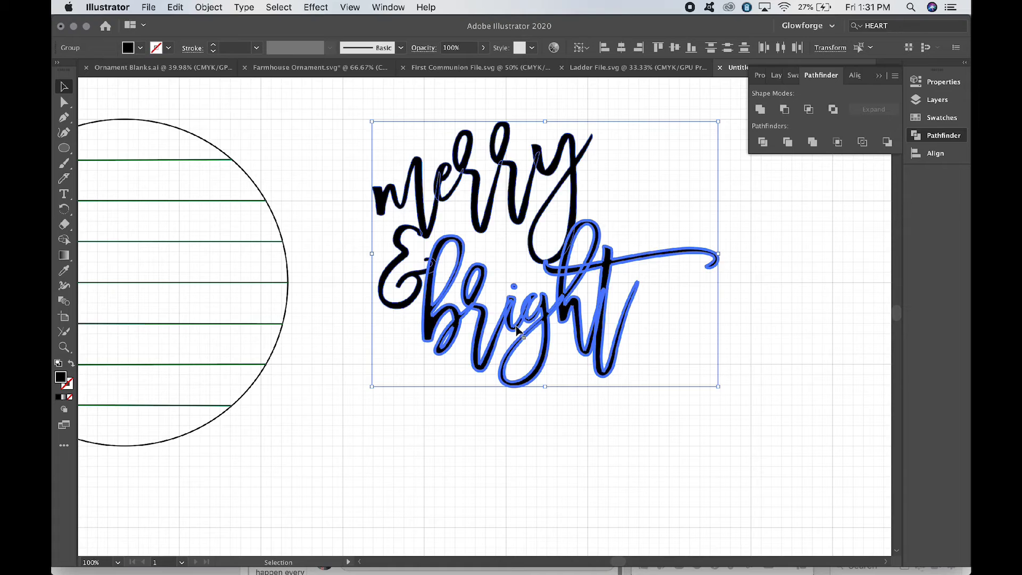
Step: Unite all the outlined lettering so the overlapping letters merge into continuous shapes
key("super+equal")
key("super+equal")
key("super+equal")
scroll(517, 333, "left", 5)
scroll(517, 333, "up", 4)
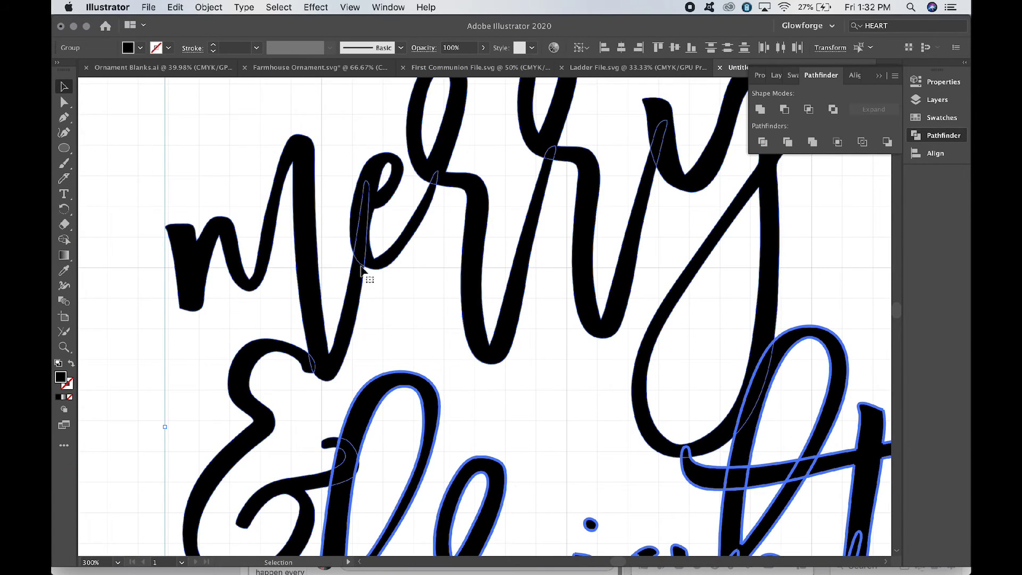
left_click(761, 109)
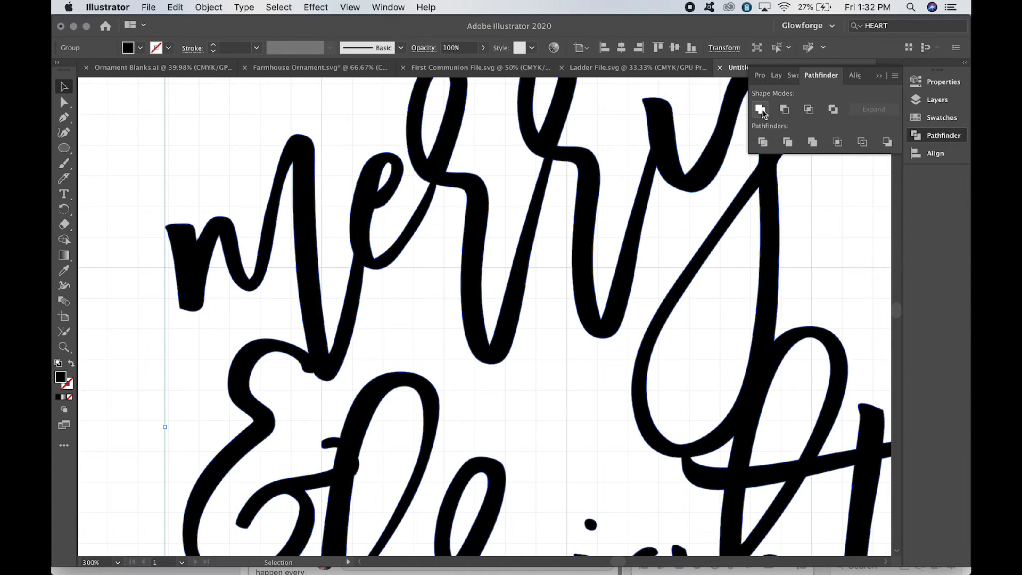
key("a")
key("super+minus")
key("super+minus")
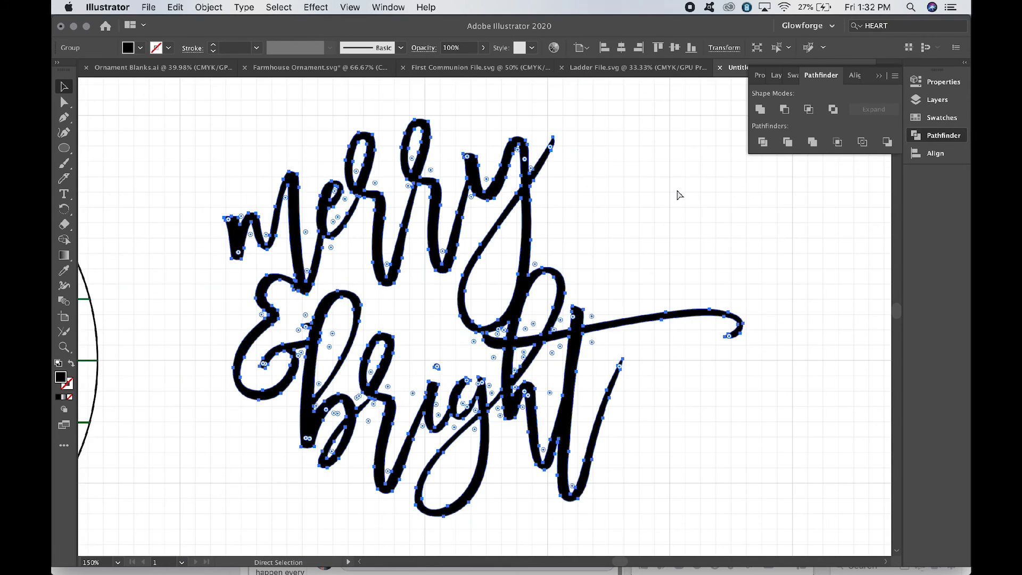
key("super+minus")
key("super+minus")
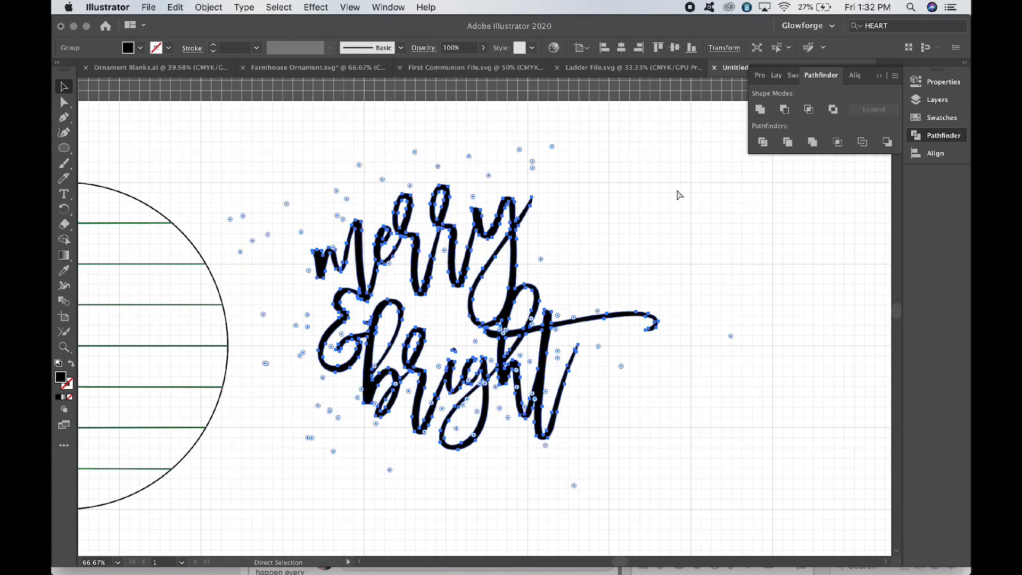
key("v")
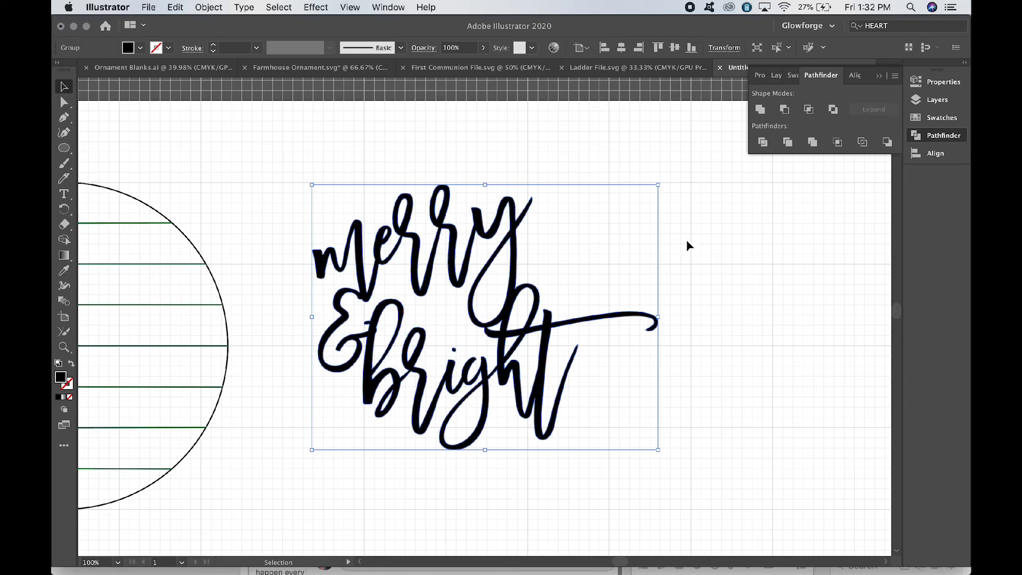
Step: Erase the curled tail of the "t" crossbar in "bright", leaving a stub that ends within the ring's band
left_click(64, 226)
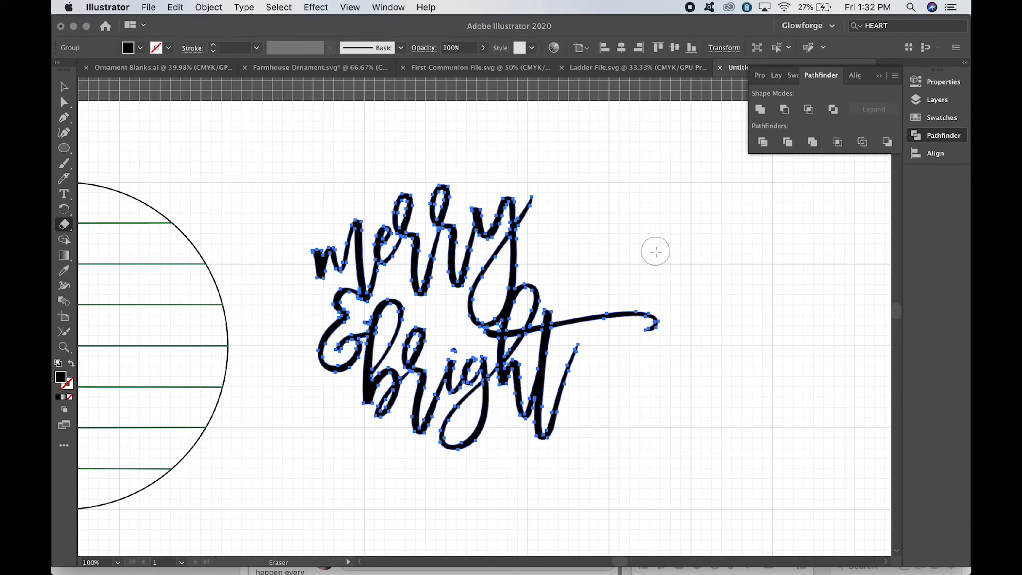
key("bracketright")
key("bracketright")
key("bracketright")
key("bracketright")
key("bracketleft")
key("bracketleft")
key("bracketleft")
key("bracketleft")
mouse_move(612, 297)
left_mouse_down()
mouse_move(634, 301)
mouse_move(660, 342)
mouse_move(655, 303)
mouse_move(630, 307)
mouse_move(623, 328)
mouse_move(611, 304)
left_mouse_up()
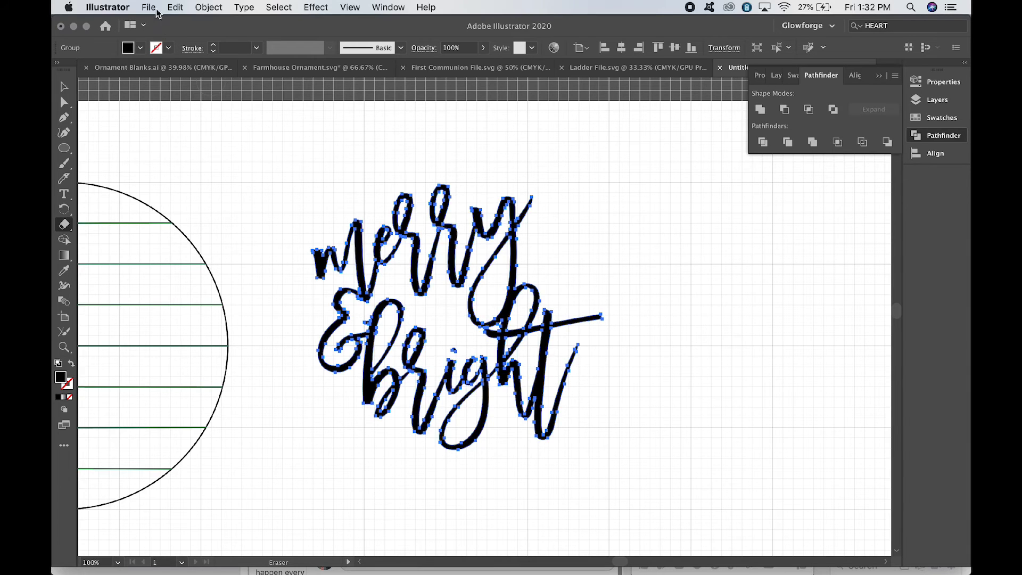
Step: Paste the looped ring frame back in its original place around the lettering
left_click(175, 7)
left_click(198, 115)
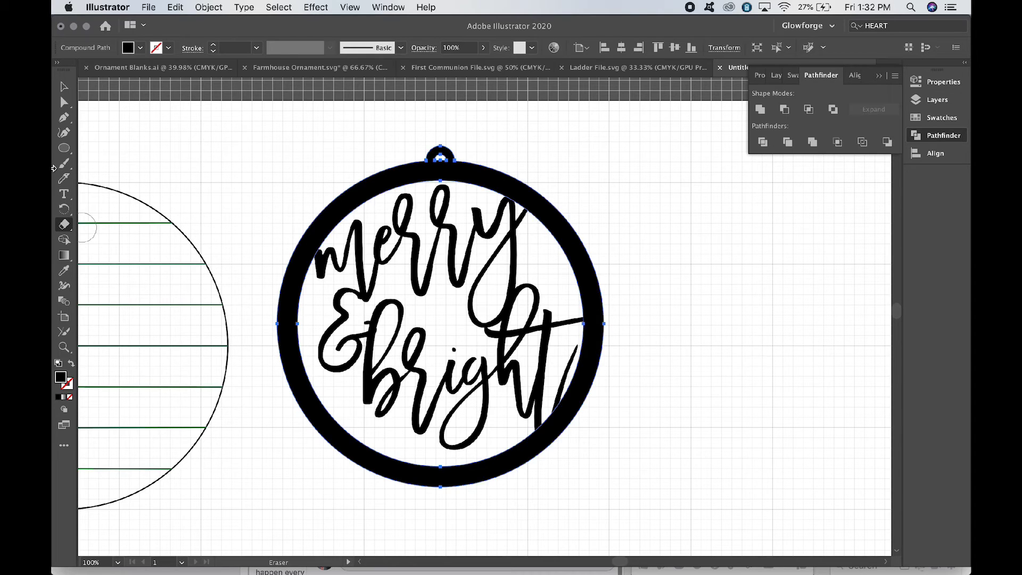
left_click(64, 87)
left_click(673, 202)
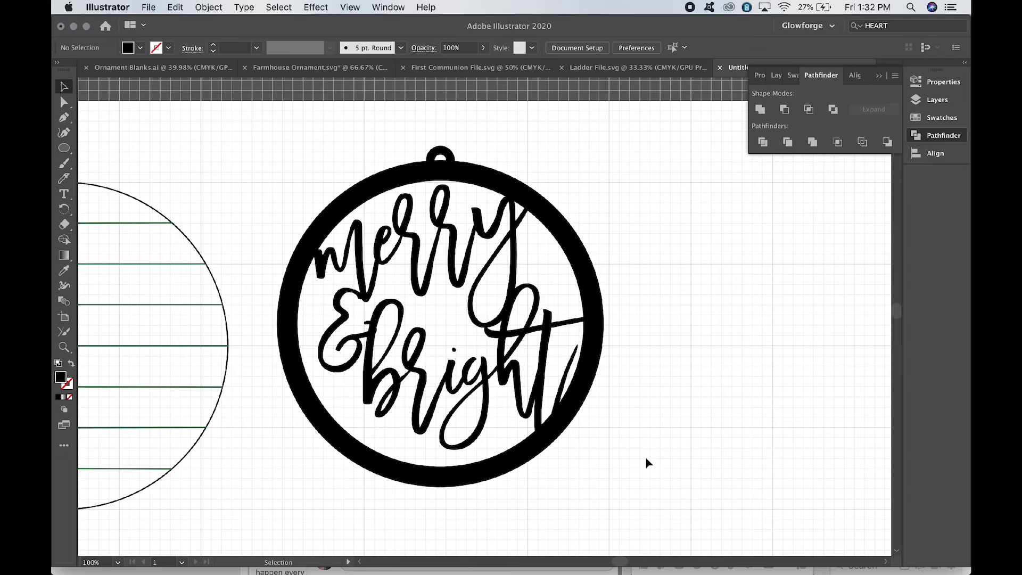
Step: Isolate the dot of the "i" within the lettering group and move it down onto the letter's stem
left_click(455, 351)
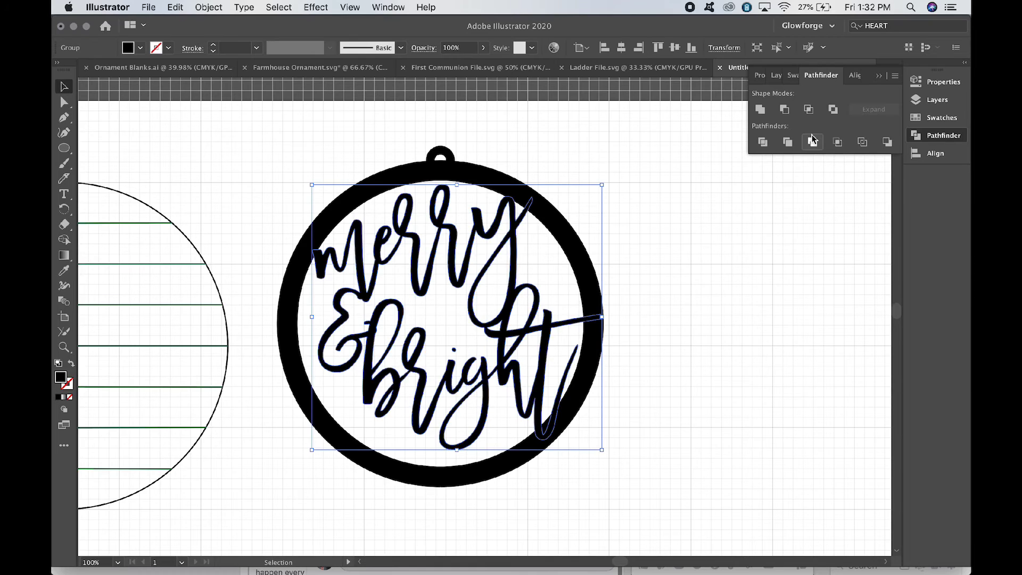
left_click(928, 105)
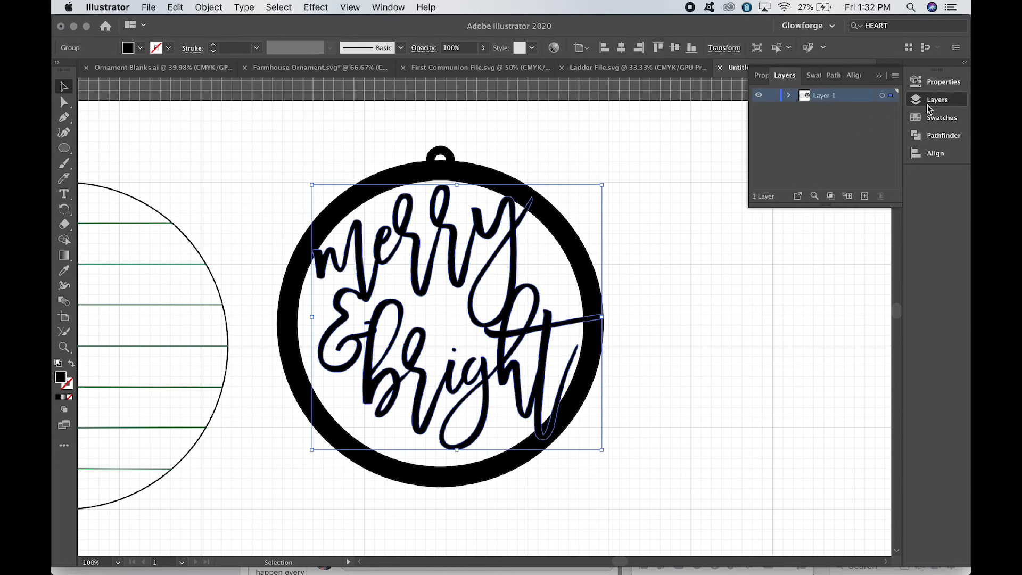
left_click(790, 97)
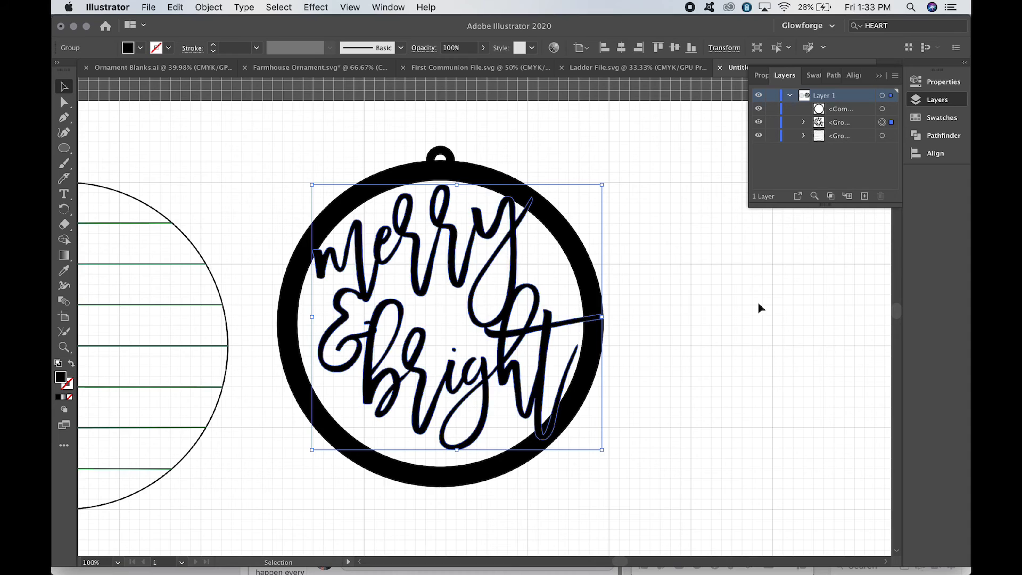
left_click(804, 123)
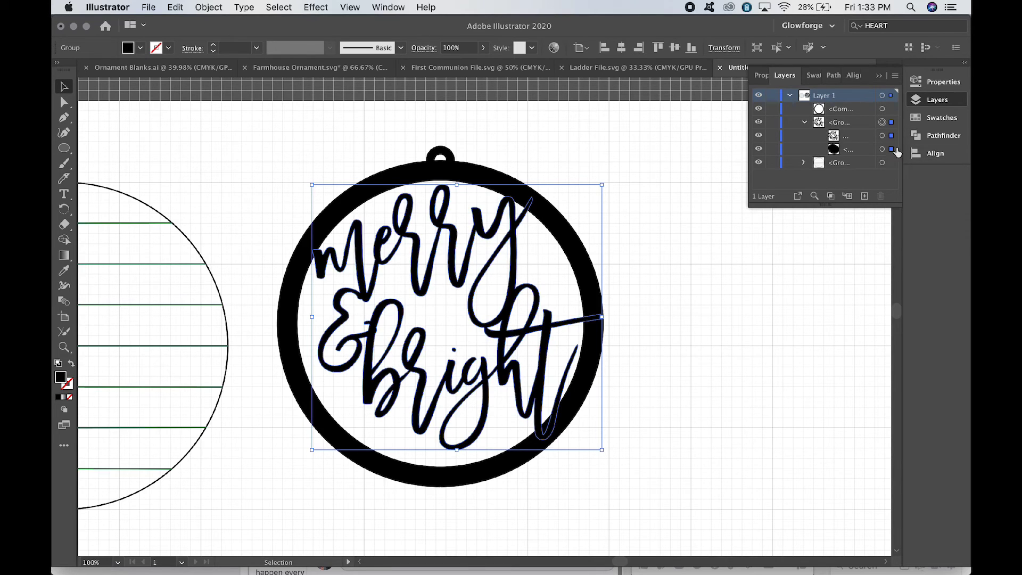
left_click(893, 152)
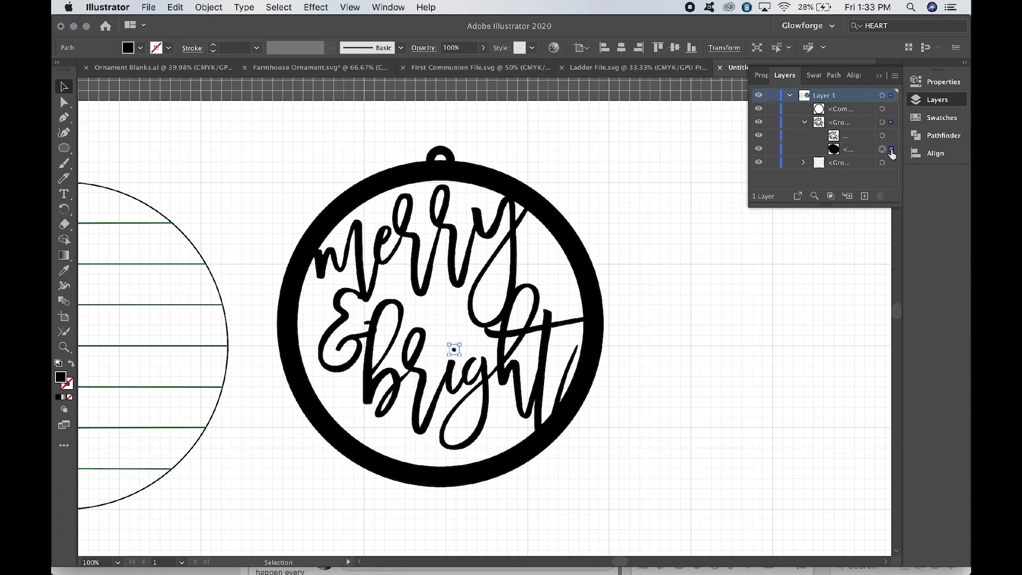
key("Down")
key("Down")
key("Down")
key("Down")
key("Down")
key("Down")
key("Down")
key("Down")
key("Down")
key("Down")
key("Left")
key("Down")
left_click(755, 323)
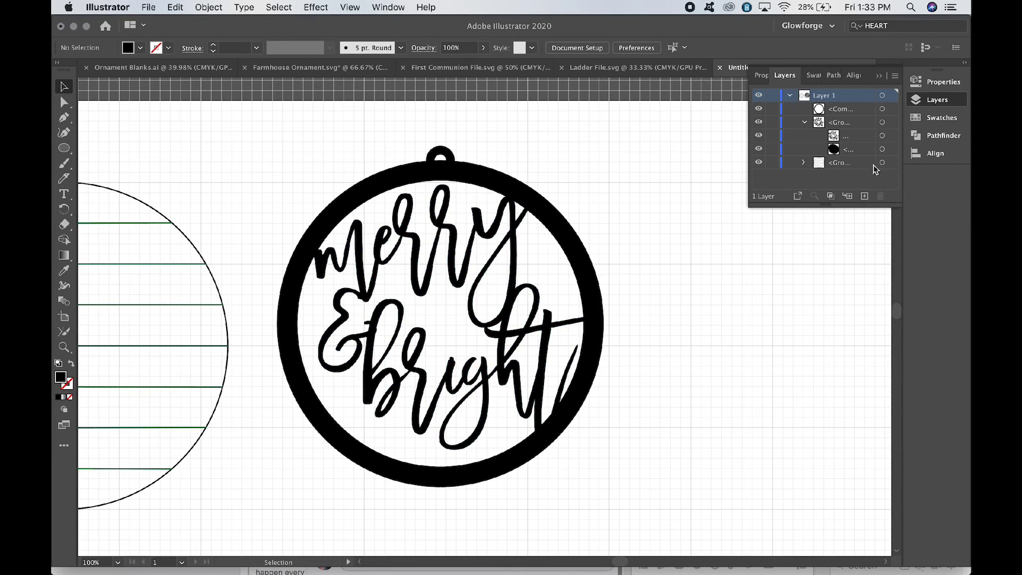
Step: Fine-tune the "i" dot's position at high zoom, raising it slightly so it only just overlaps the stem
left_click(882, 149)
key("a")
key("super+equal")
key("super+equal")
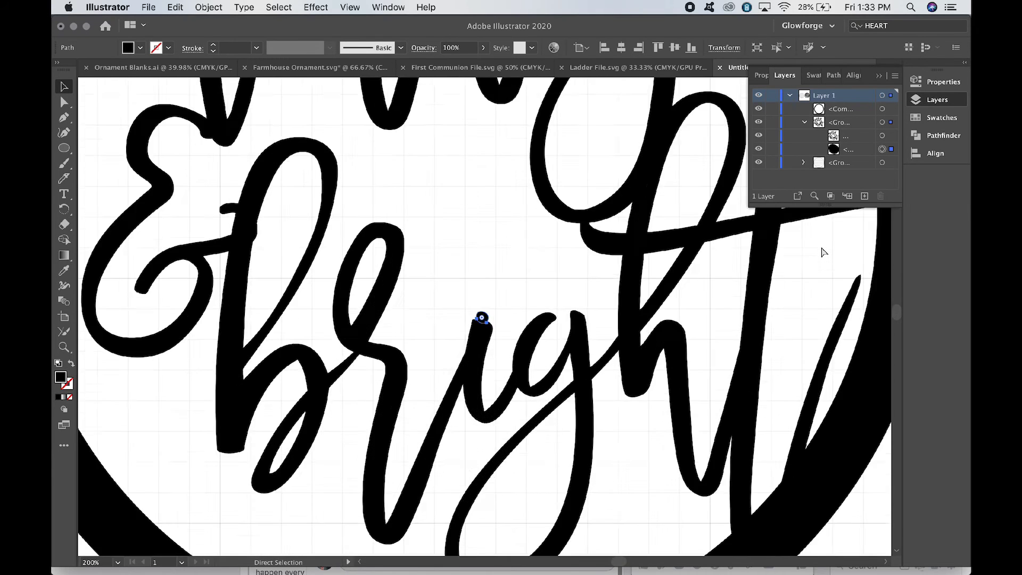
key("super+equal")
key("super+equal")
key("super+equal")
key("super+equal")
key("v")
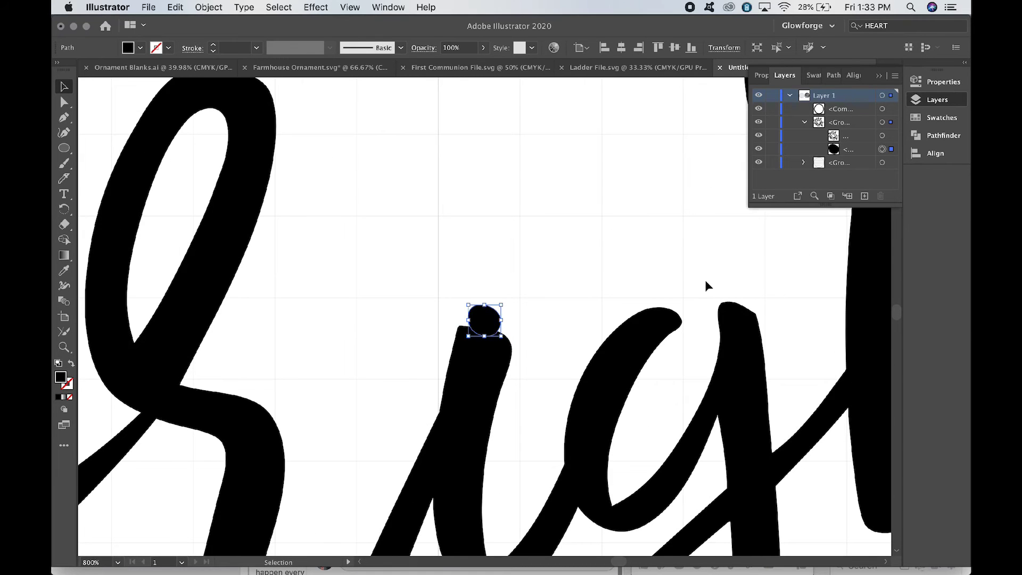
key("super+equal")
key("super+equal")
key("super+equal")
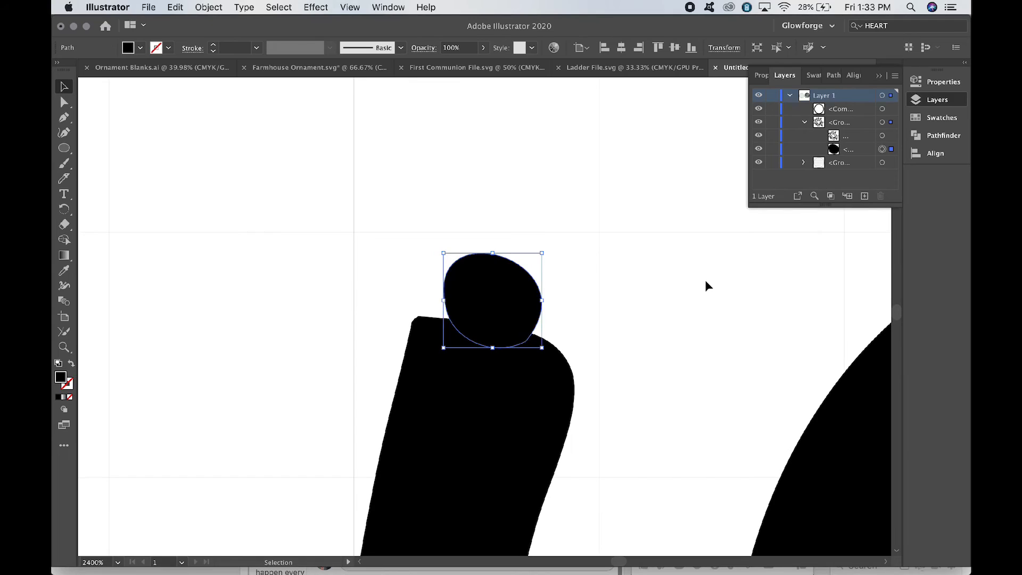
key("Right")
key("Left")
key("Up")
key("Down")
mouse_move(521, 306)
left_mouse_down()
mouse_move(516, 315)
mouse_move(515, 300)
left_mouse_up()
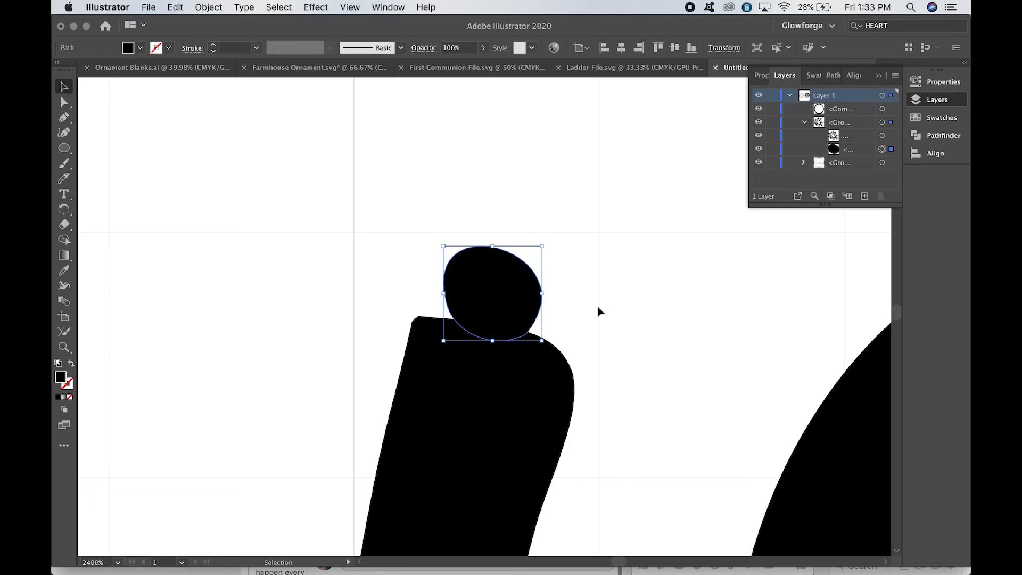
left_click_drag(522, 315, 523, 314)
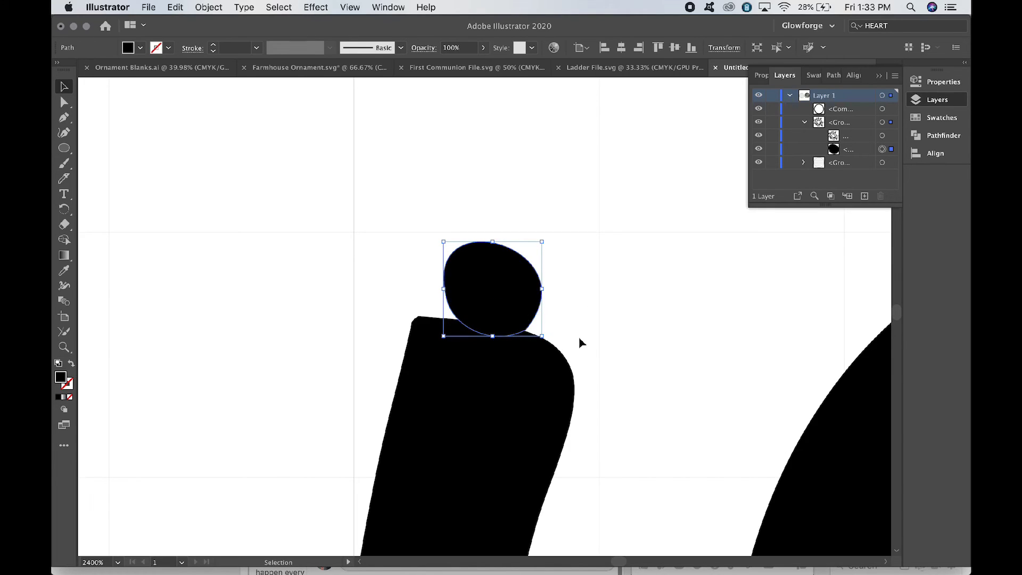
left_click_drag(512, 314, 512, 316)
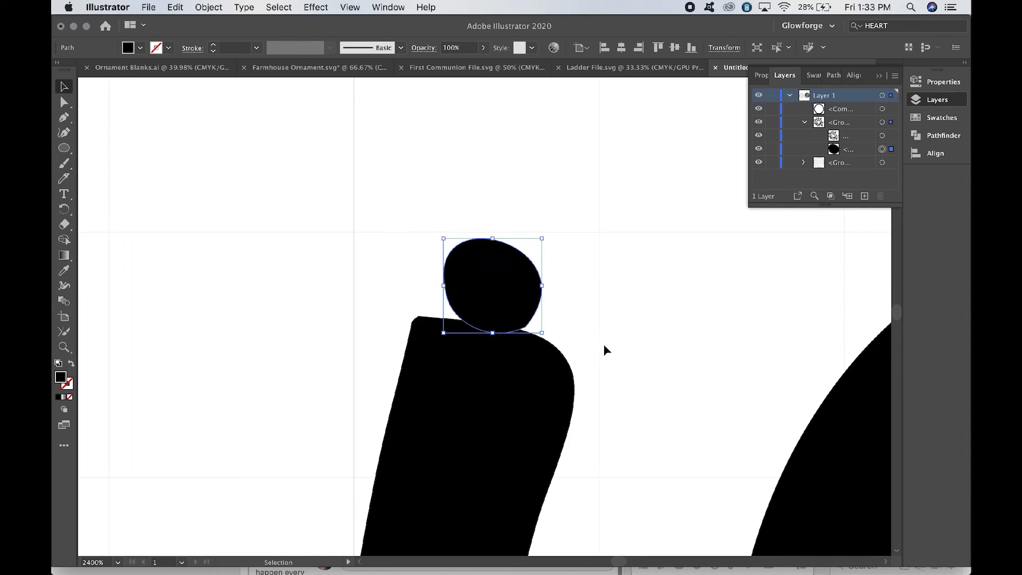
key("a")
key("super+minus")
key("super+minus")
key("super+minus")
key("super+minus")
key("super+minus")
key("super+minus")
key("super+minus")
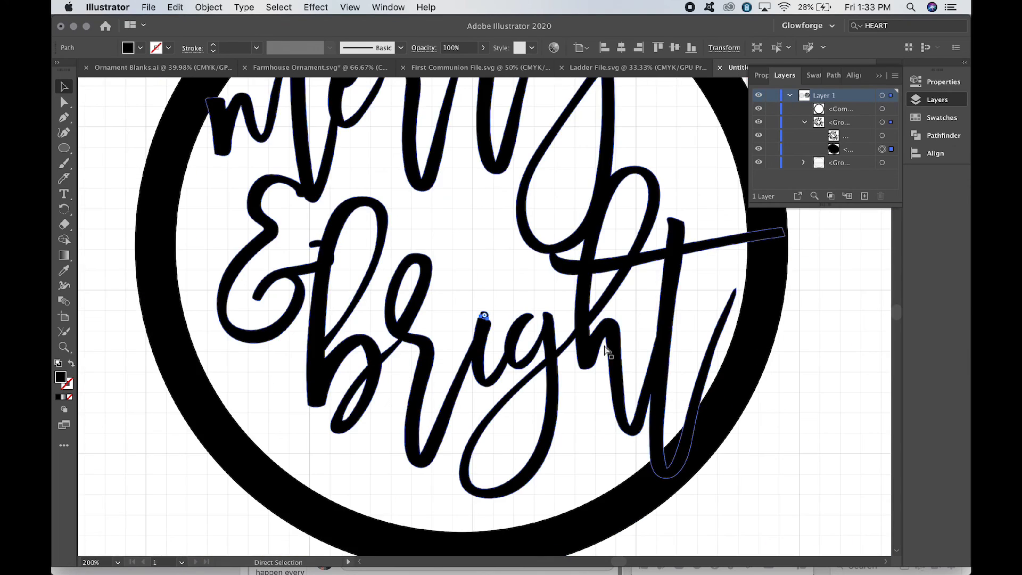
key("super+minus")
key("super+minus")
key("v")
left_click(709, 376)
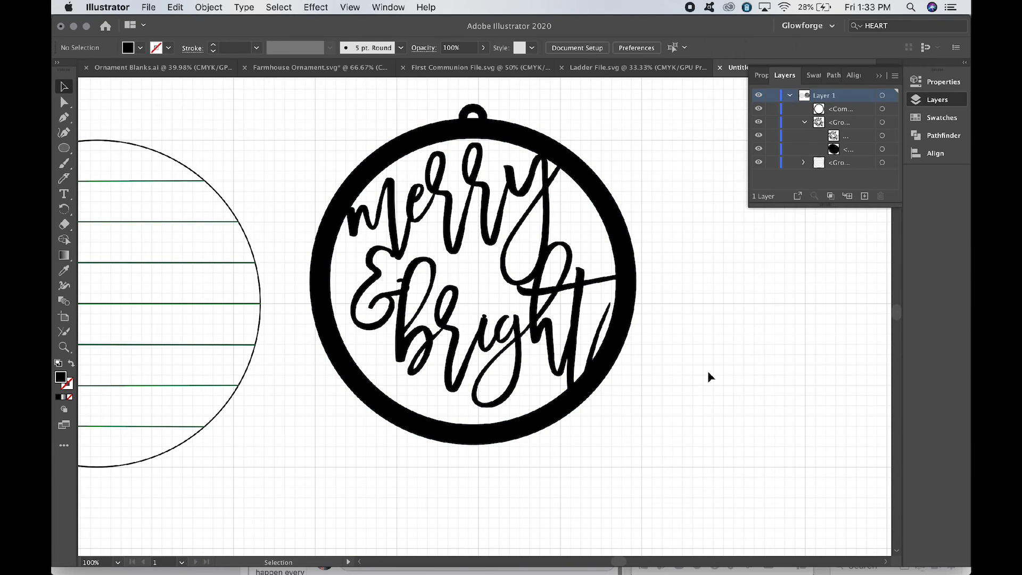
Step: Unite the overlapping pieces of the "merry & bright" lettering group into one shape
left_click(458, 296)
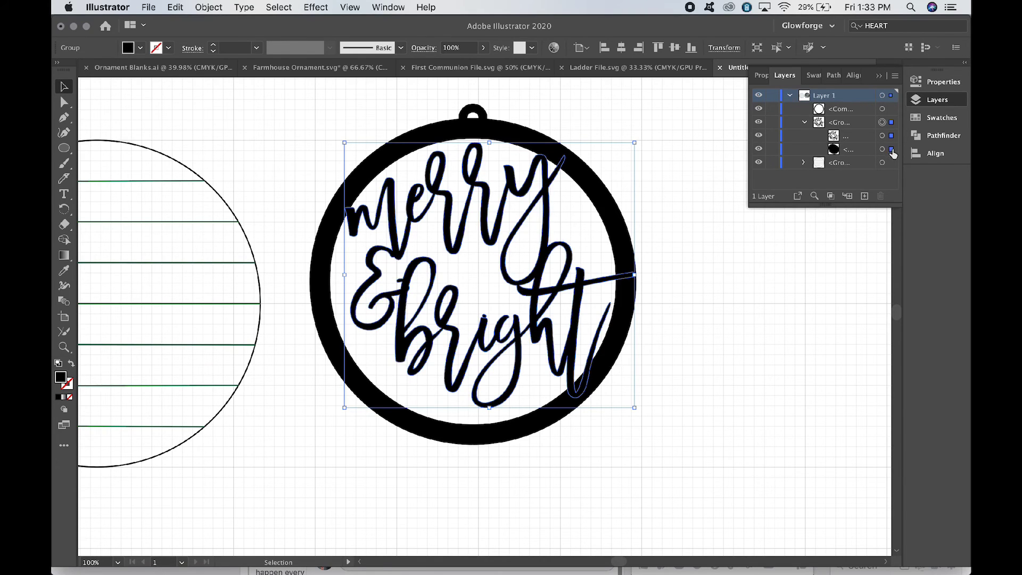
left_click(938, 136)
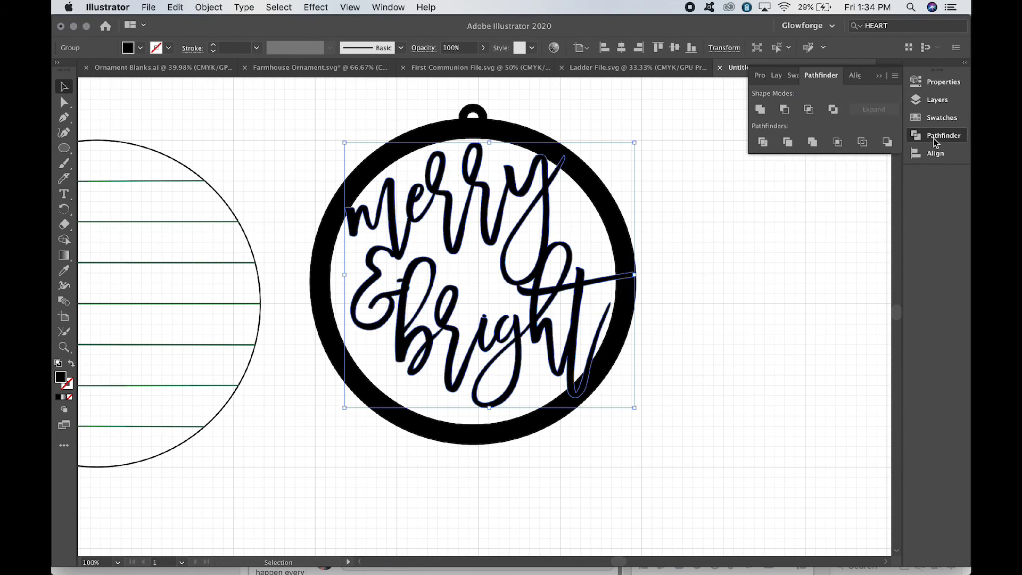
left_click(762, 110)
left_click(713, 316)
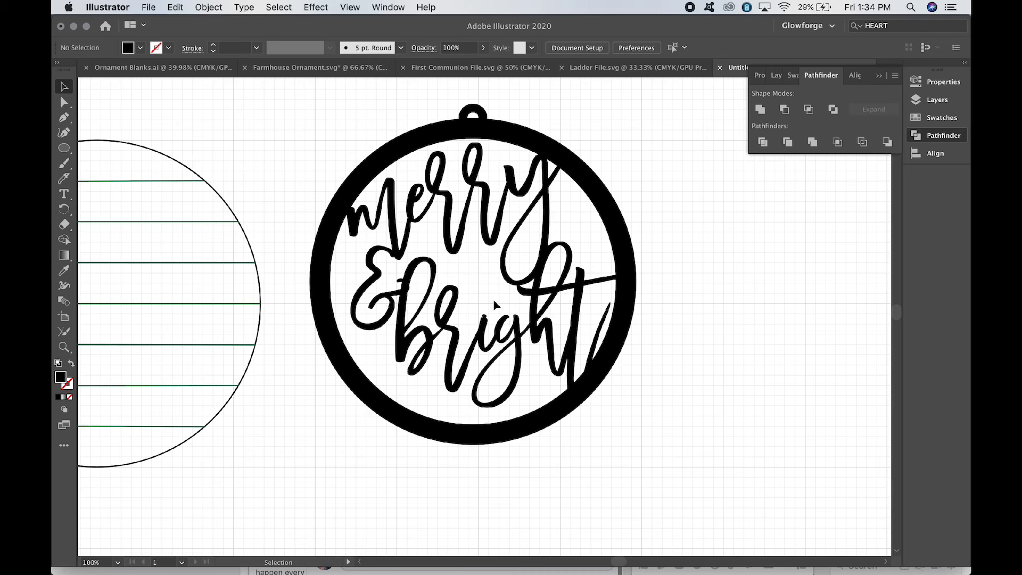
Step: Unite the "merry & bright" lettering with the looped ring frame into a single shape
scroll(496, 304, "left", 5)
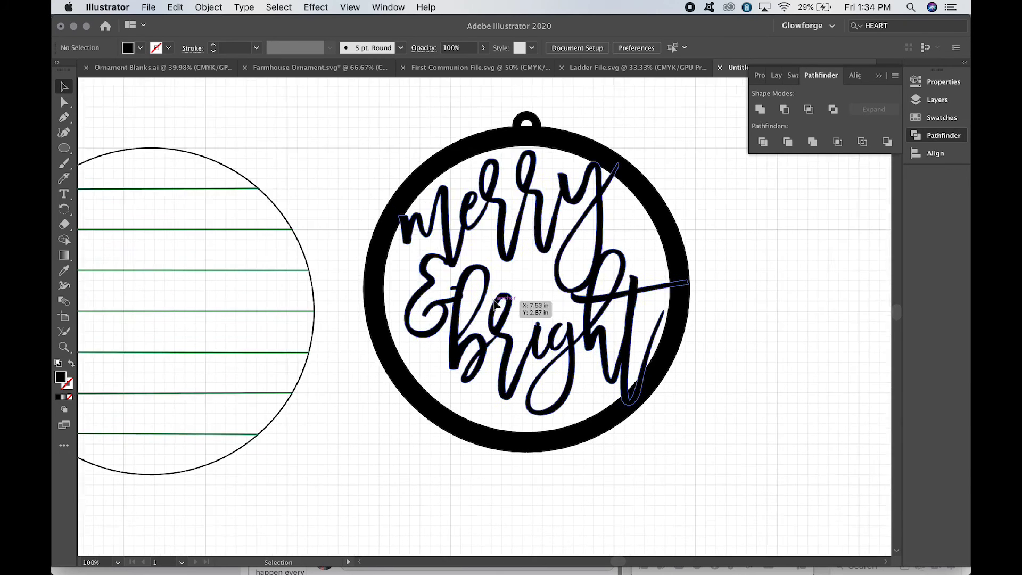
scroll(307, 317, "left", 3)
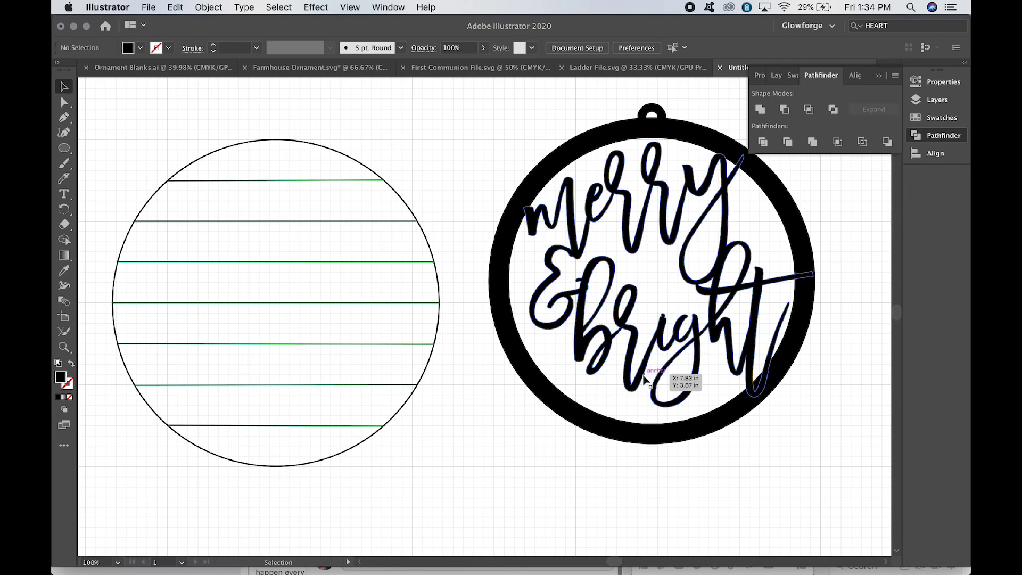
scroll(797, 453, "right", 6)
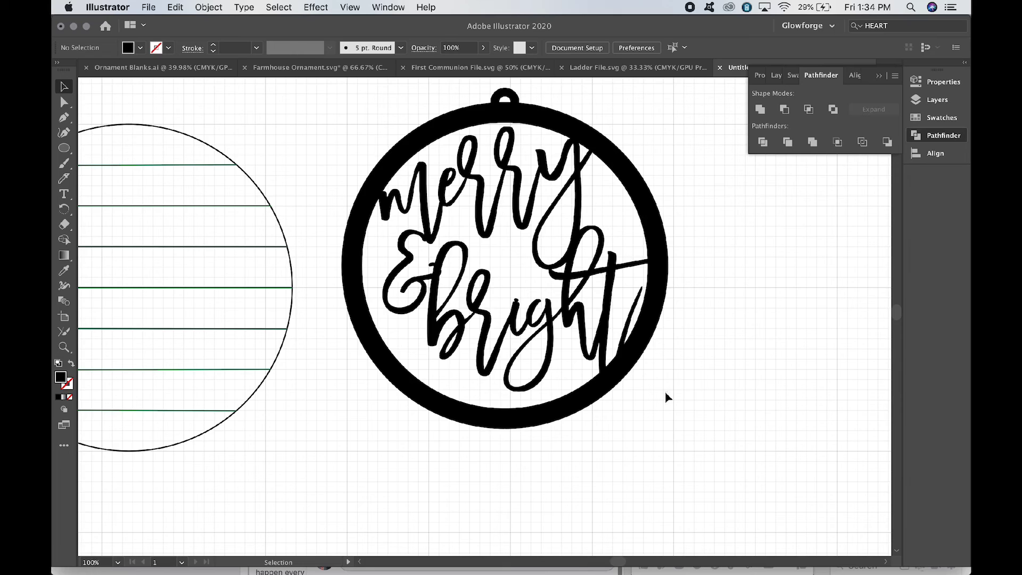
left_click_drag(664, 391, 354, 148)
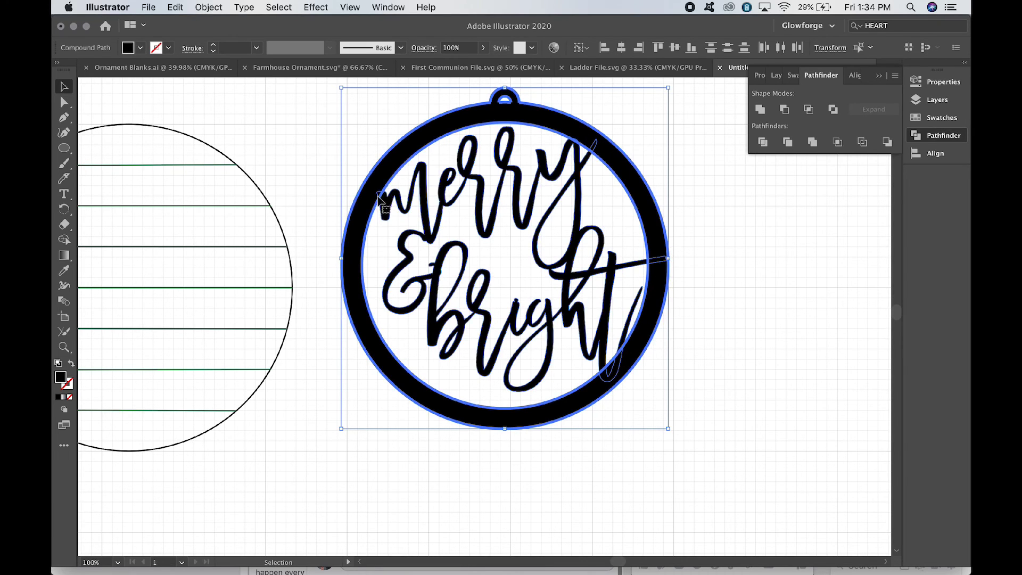
left_click(761, 110)
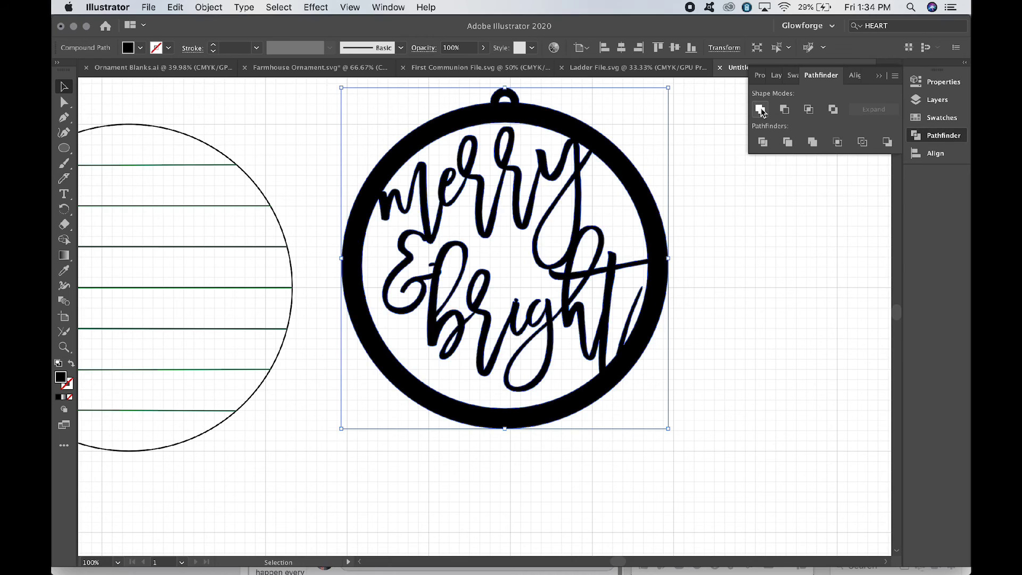
left_click(728, 276)
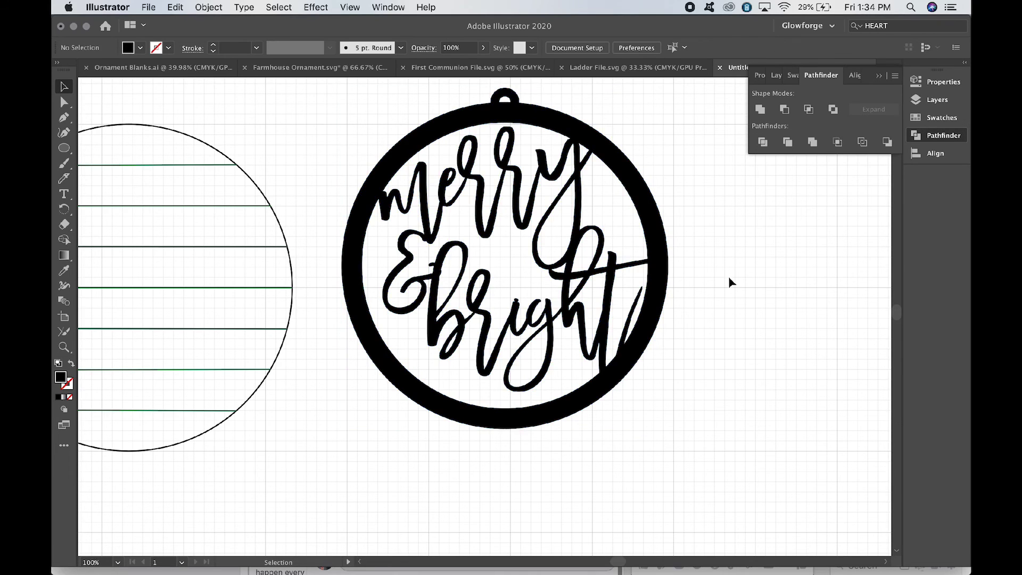
Step: Swap the fill and stroke of the united ring and lettering so it has a 1 pt black outline and no fill
left_click(662, 302)
scroll(742, 334, "left", 1)
scroll(743, 331, "left", 2)
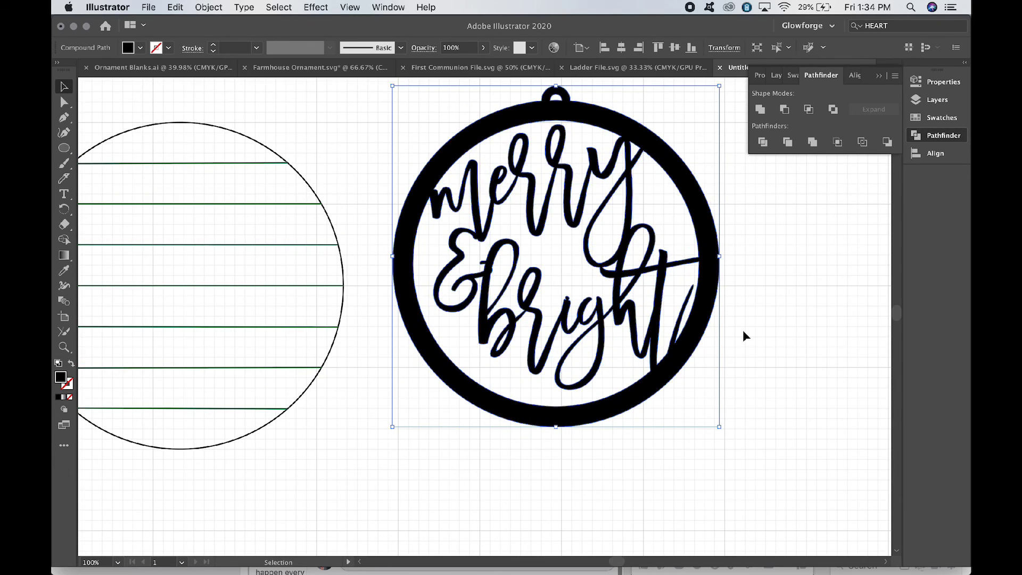
scroll(743, 330, "left", 1)
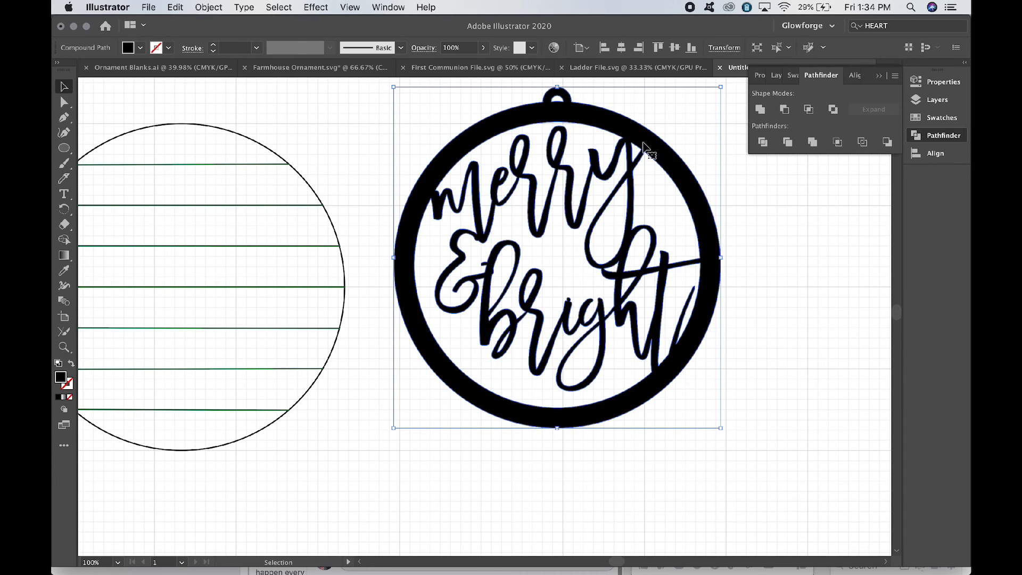
scroll(645, 146, "left", 3)
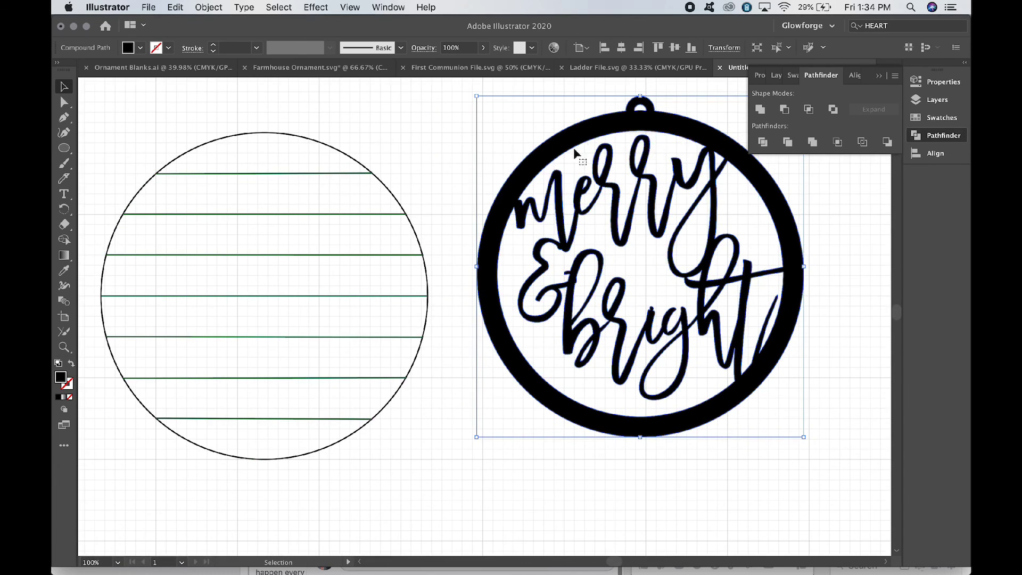
left_click(71, 365)
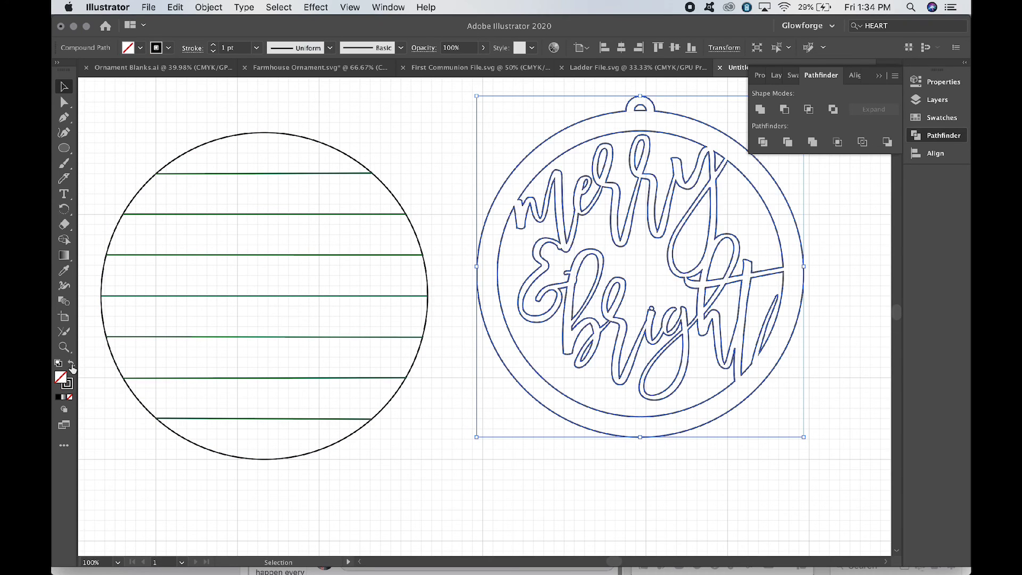
left_click(451, 467)
scroll(450, 467, "right", 1)
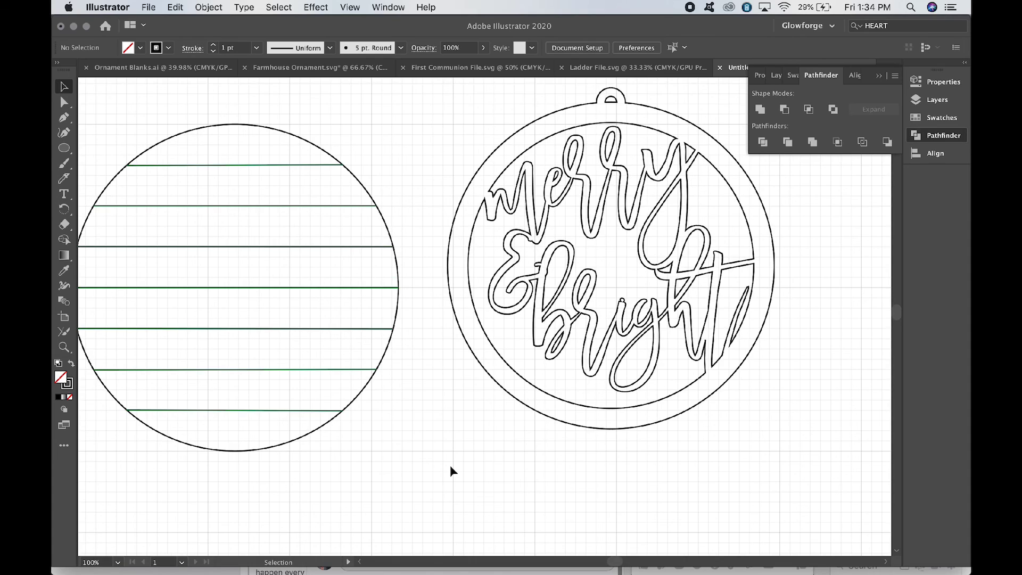
key("super+minus")
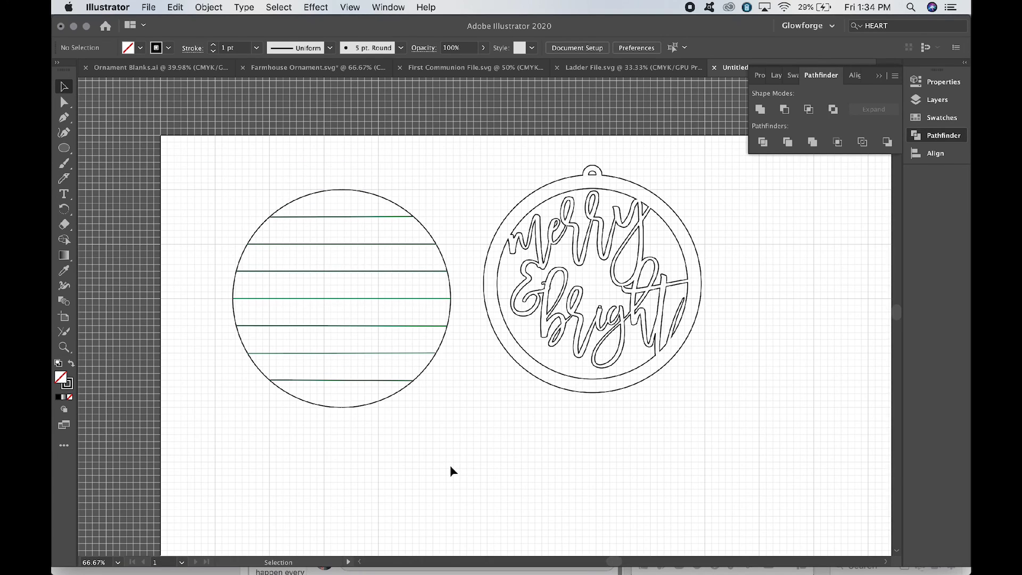
Step: Overlay the lettered ring on the striped circle to preview the layered ornament, and move it back beside the circle
scroll(451, 472, "down", 1)
scroll(451, 472, "right", 1)
left_click_drag(547, 371, 522, 381)
left_click(522, 457)
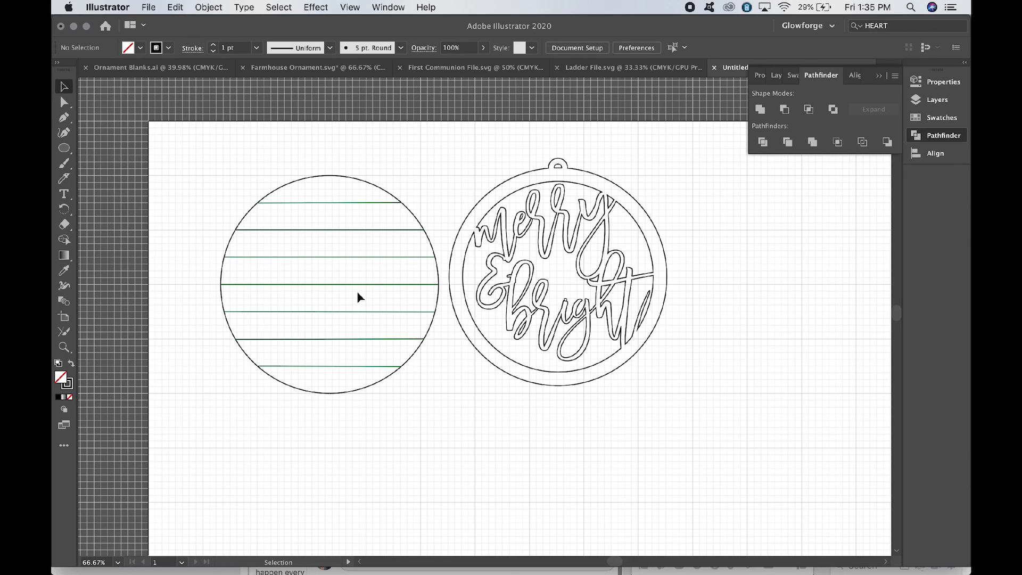
left_click_drag(484, 360, 257, 367)
left_click(509, 432)
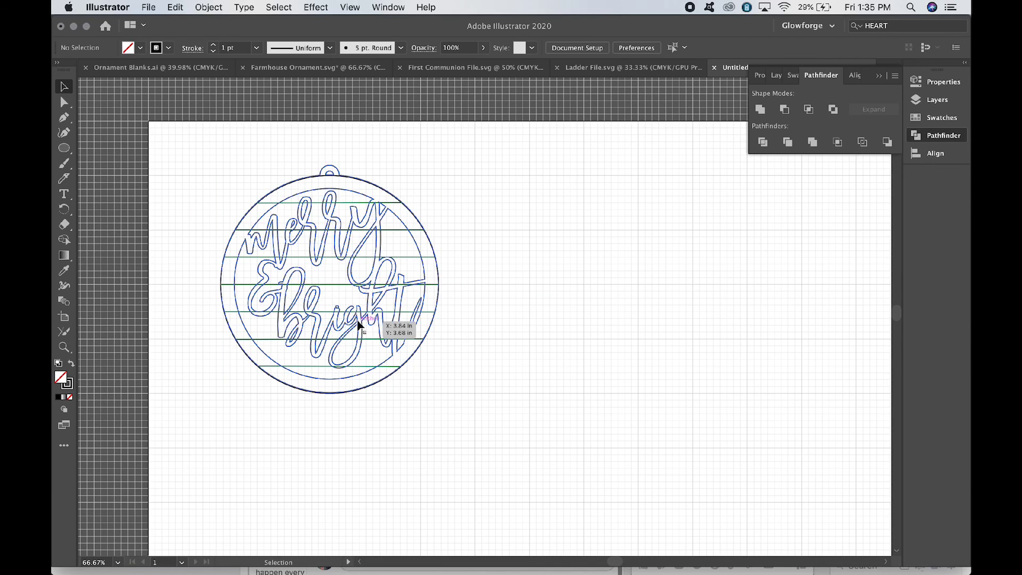
left_click_drag(379, 318, 598, 335)
left_click(661, 434)
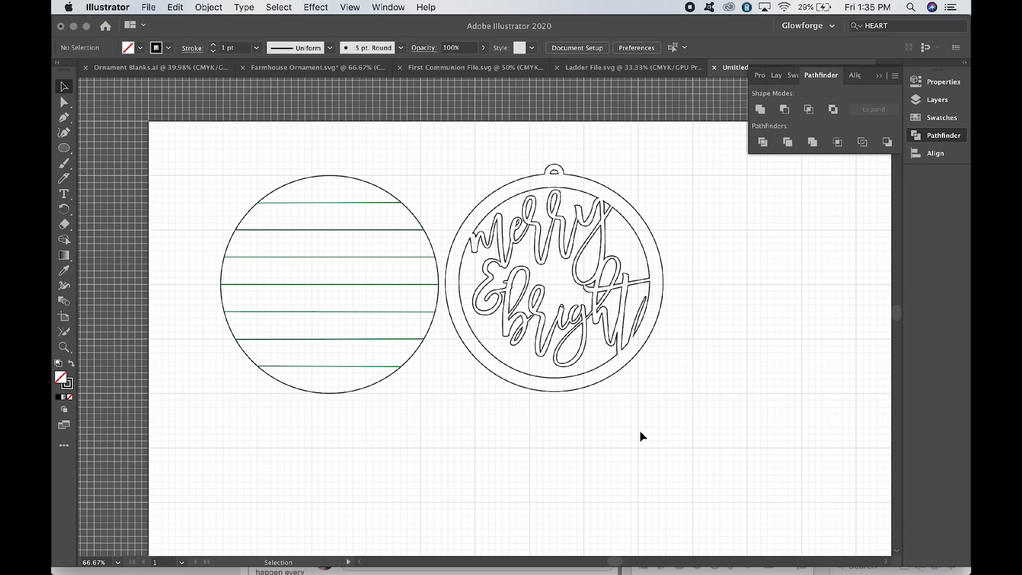
Step: Reposition the lettered ring beside the striped circle with a small gap, raising it until the bottom edges of both pieces line up
left_click(639, 362)
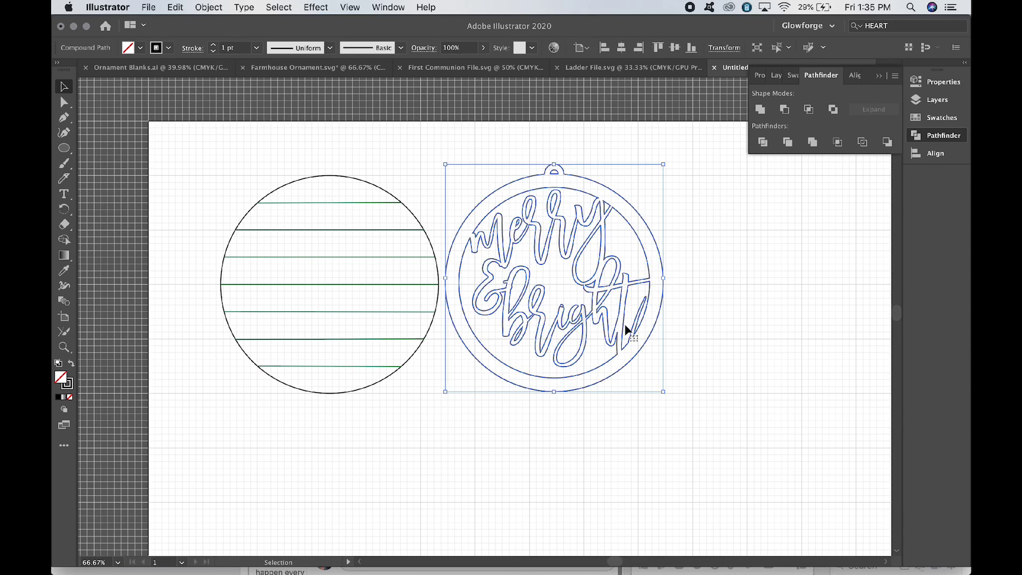
left_click_drag(625, 323, 555, 400)
left_click(733, 331)
left_click(705, 274)
left_click(399, 529)
left_click(584, 433)
key("a")
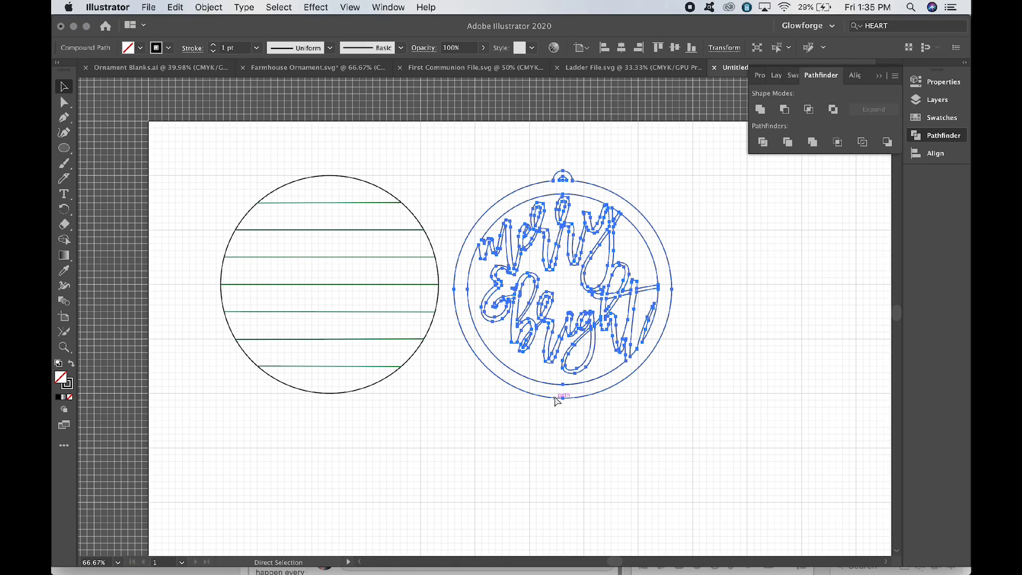
key("super+minus")
key("super+minus")
key("v")
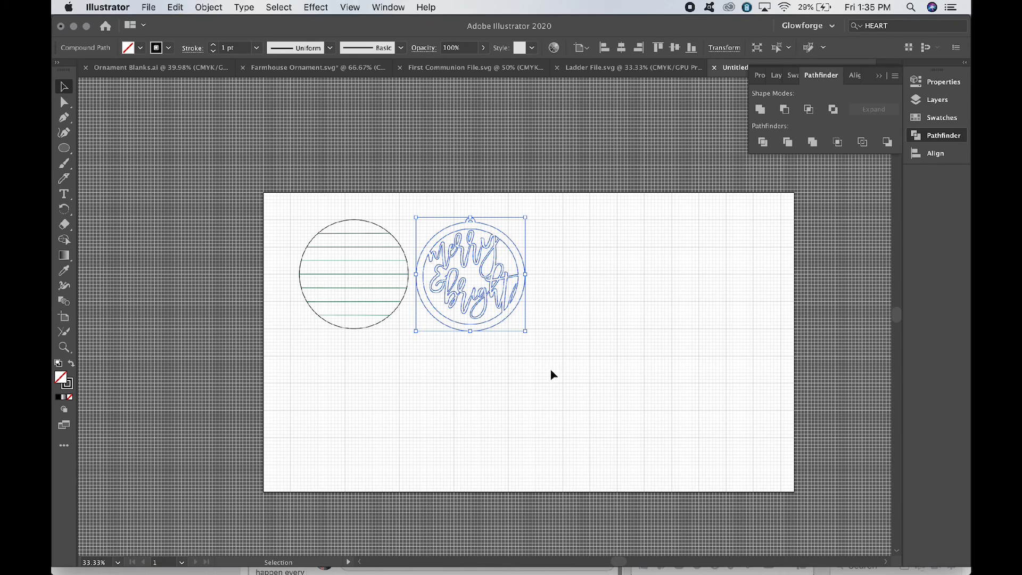
left_click(554, 375)
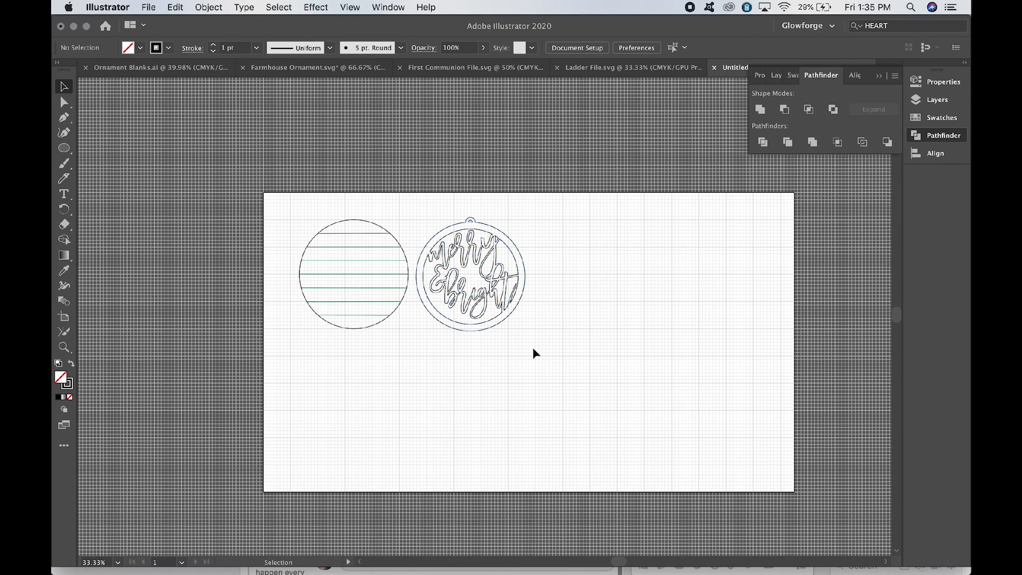
left_click(504, 323)
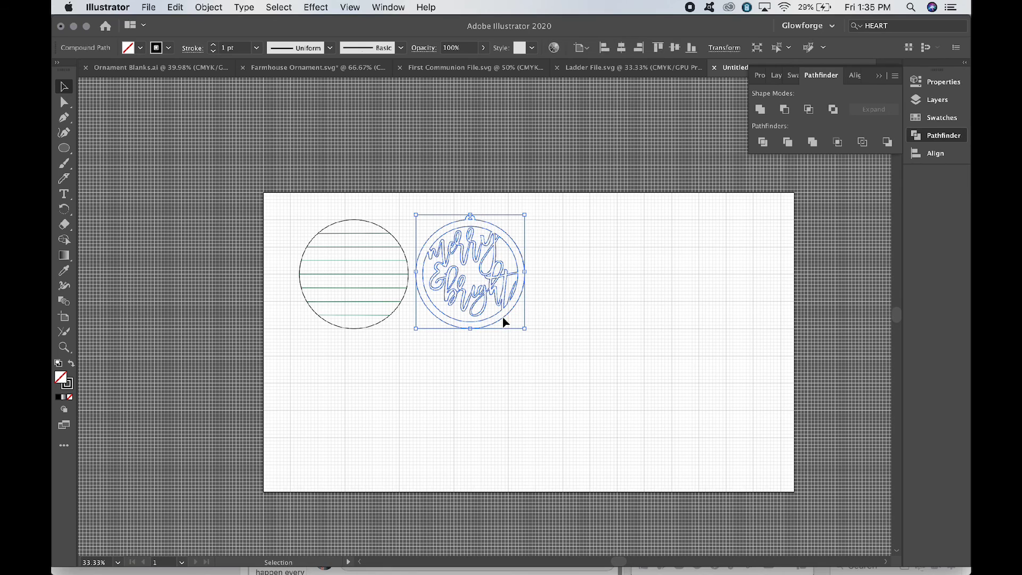
left_click(523, 349)
Step: Scale the striped circle and lettered ring up together proportionally until the pair nearly fills the artboard, keeping both inside it
left_click_drag(527, 358, 267, 195)
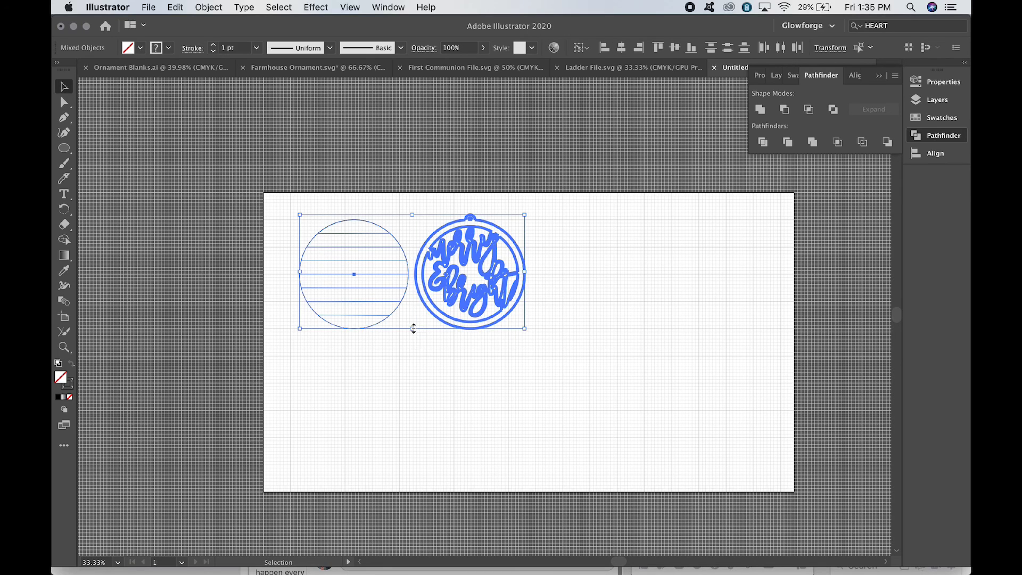
key("shift")
left_click_drag(414, 328, 431, 457)
left_click_drag(465, 421, 570, 419)
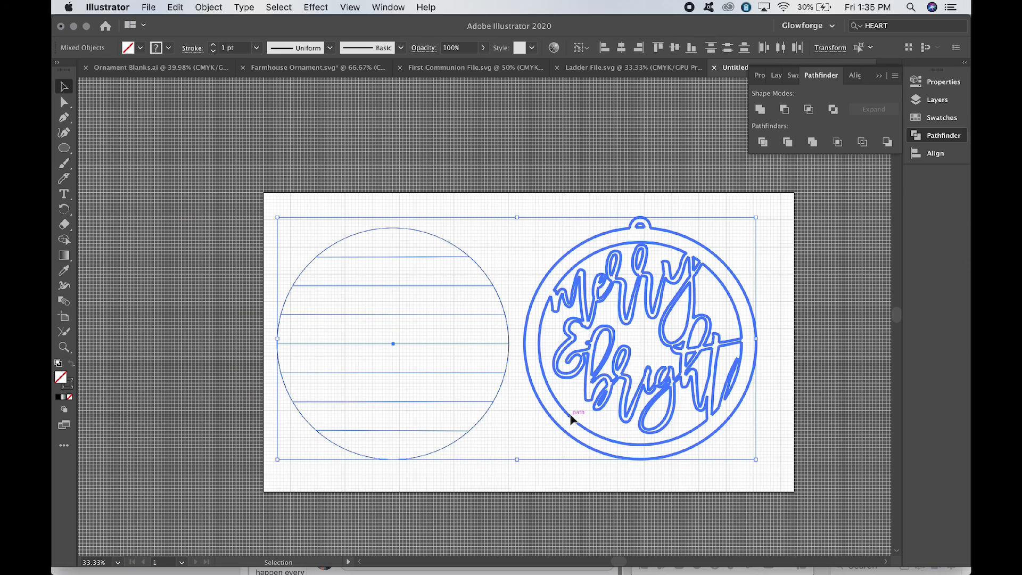
left_click(769, 392)
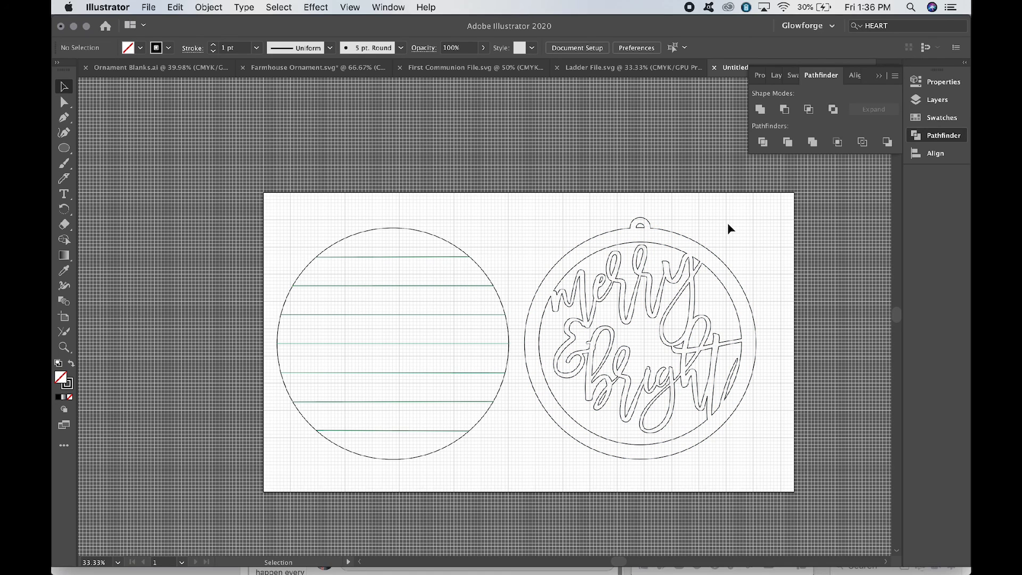
Step: Save the artwork in SVG format as "Merry & Bright" in The Fable Tree folder, accepting the SVG 1.1 options
left_click(150, 7)
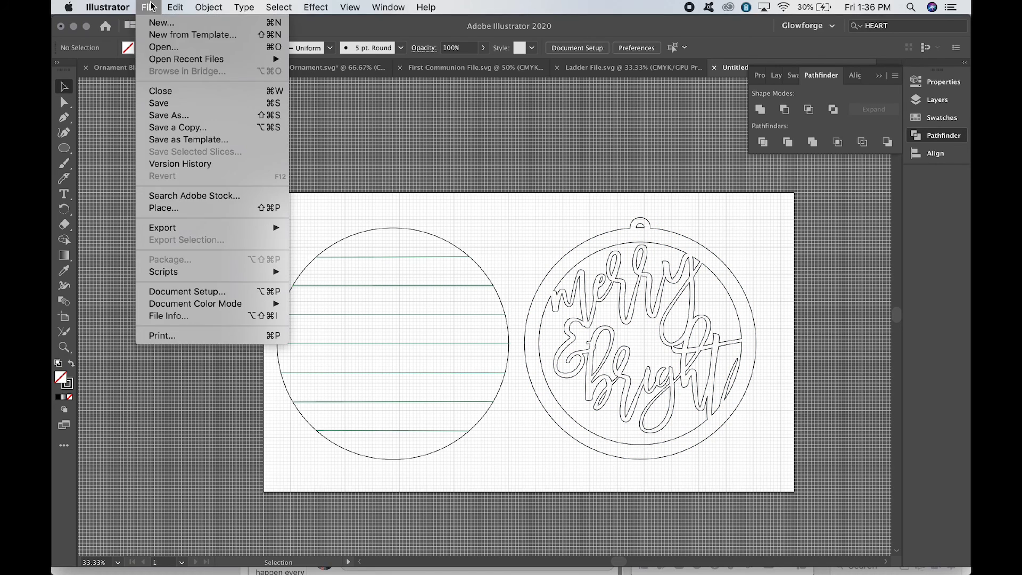
left_click(181, 116)
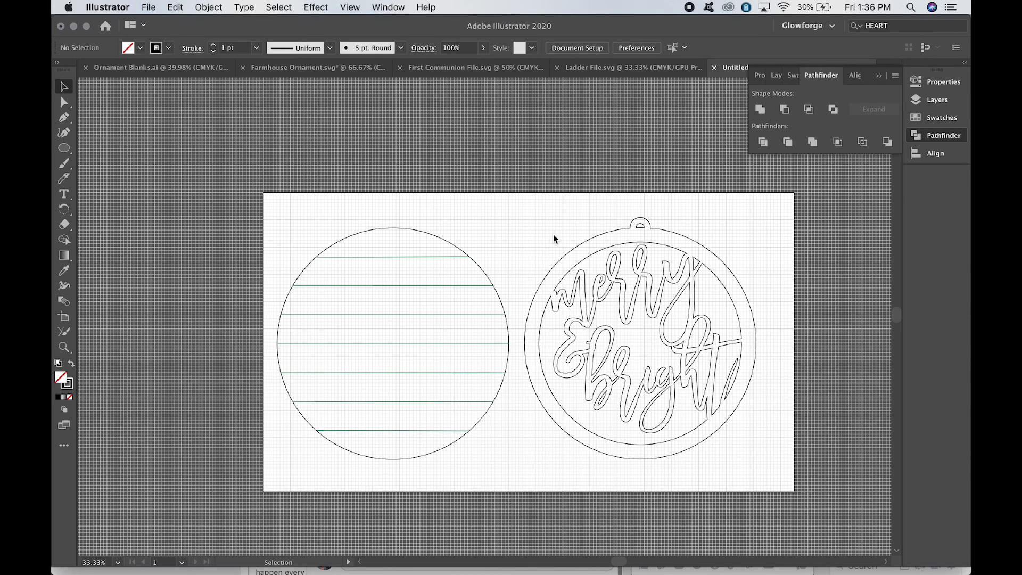
left_click(567, 213)
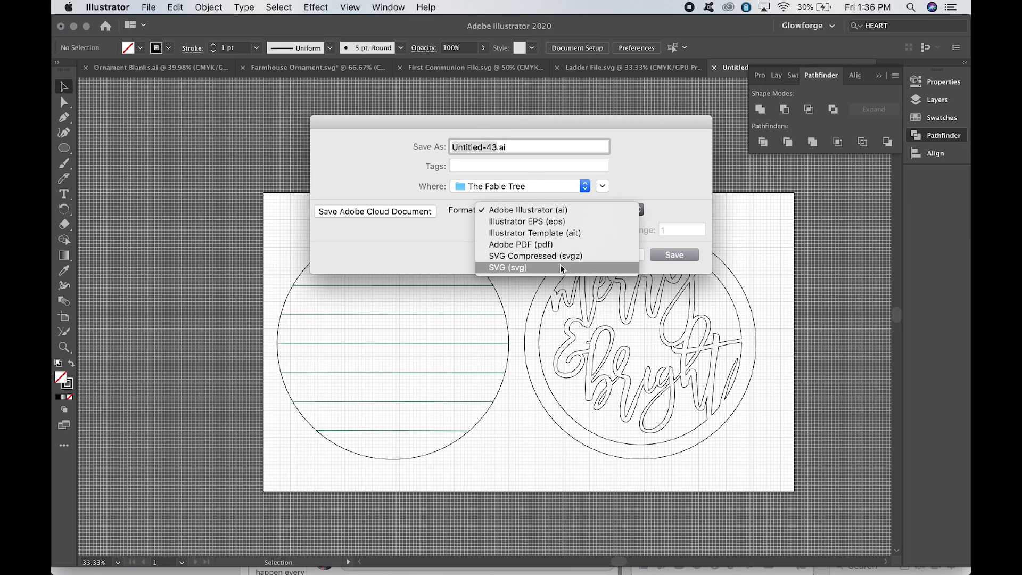
left_click(557, 266)
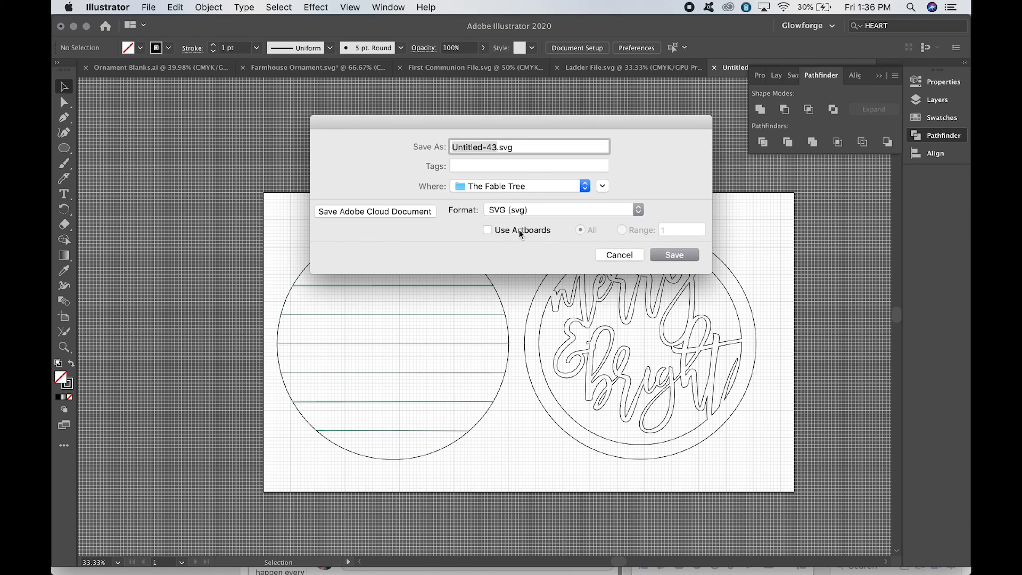
type("Merry & Brigh")
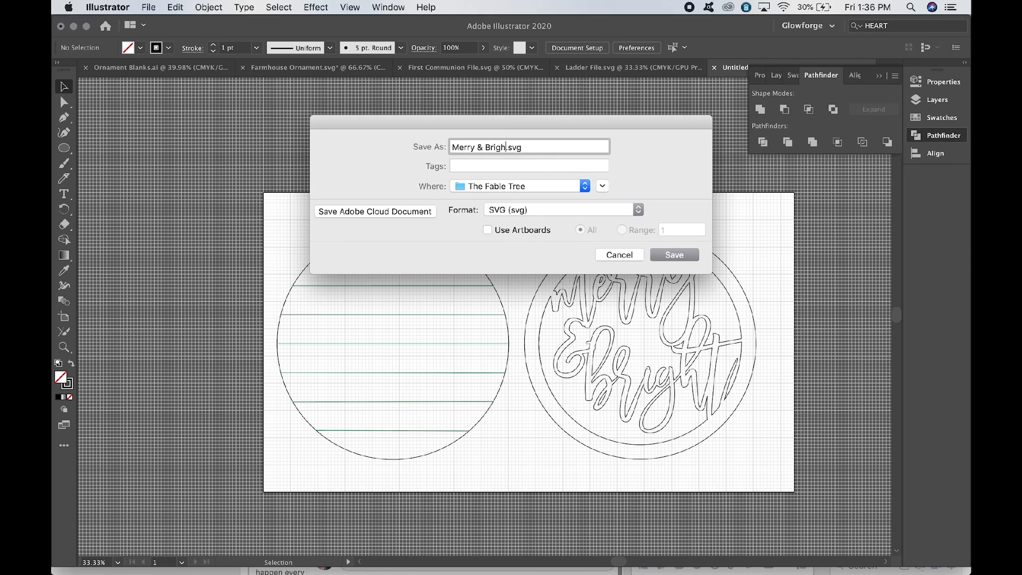
type("t")
left_click(676, 256)
left_click(642, 341)
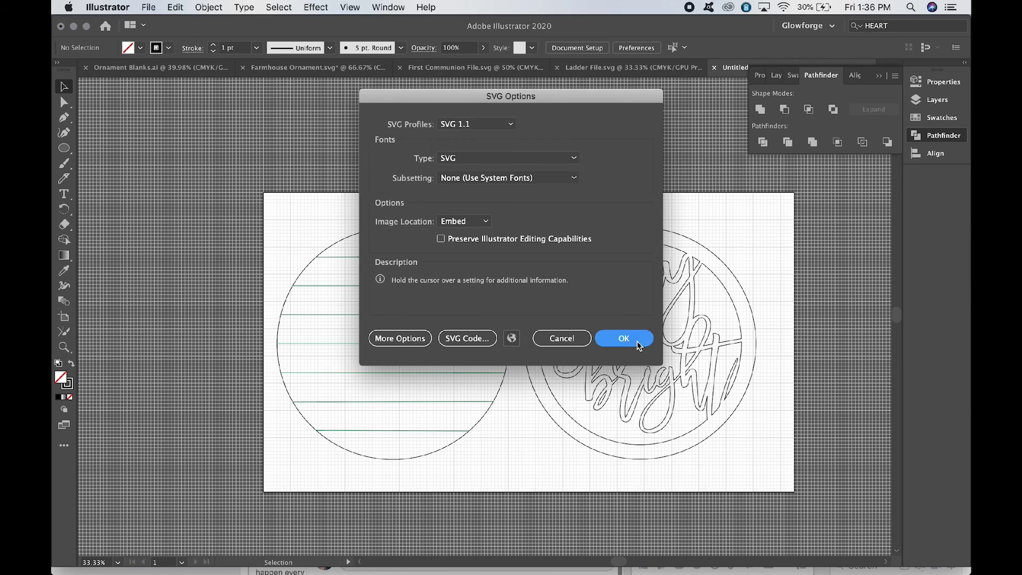